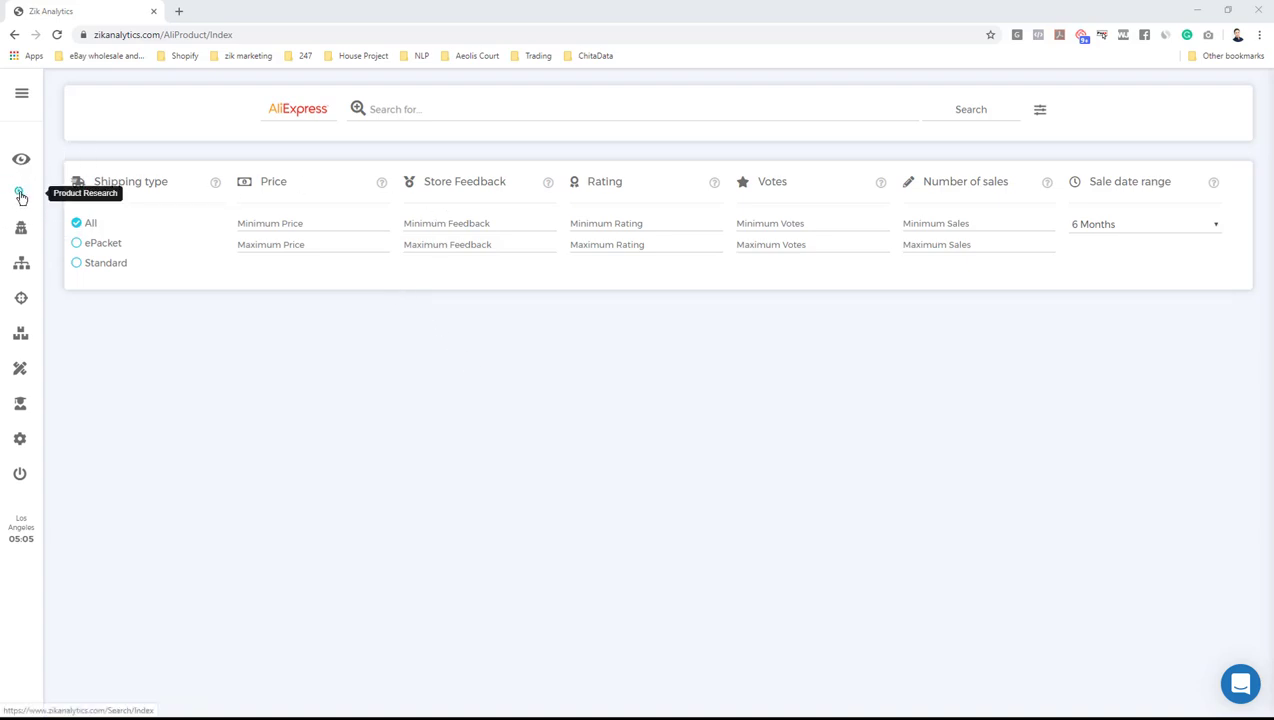
Search AliExpress products for "sunglasses" with all shipping types over a 6-month sale date range
mouse_move(300, 118)
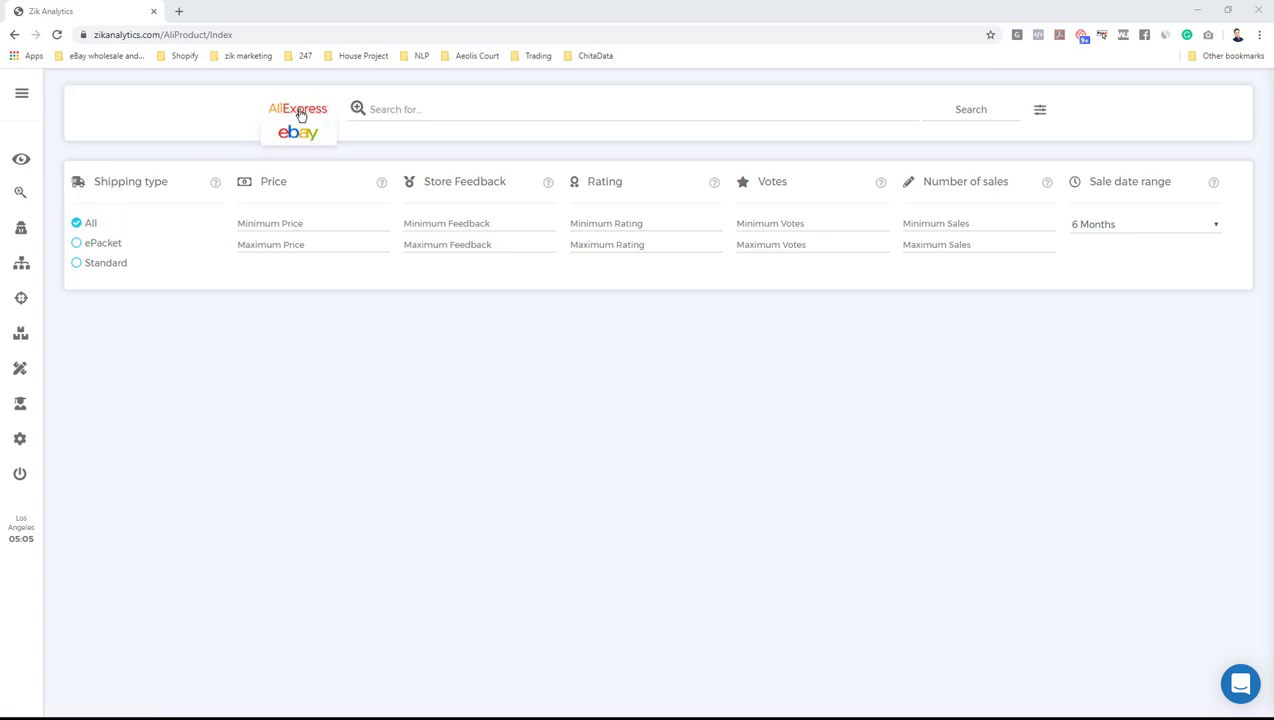
left_click(423, 105)
type("sunglasses")
left_click_drag(468, 121, 257, 109)
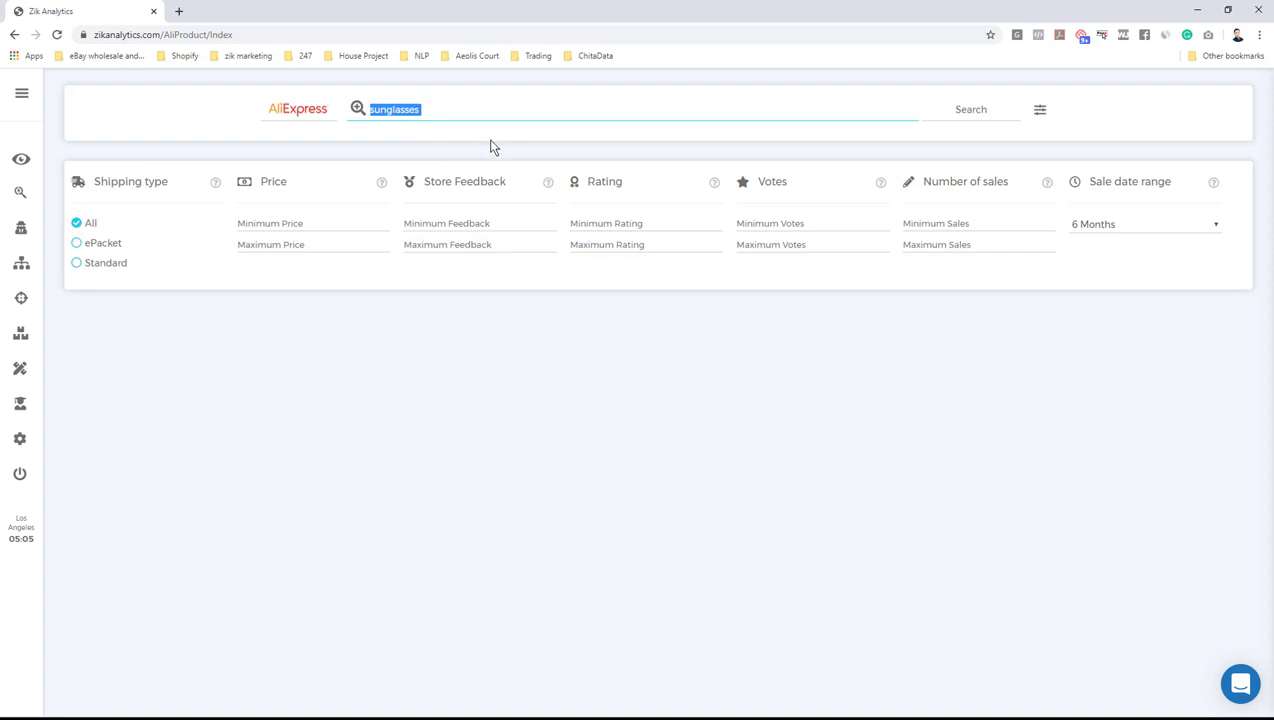
left_click(968, 113)
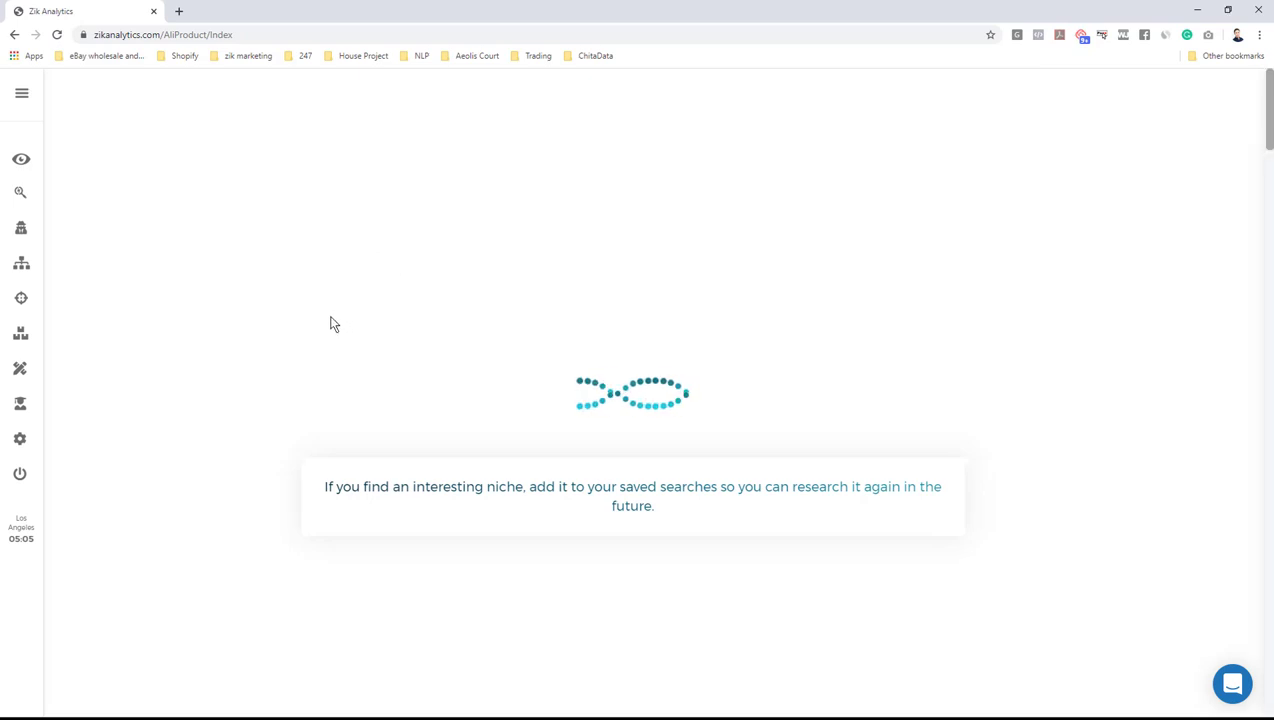
Open eBay scans of the first six sunglasses products in the results, each in its own tab
scroll(515, 210, "down", 5)
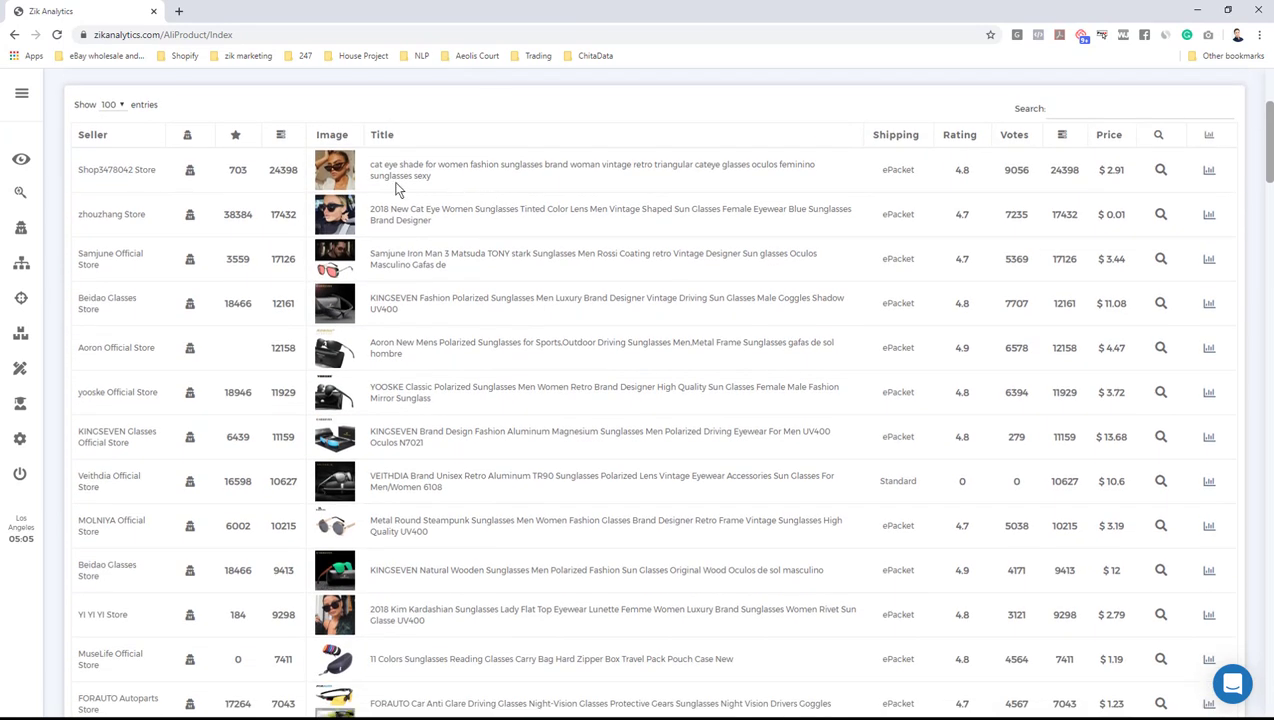
mouse_move(352, 172)
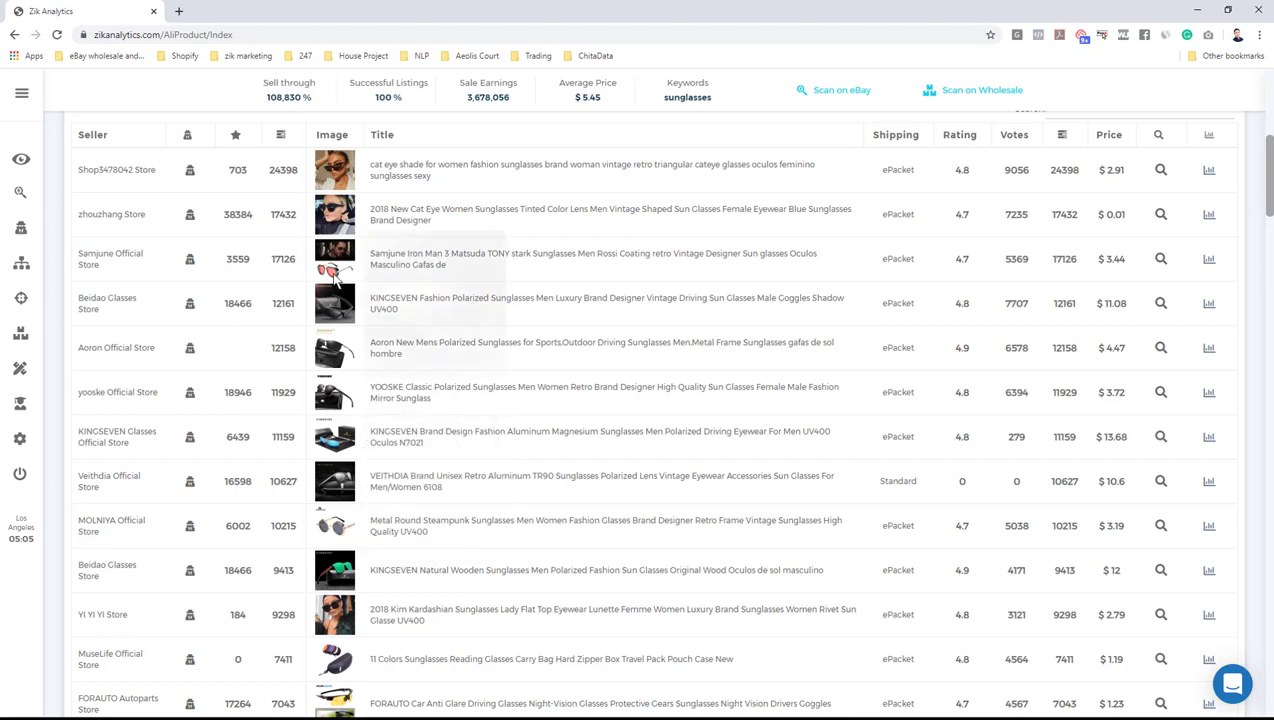
mouse_move(327, 213)
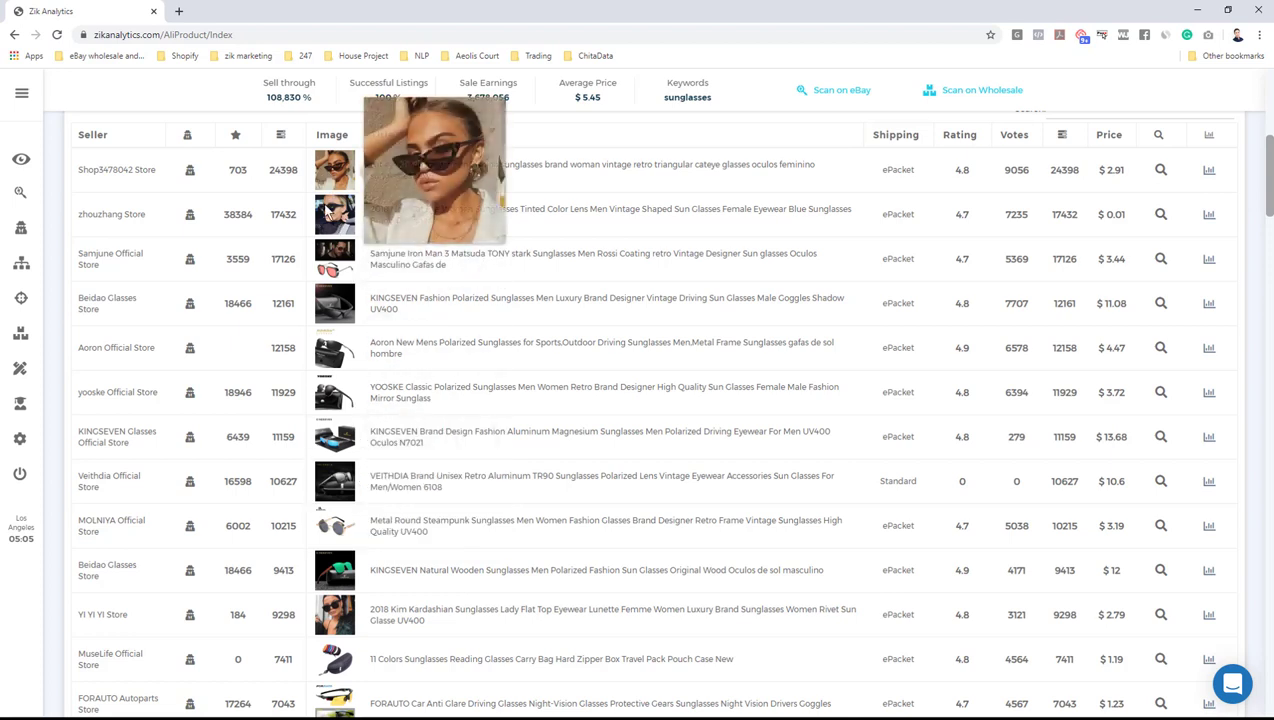
left_click(1206, 174, "ctrl")
left_click(1208, 216, "ctrl")
left_click(1208, 260, "ctrl")
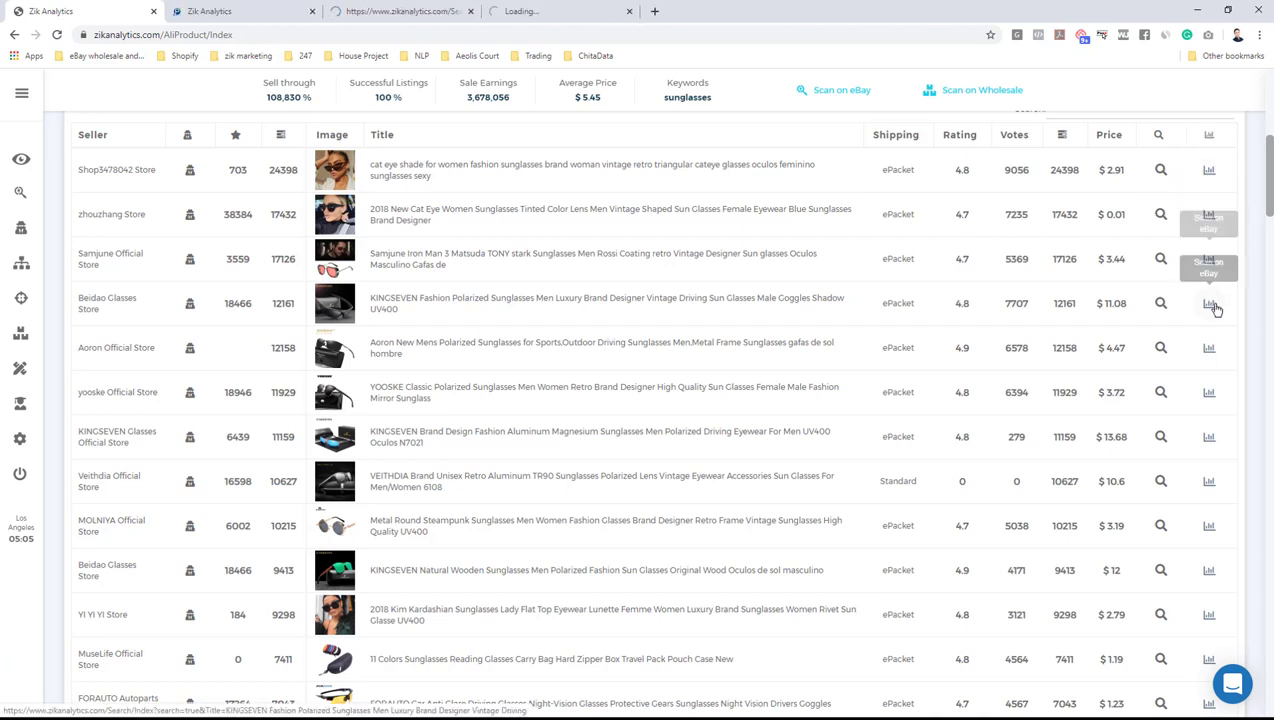
left_click(1212, 305, "ctrl")
left_click(1209, 348, "ctrl")
left_click(1209, 393, "ctrl")
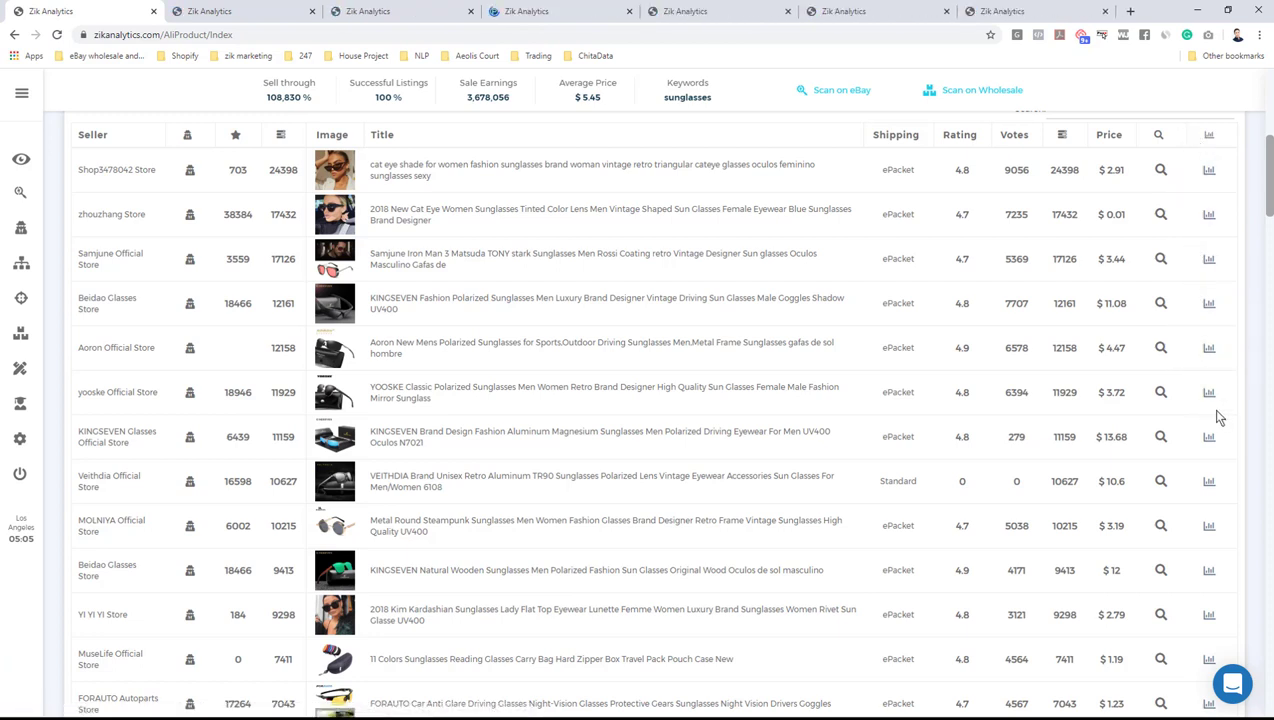
Select all eBay results for the YOOSKE Classic Polarized Sunglasses and run ZIK Selection on them
left_click(1033, 8)
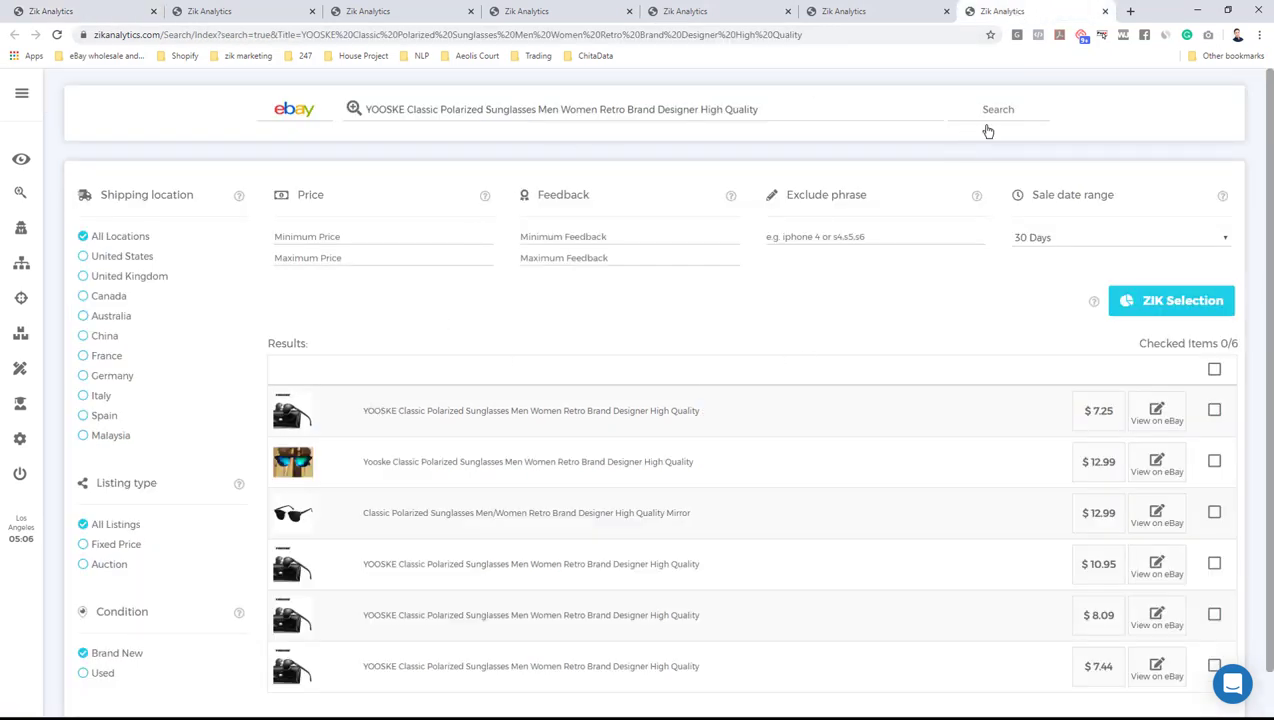
left_click(1214, 369)
left_click(1171, 300)
Run ZIK Selection on all eBay results for the KINGSEVEN Fashion Polarized Sunglasses
left_click(880, 12)
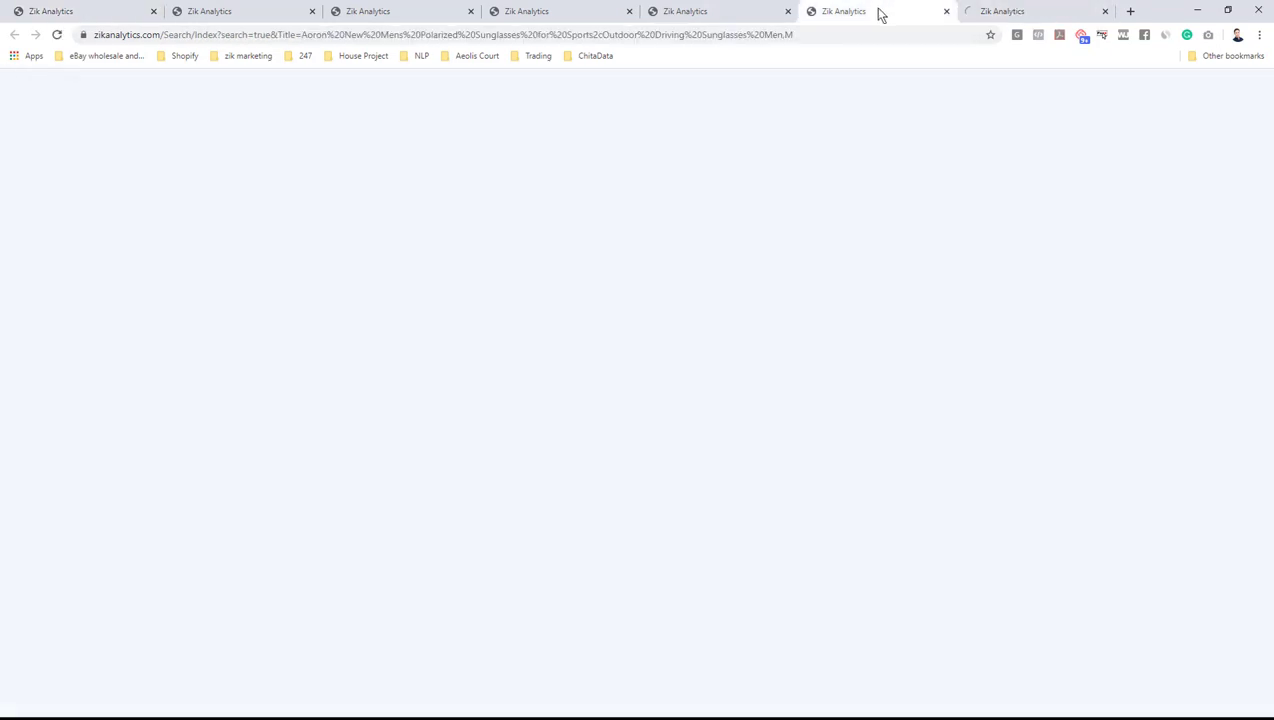
left_click(700, 12)
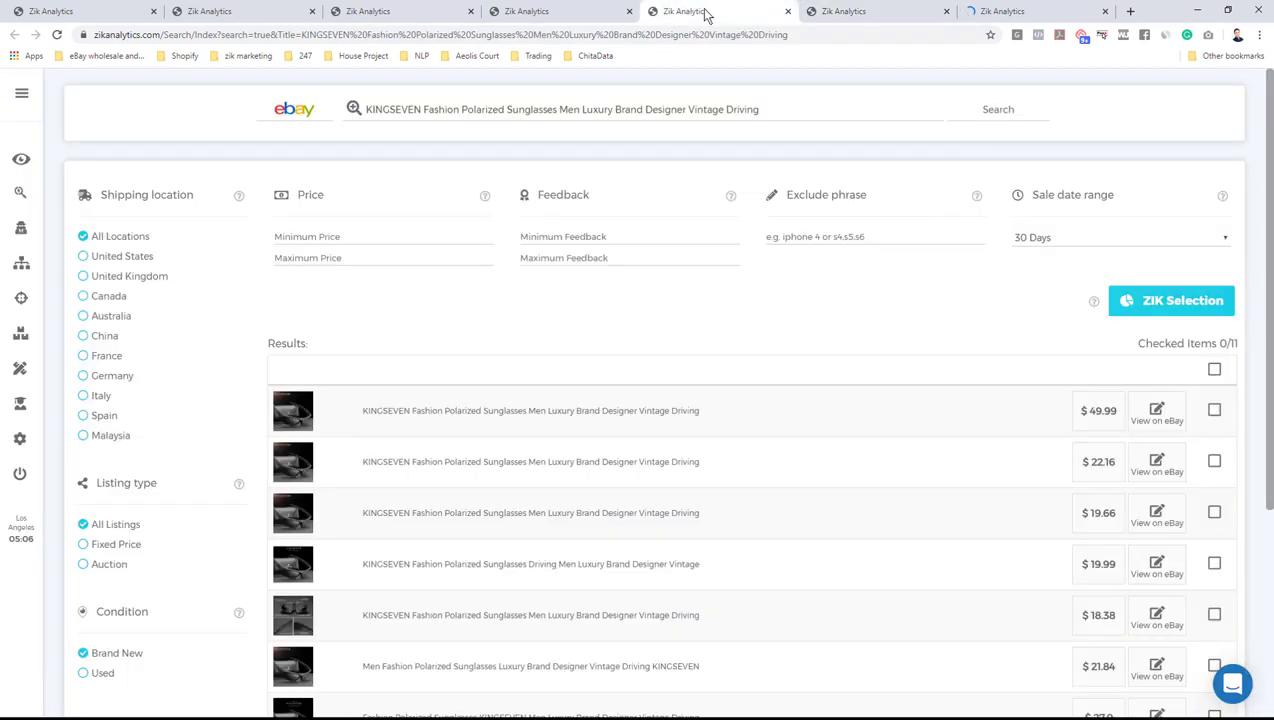
left_click(1214, 369)
left_click(1174, 304)
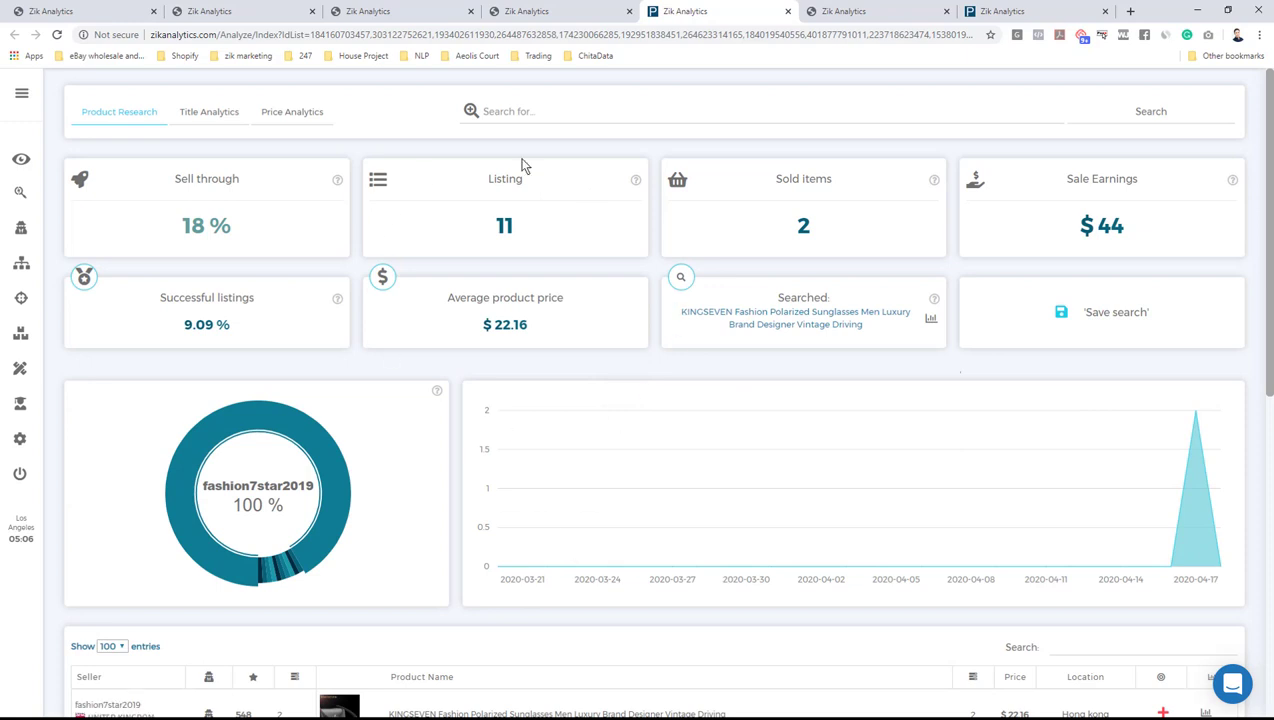
Compare the first KINGSEVEN eBay listing's photo with the matching product's photo in the AliExpress results
scroll(646, 222, "down", 5)
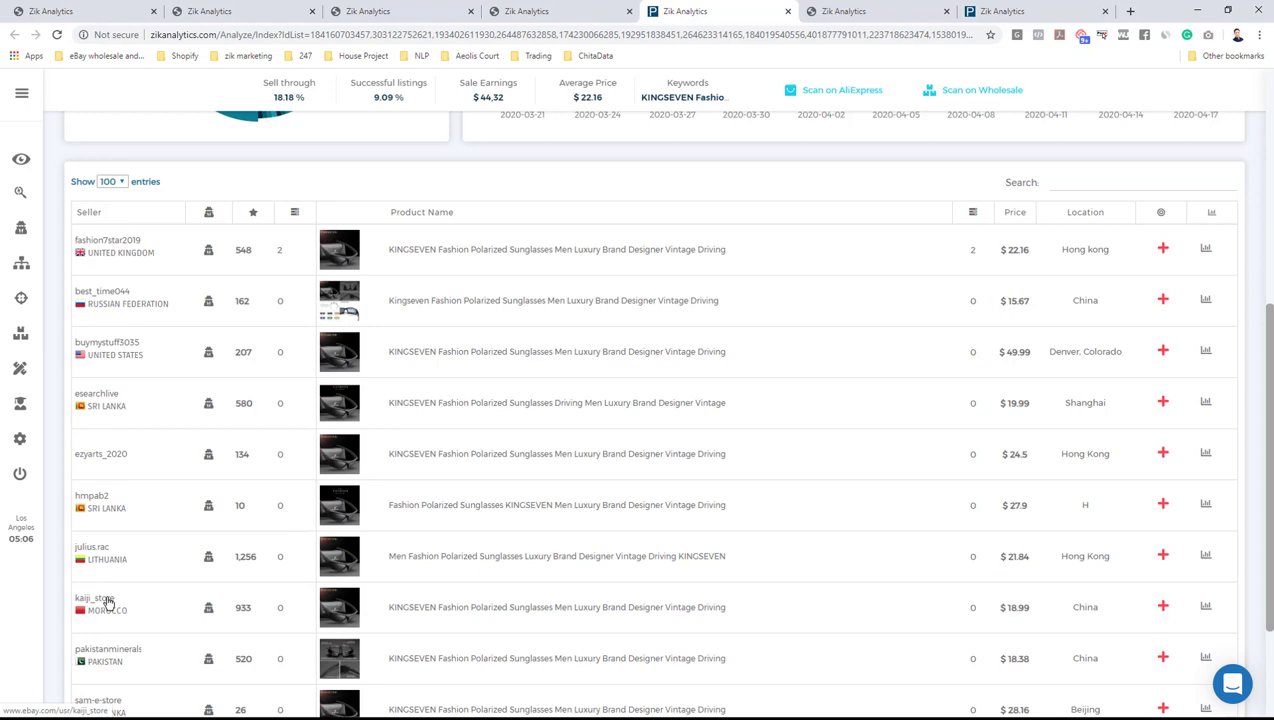
mouse_move(336, 242)
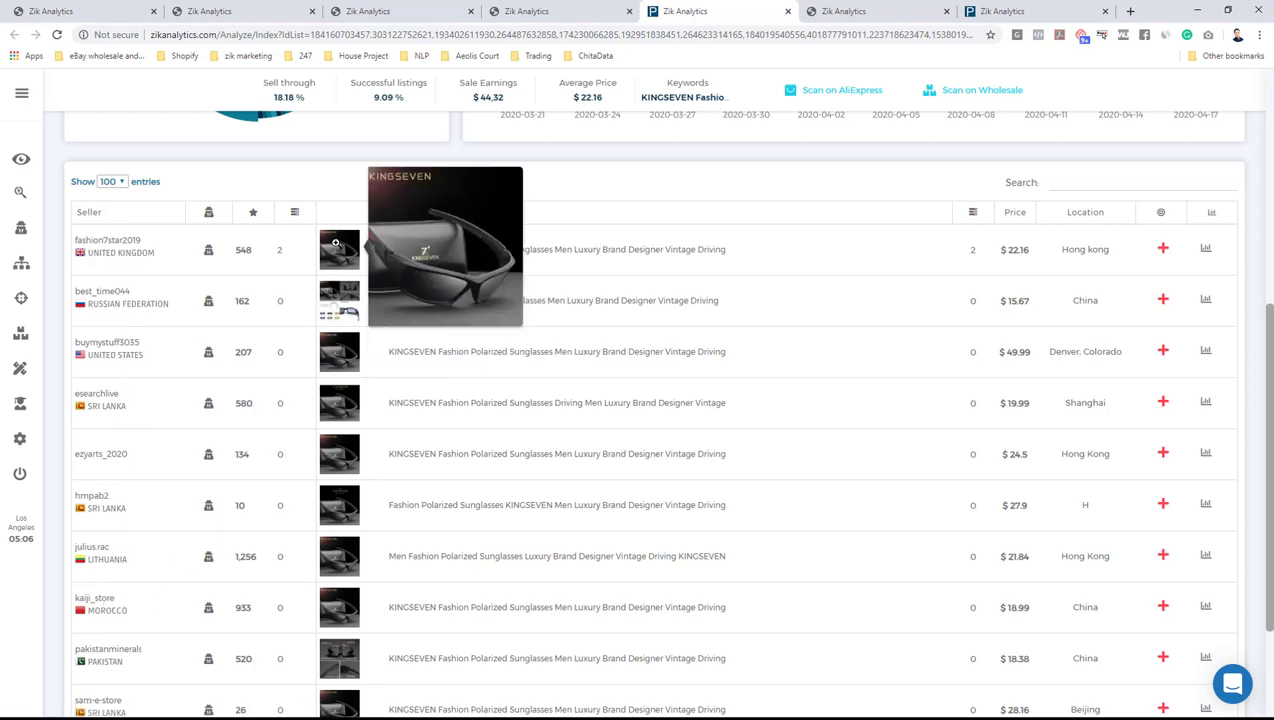
left_click(115, 8)
mouse_move(336, 302)
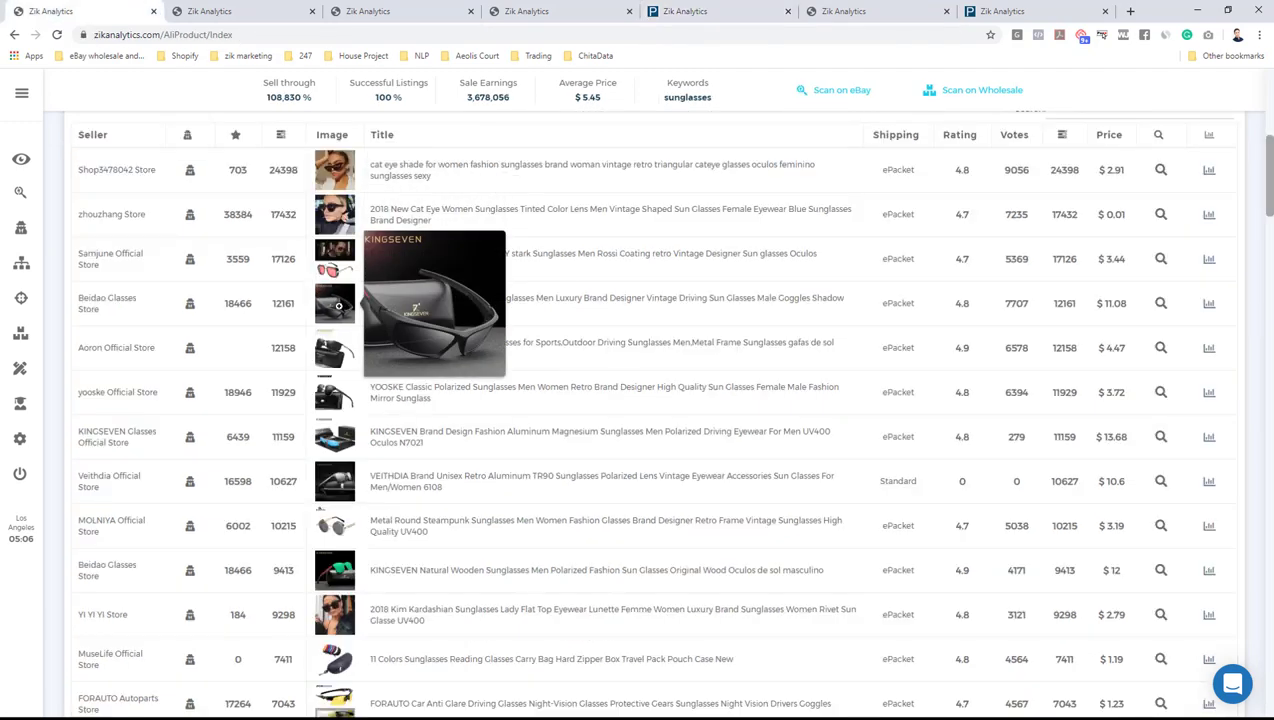
Scan the first four sellers in the KINGSEVEN listings analysis, each in its own tab
left_click(822, 10)
left_click(746, 10)
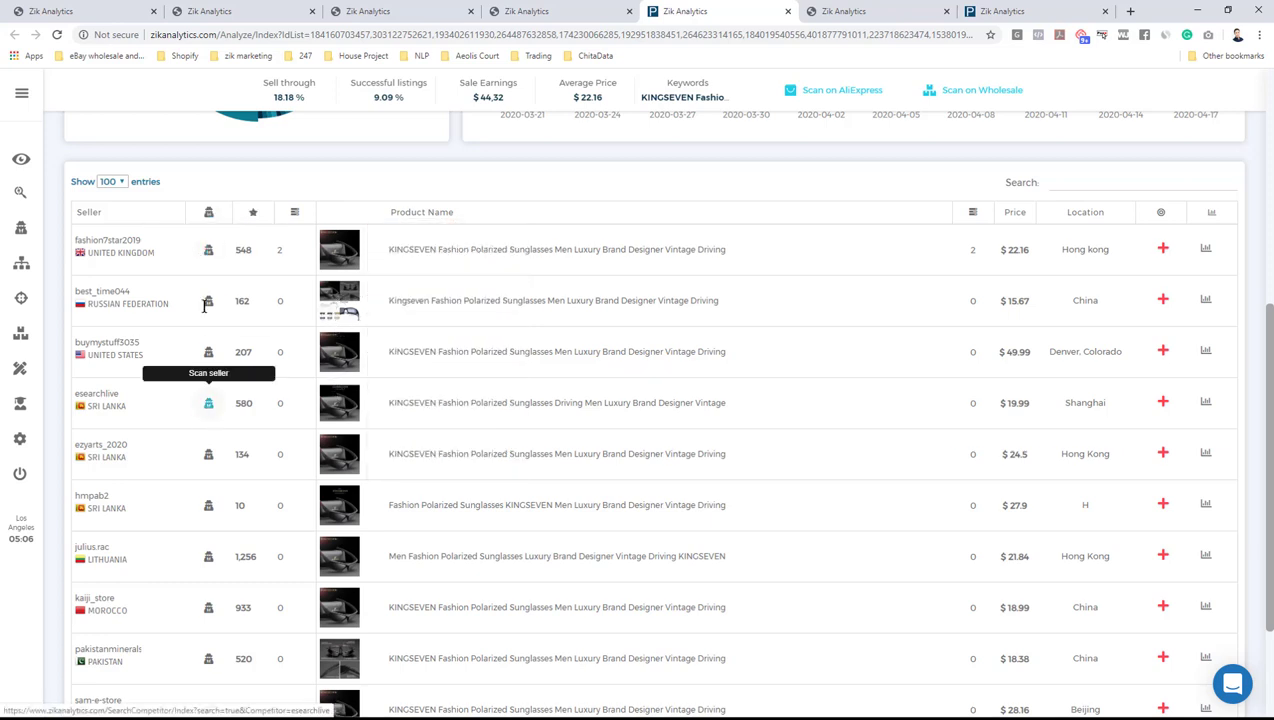
left_click(208, 249)
left_click(214, 299)
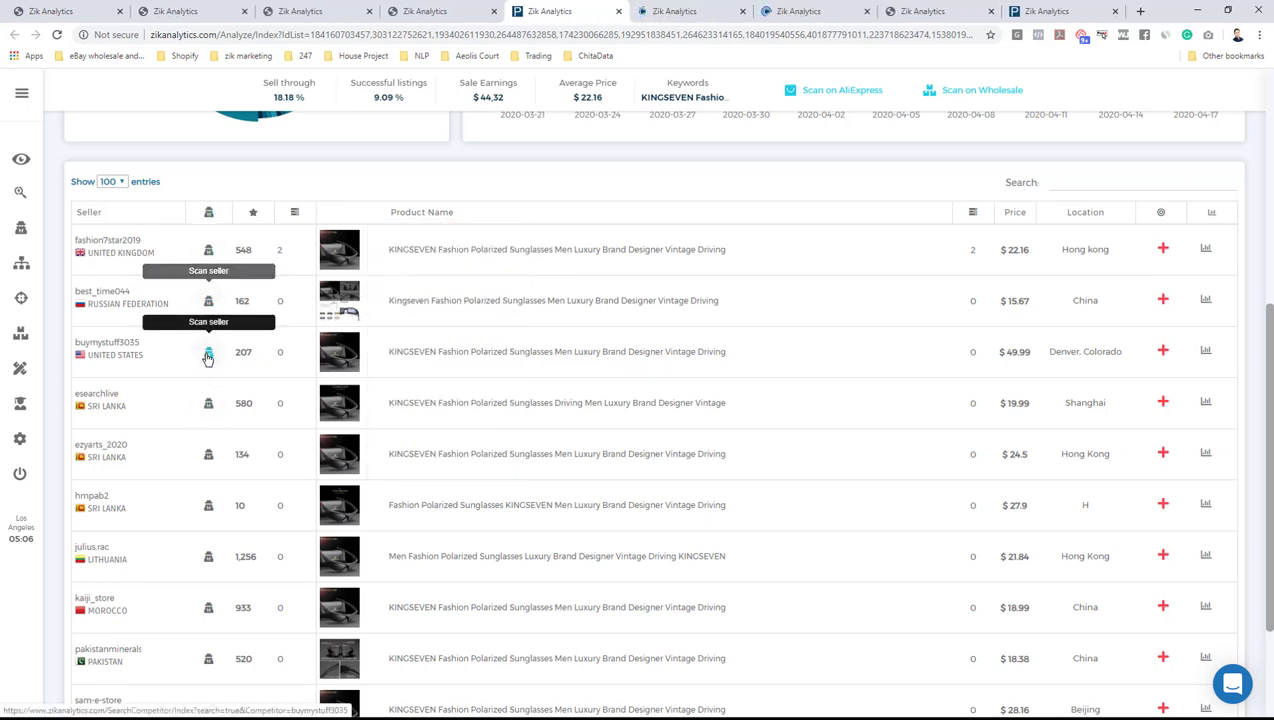
left_click(208, 351)
left_click(208, 401)
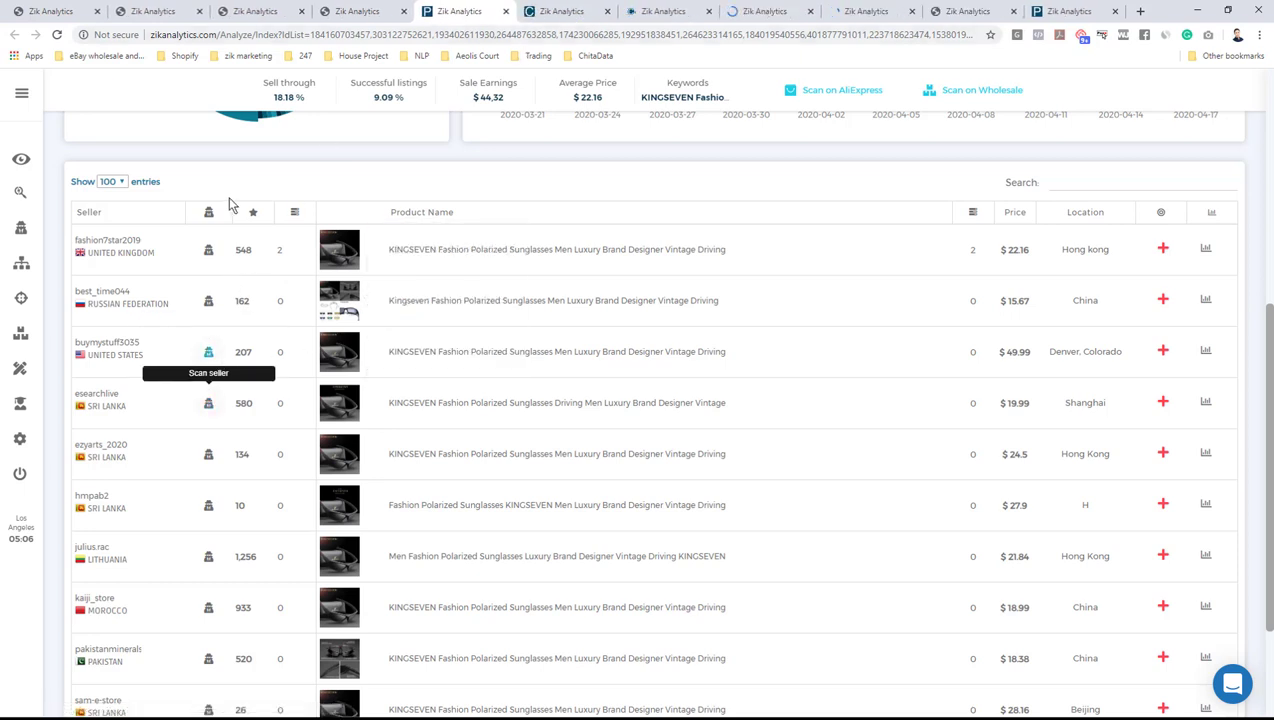
Add the first scanned seller to the watchlist with the comment "test" and a four-star rating
left_click(545, 11)
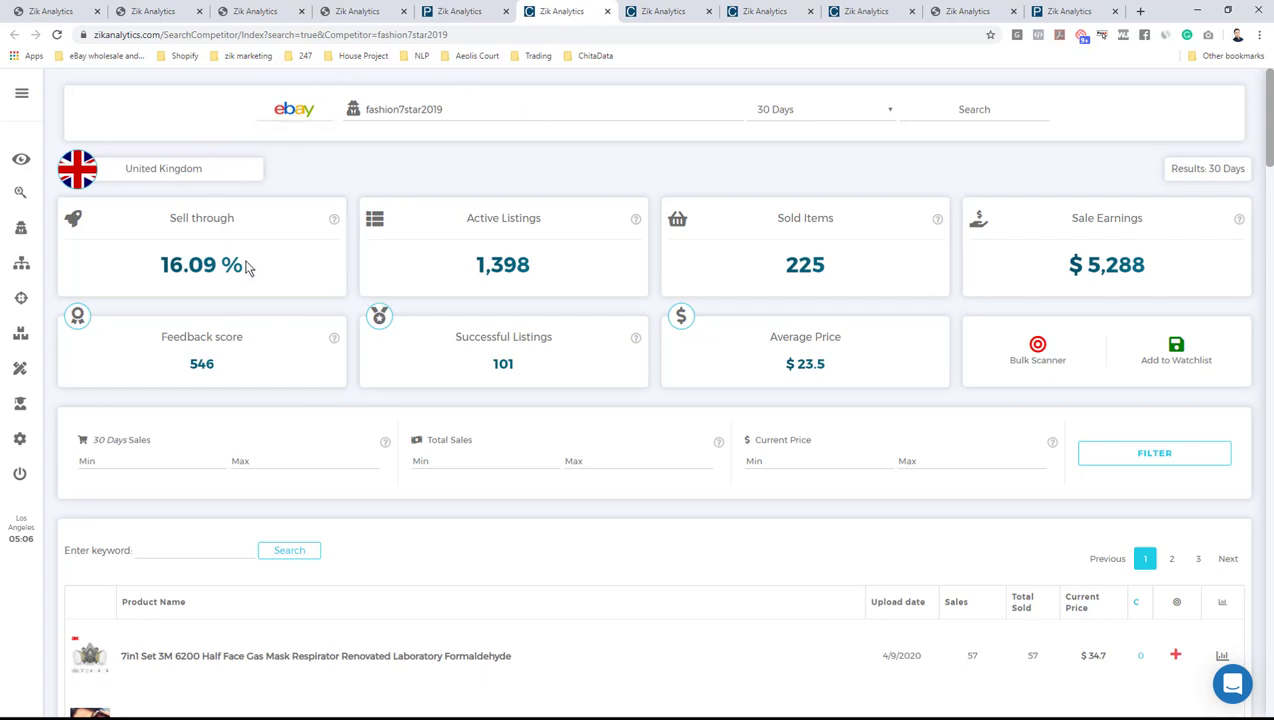
scroll(276, 236, "down", 1)
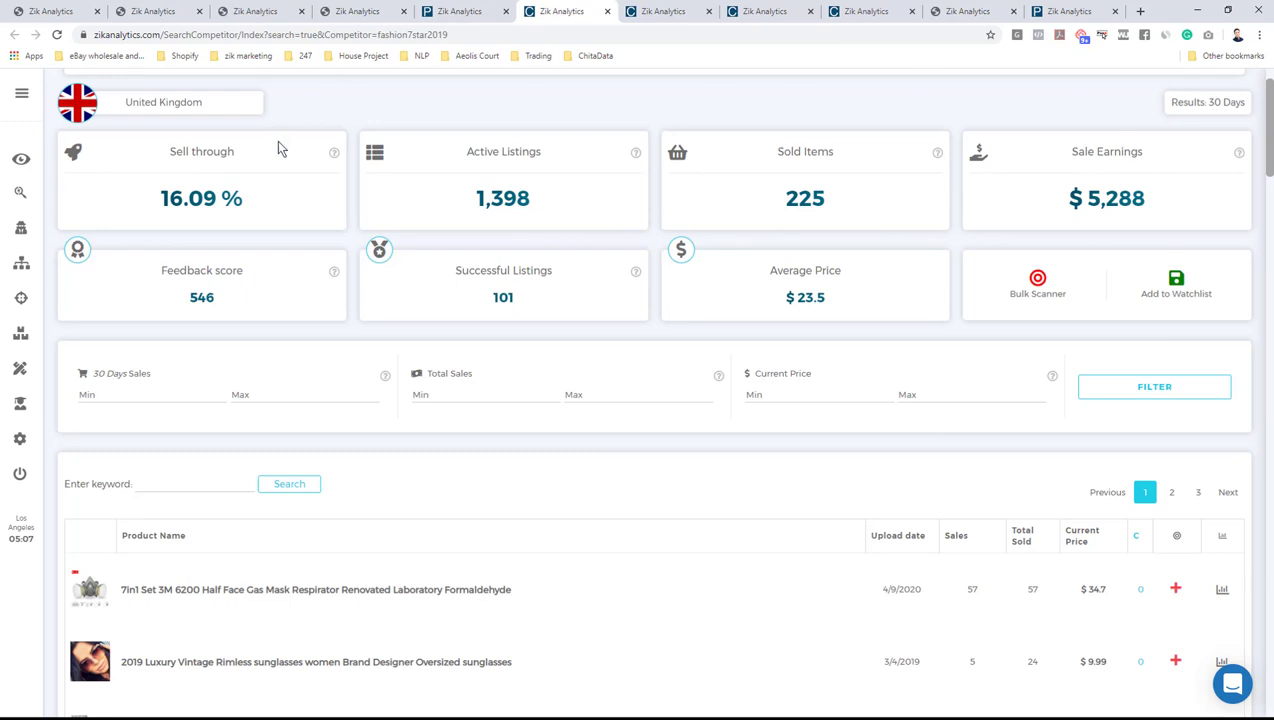
left_click(1176, 288)
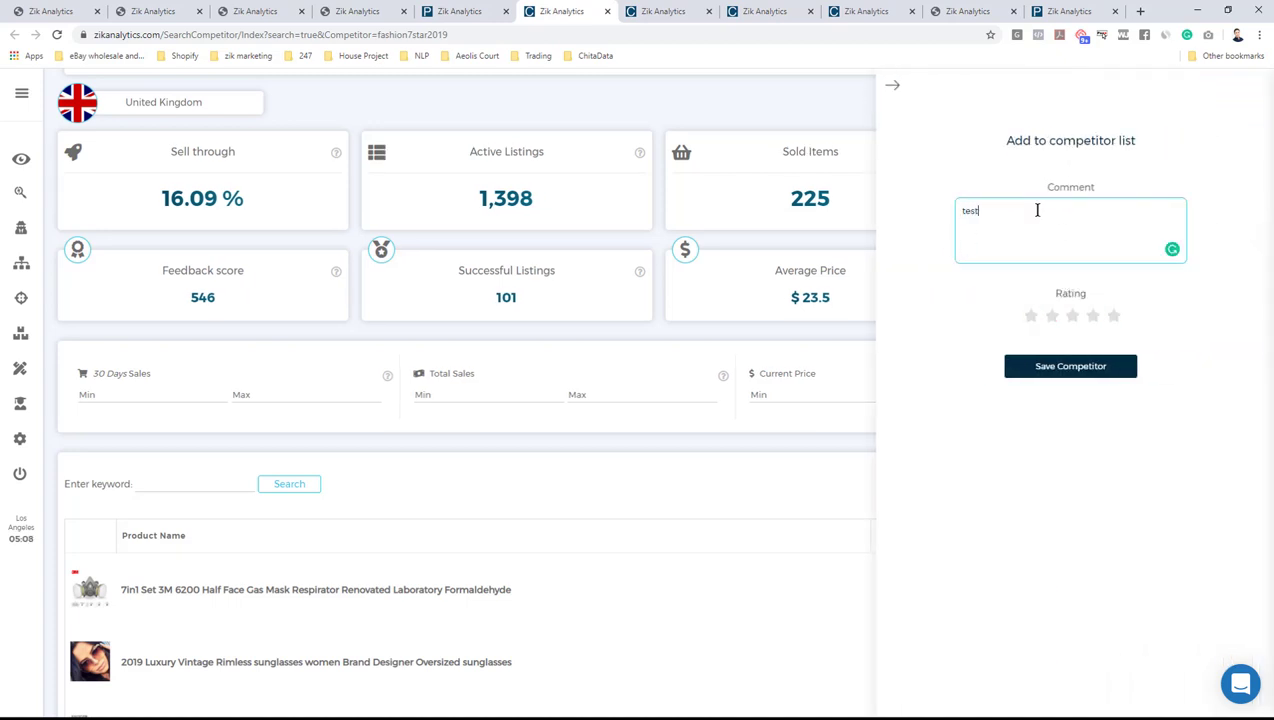
left_click(1093, 315)
left_click(1075, 366)
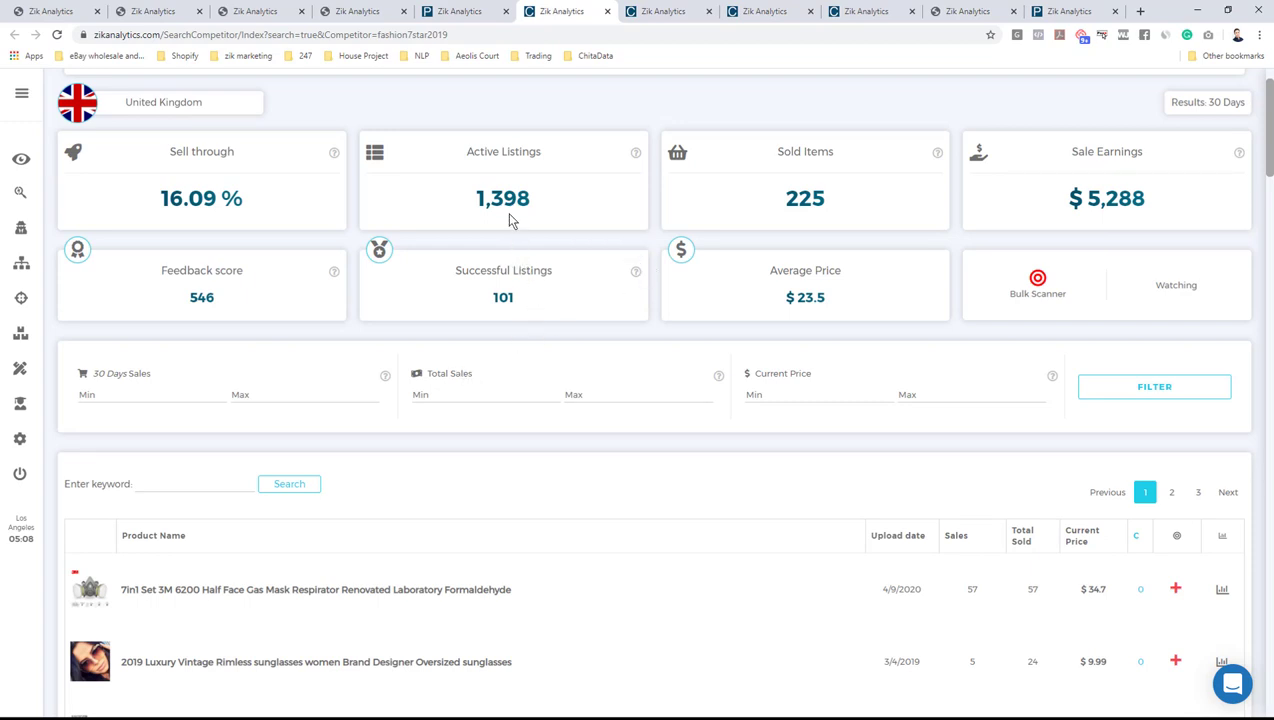
Set the competition-check browser extension's country to All Location and save the setting
scroll(517, 244, "down", 4)
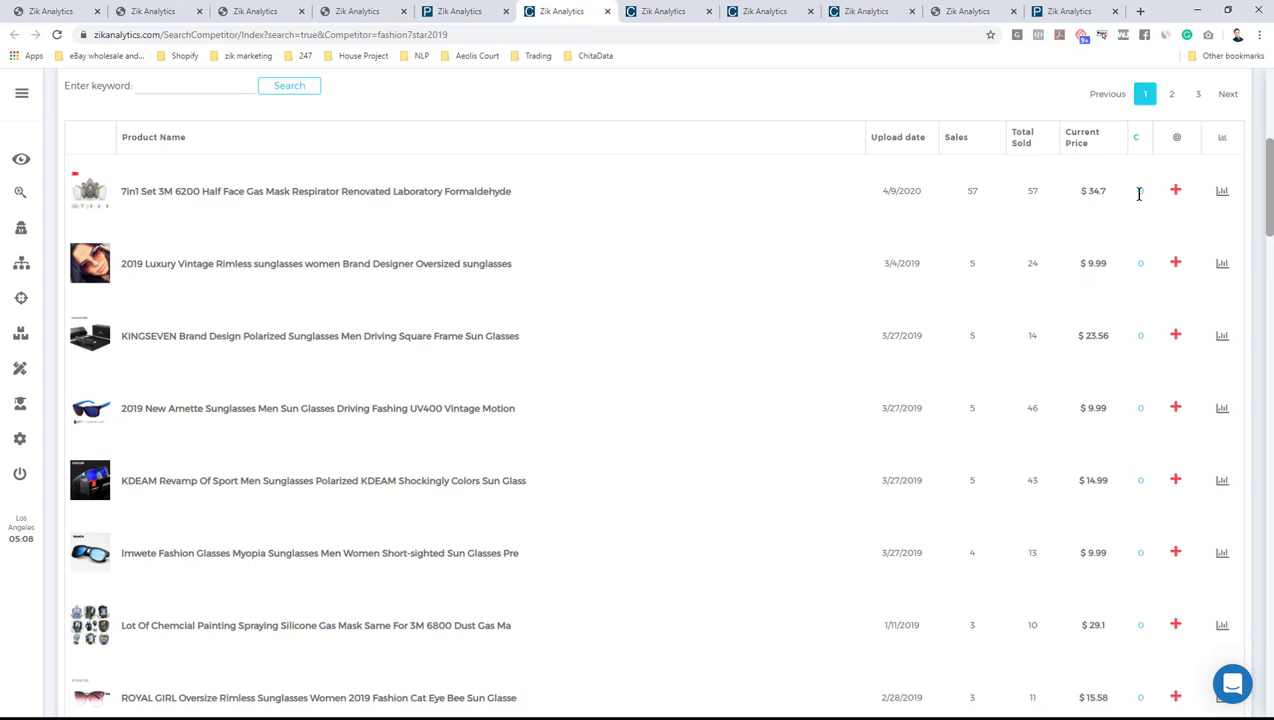
left_click(1259, 35)
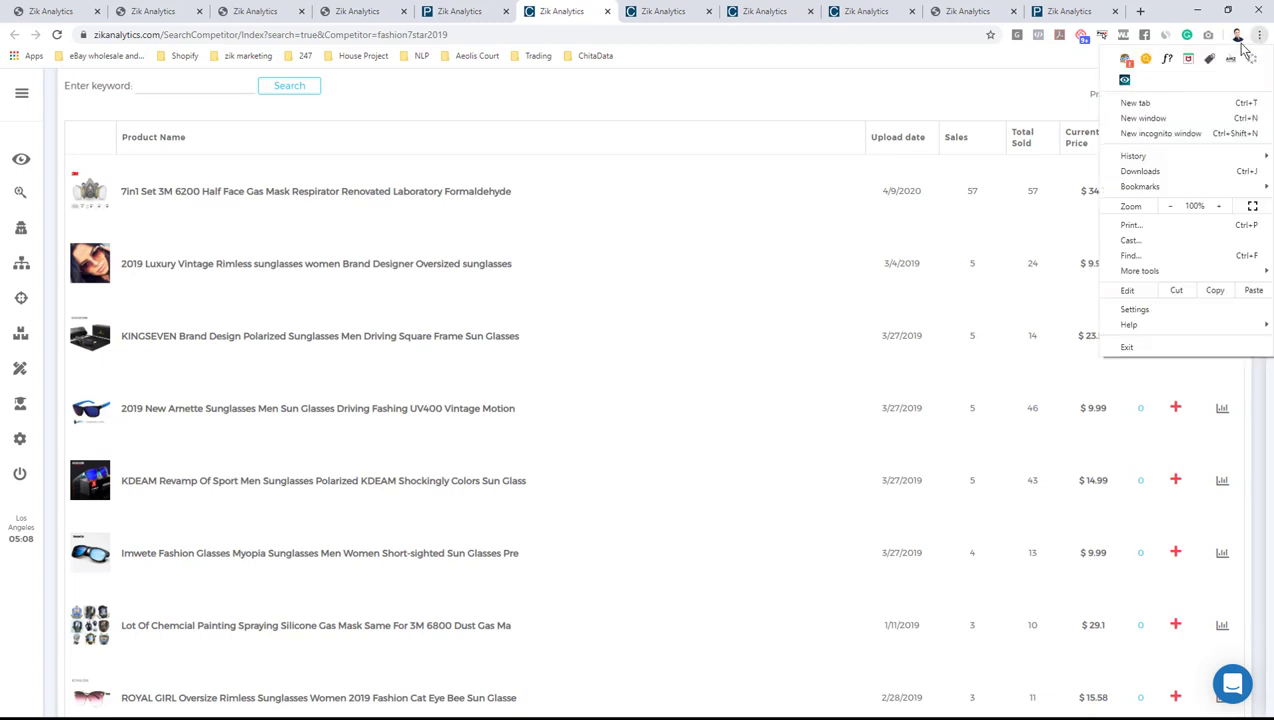
left_click(1125, 82)
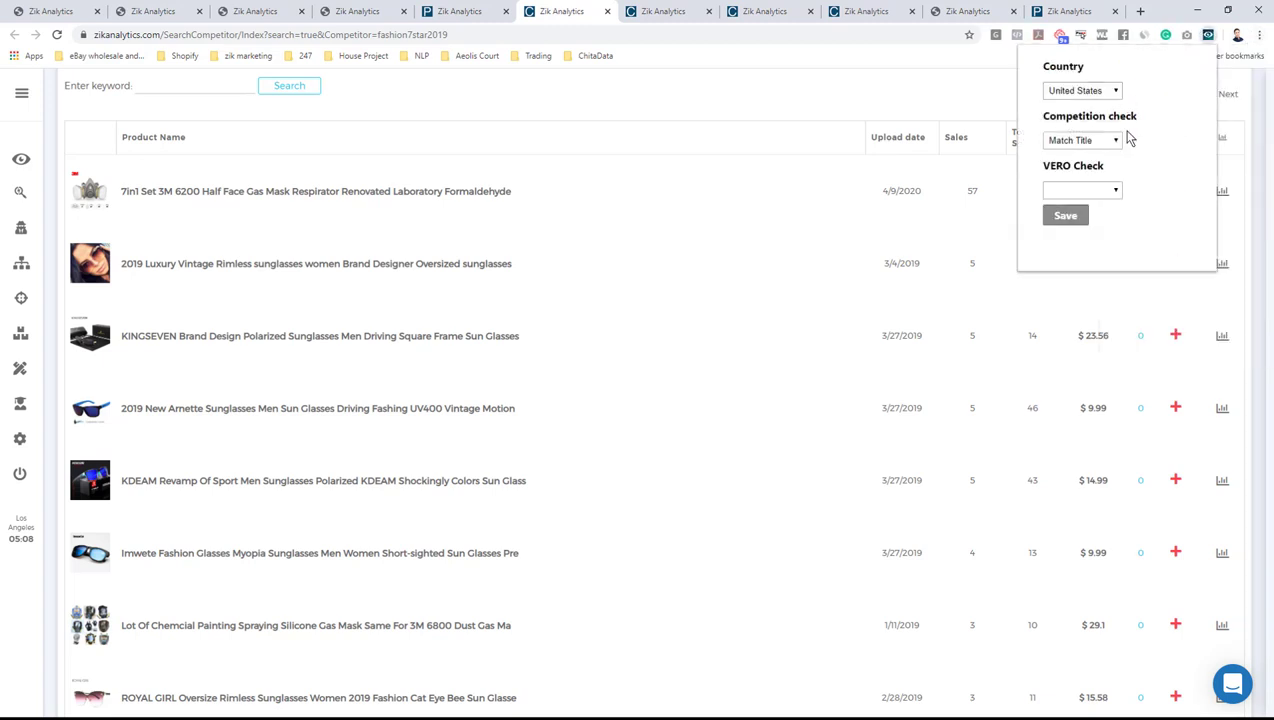
left_click(1086, 91)
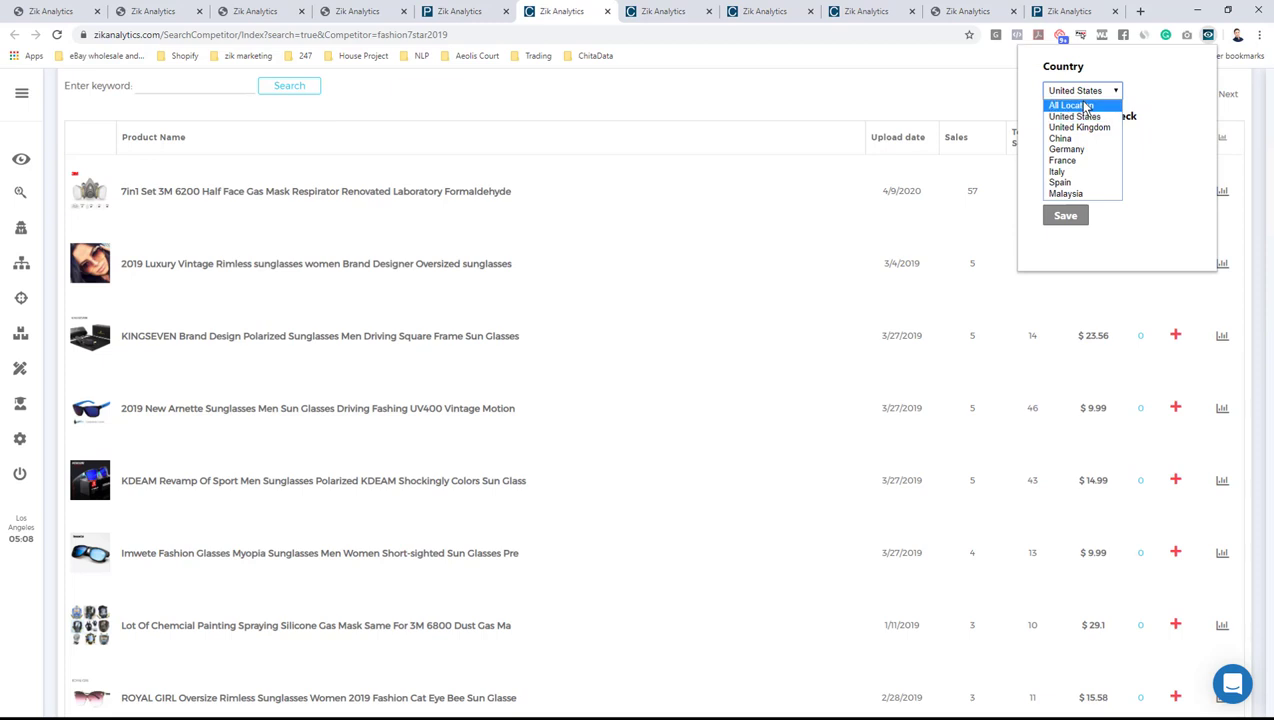
left_click(1074, 91)
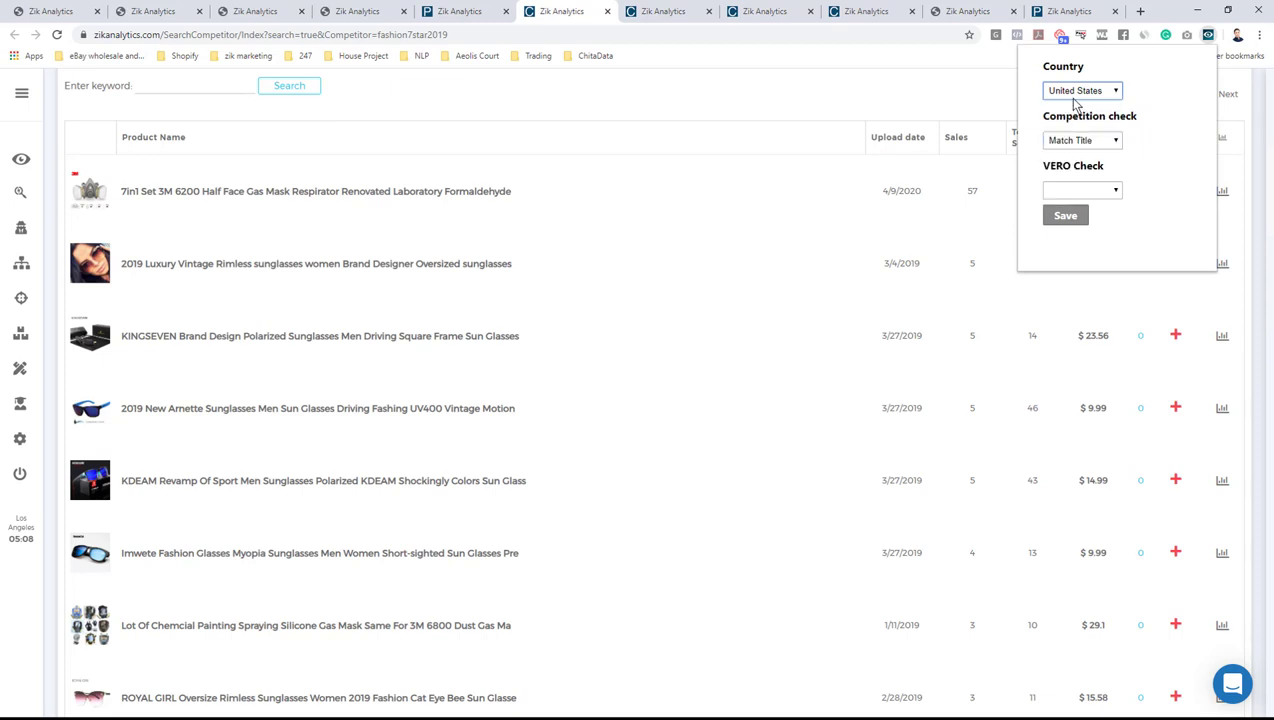
left_click(1074, 91)
left_click(1071, 105)
left_click(1068, 216)
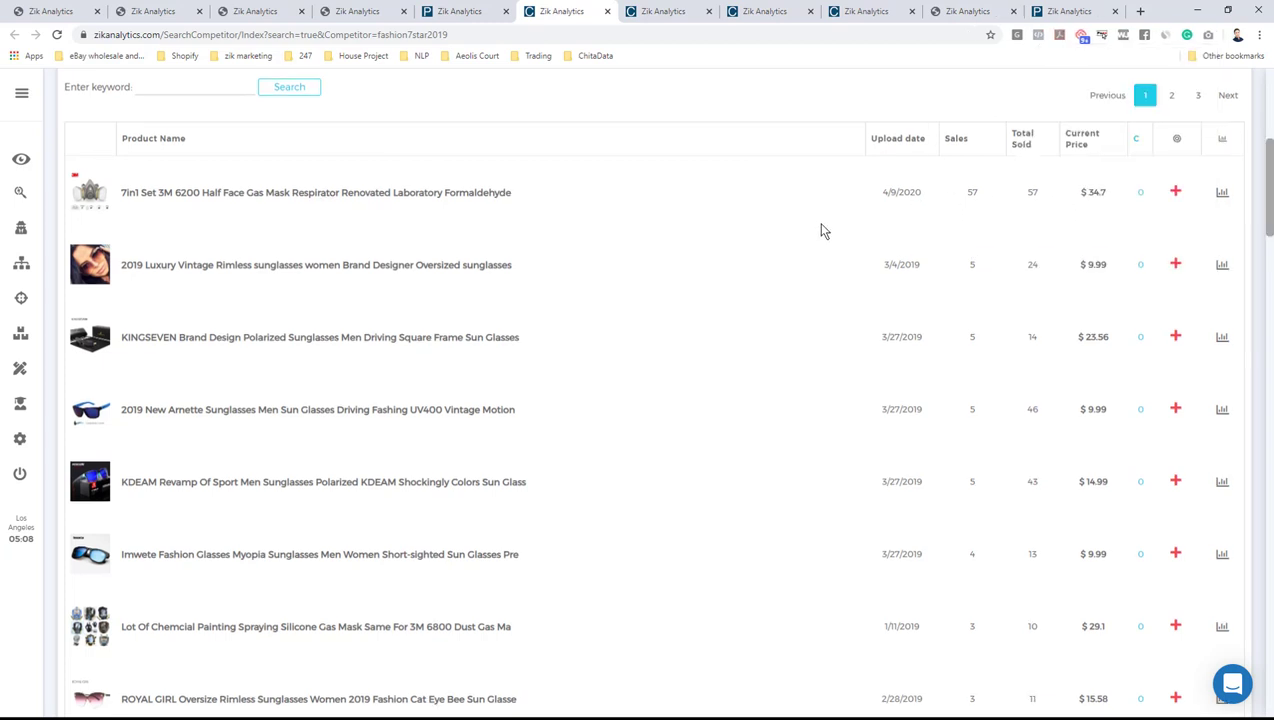
Rerun the 30-day search for the same seller and review the competition counts of its products
scroll(820, 232, "up", 5)
left_click(958, 115)
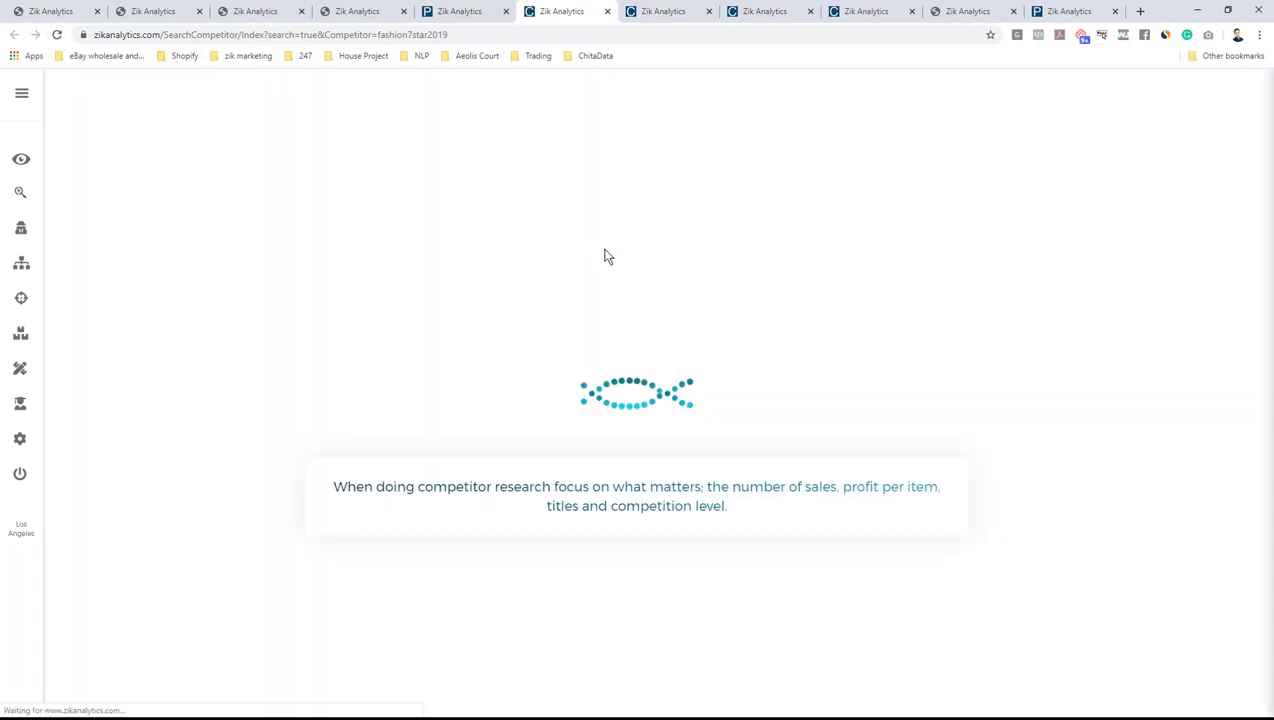
scroll(852, 255, "down", 3)
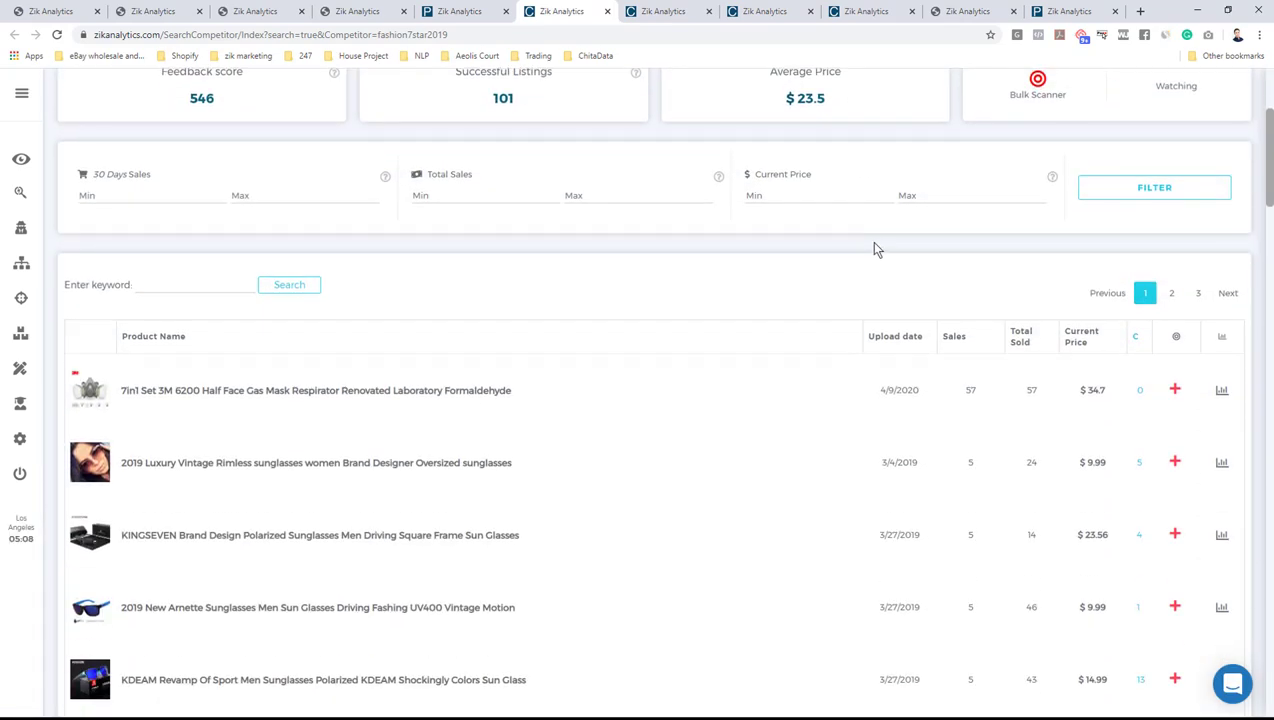
scroll(1000, 300, "down", 1)
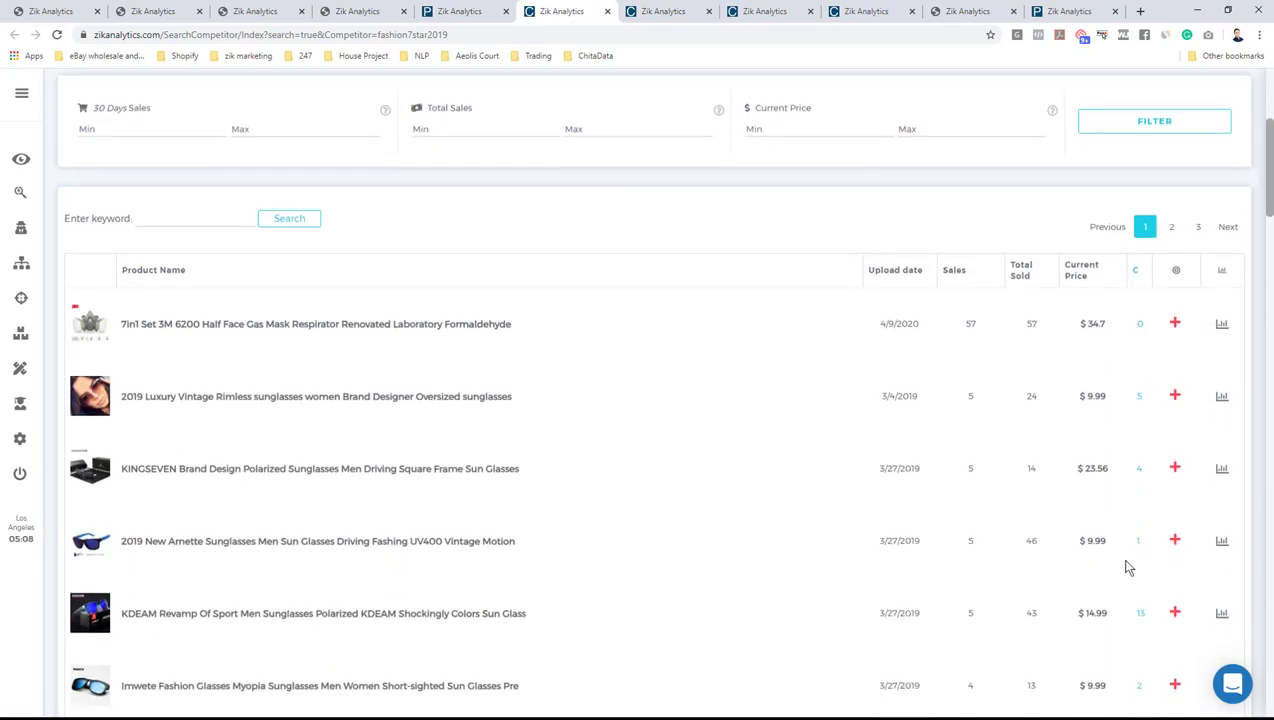
scroll(300, 310, "down", 1)
mouse_move(92, 262)
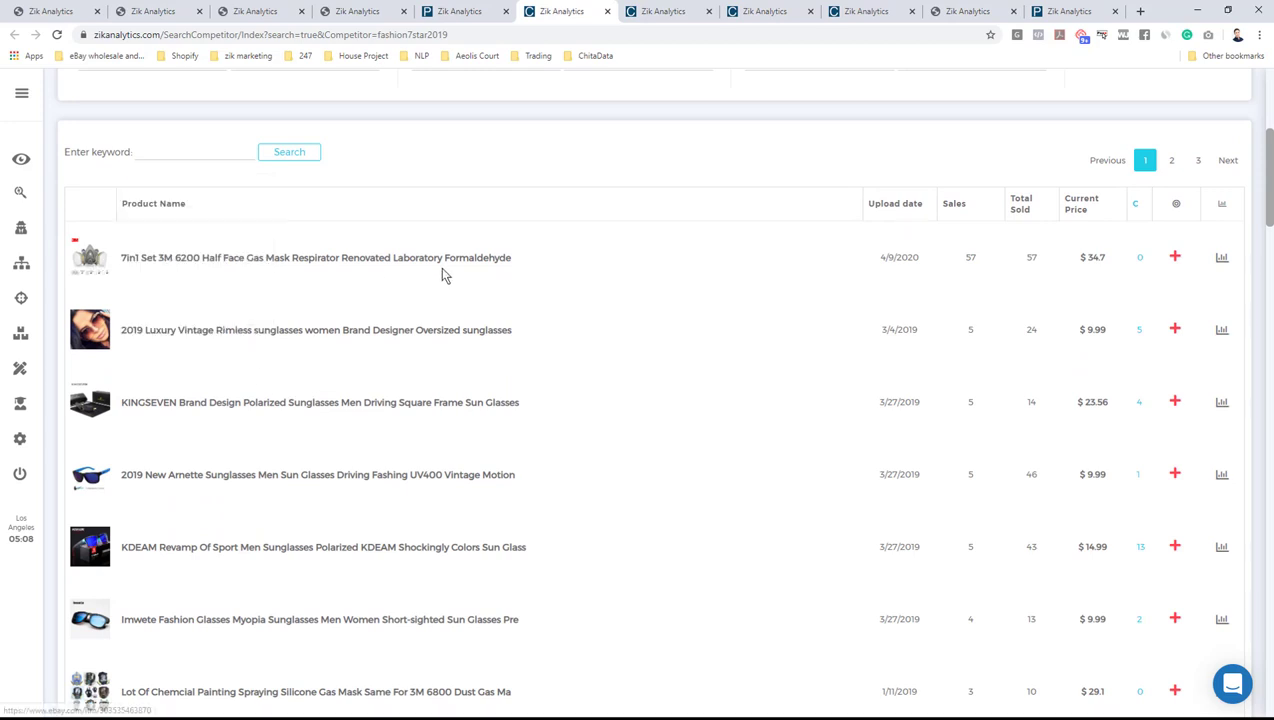
View the supplier search options for the 2019 Luxury Vintage Rimless sunglasses and close them without saving the item
mouse_move(87, 340)
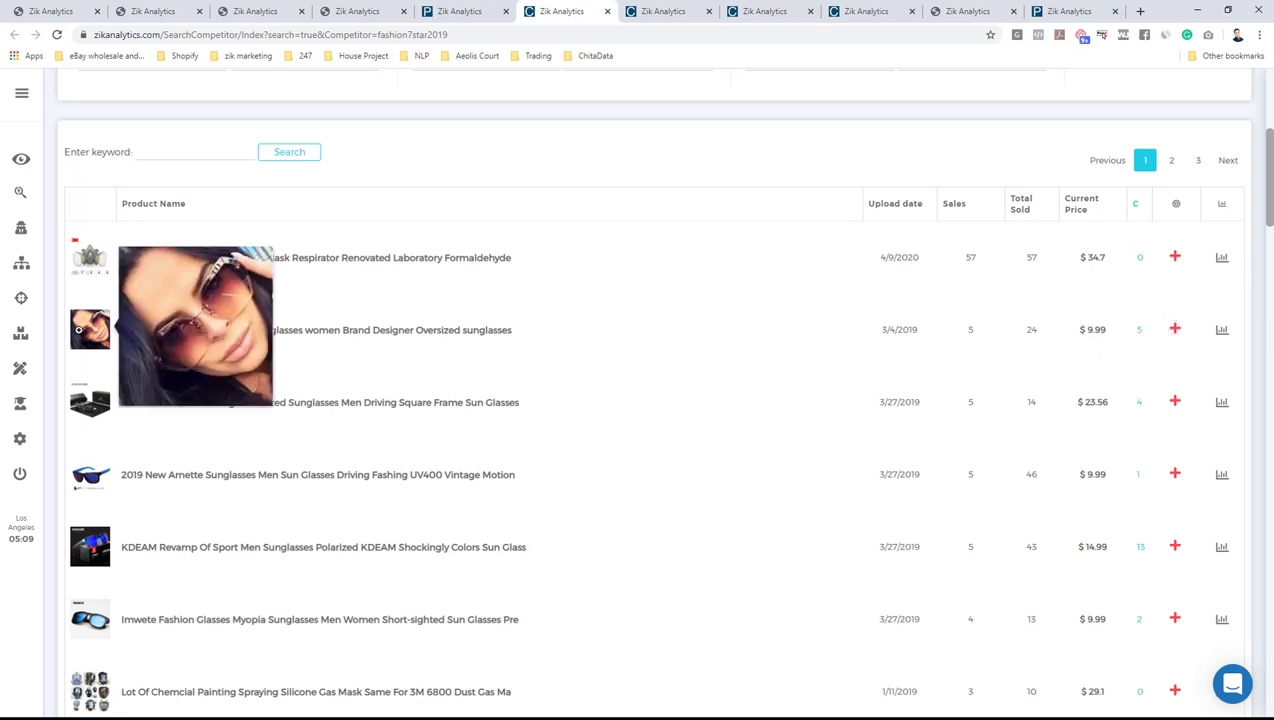
left_click(1176, 330)
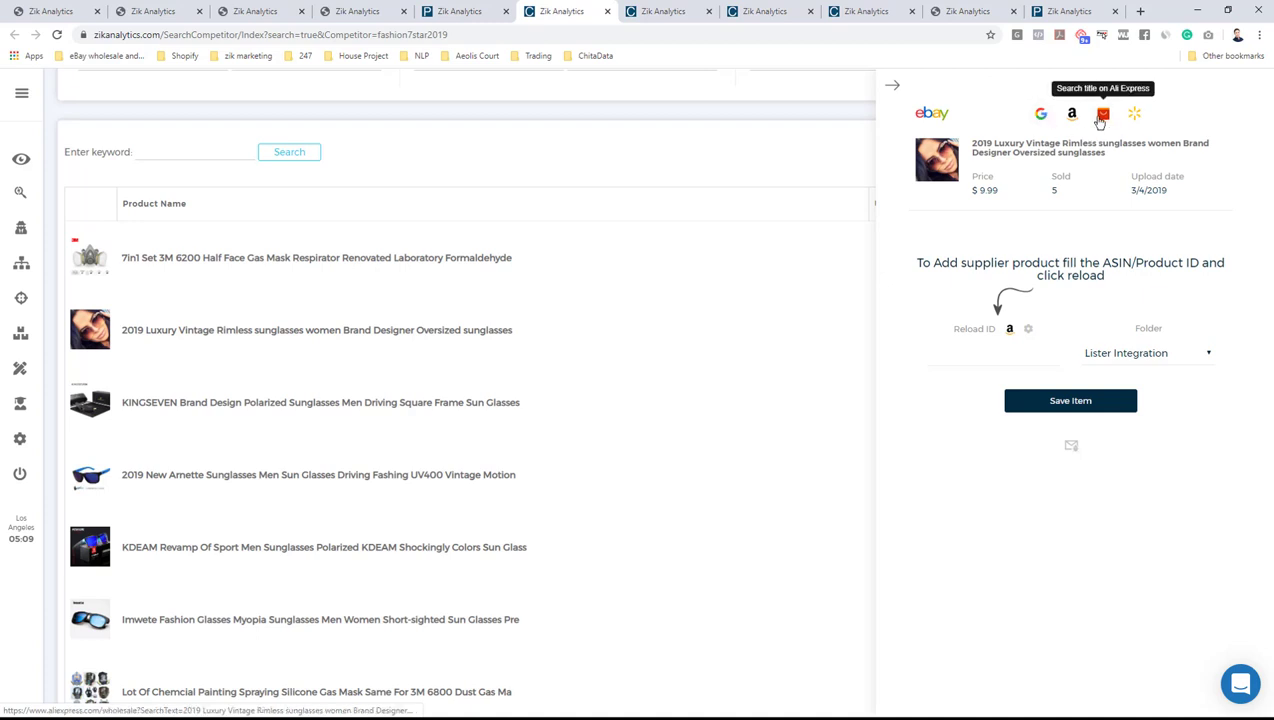
left_click(891, 87)
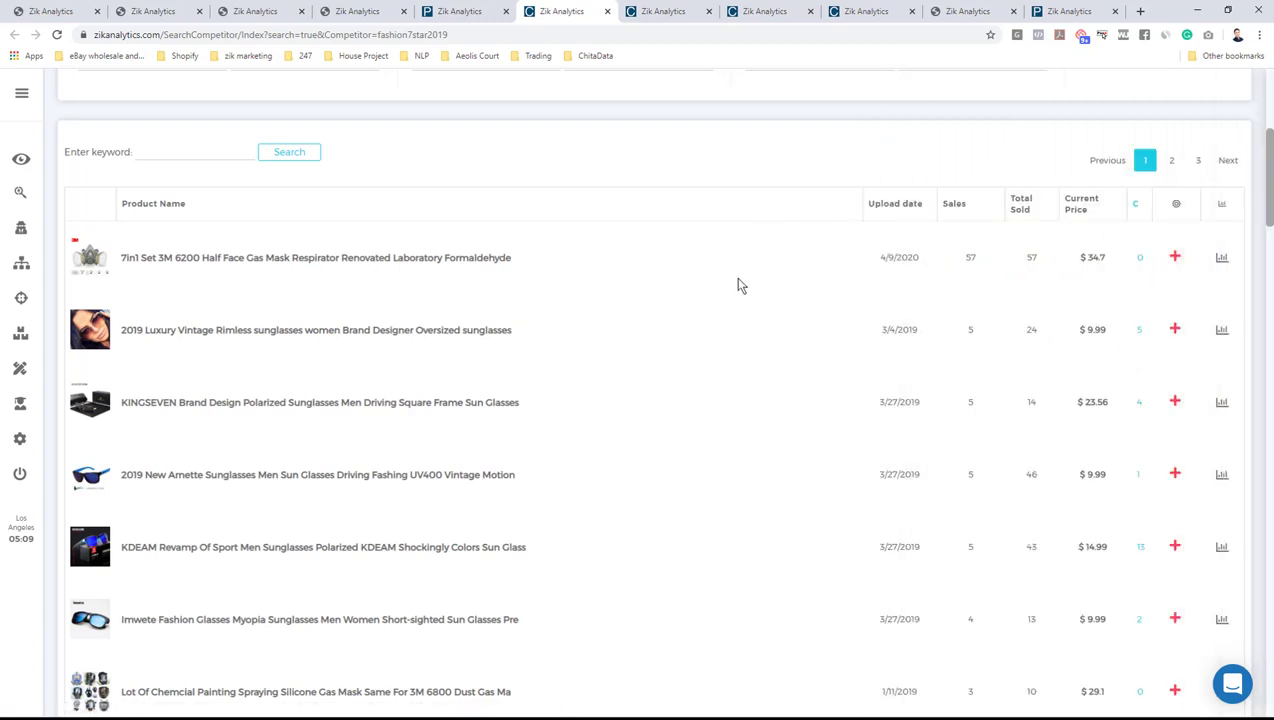
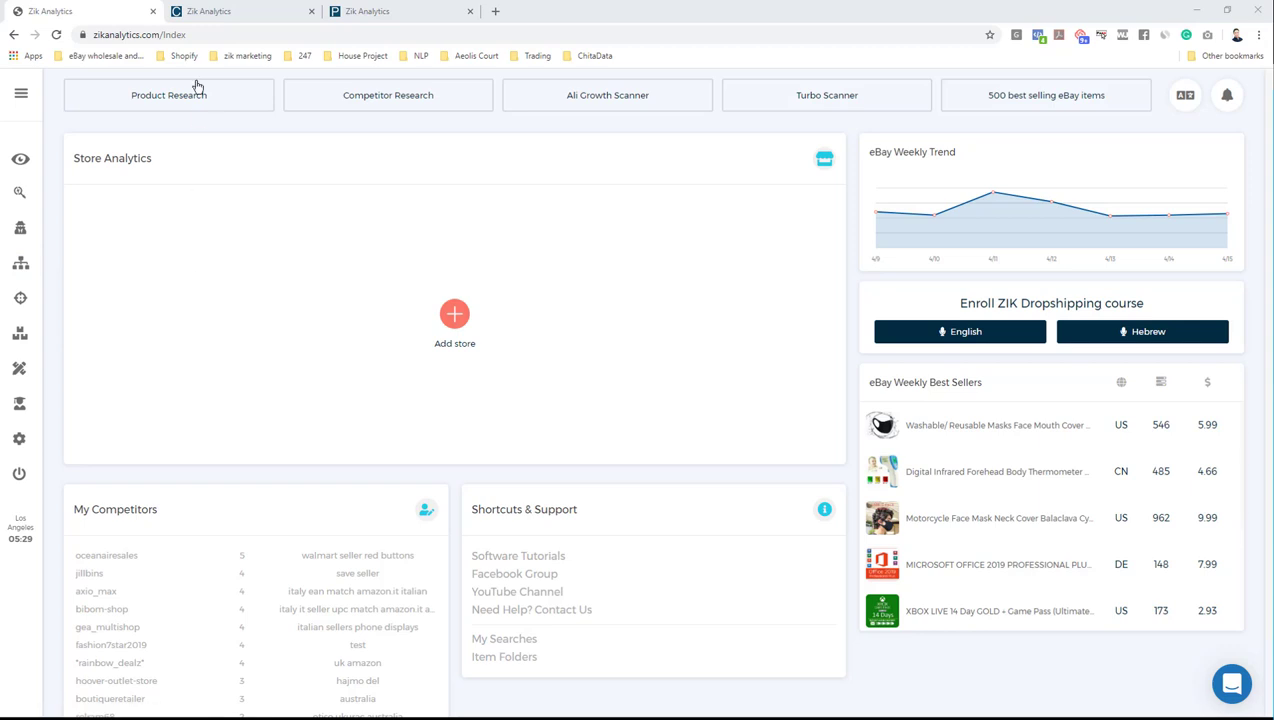
Examine the first competitor's best-selling products and their enlarged images in the 30-day results
left_click(247, 10)
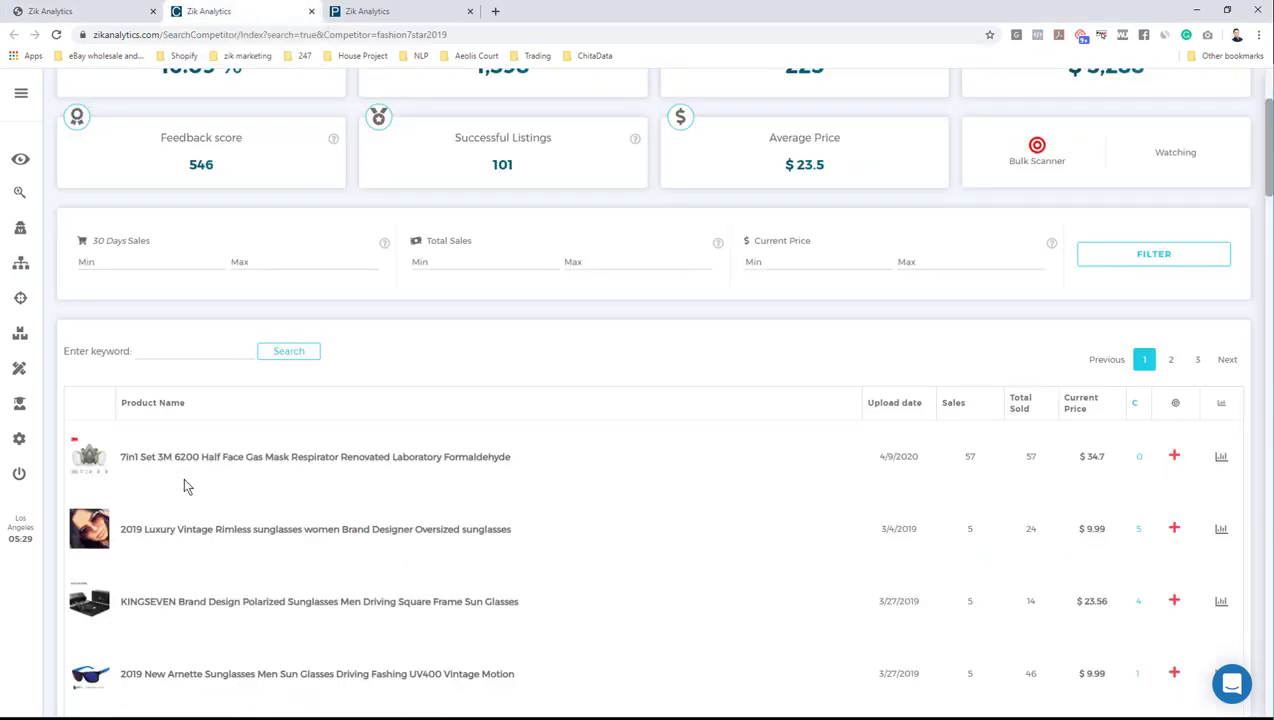
scroll(327, 446, "up", 2)
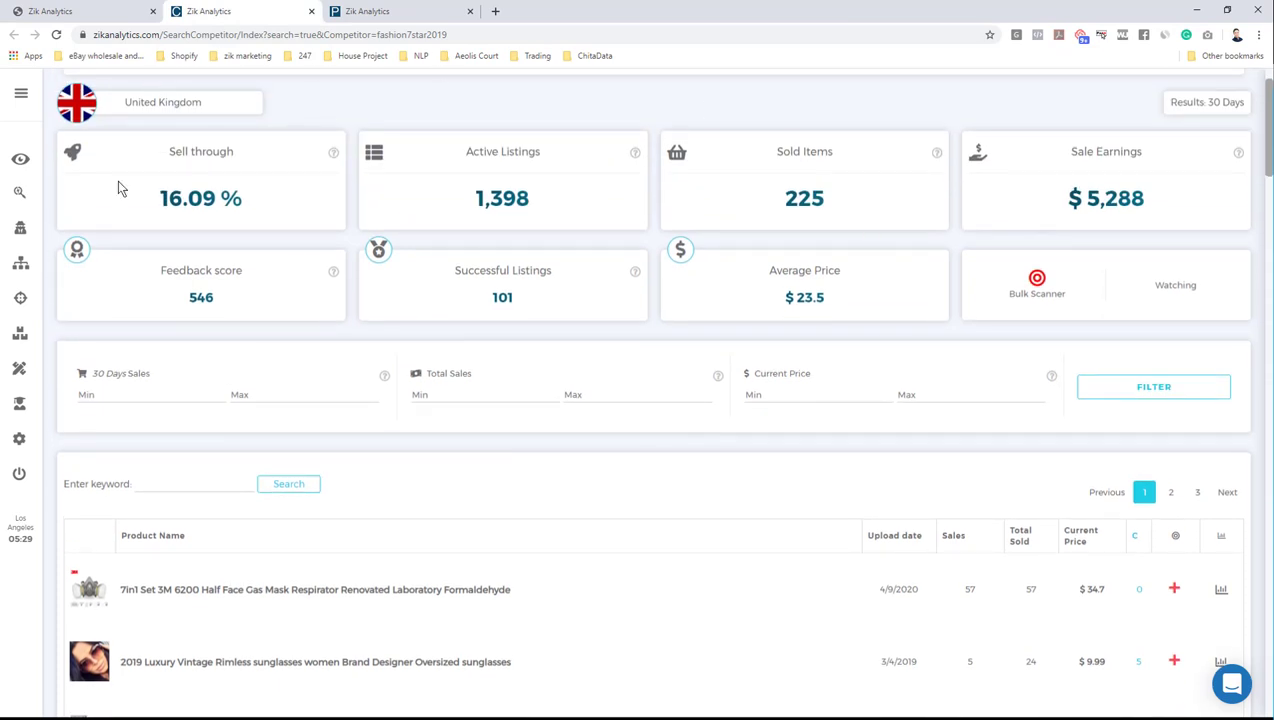
scroll(516, 420, "down", 3)
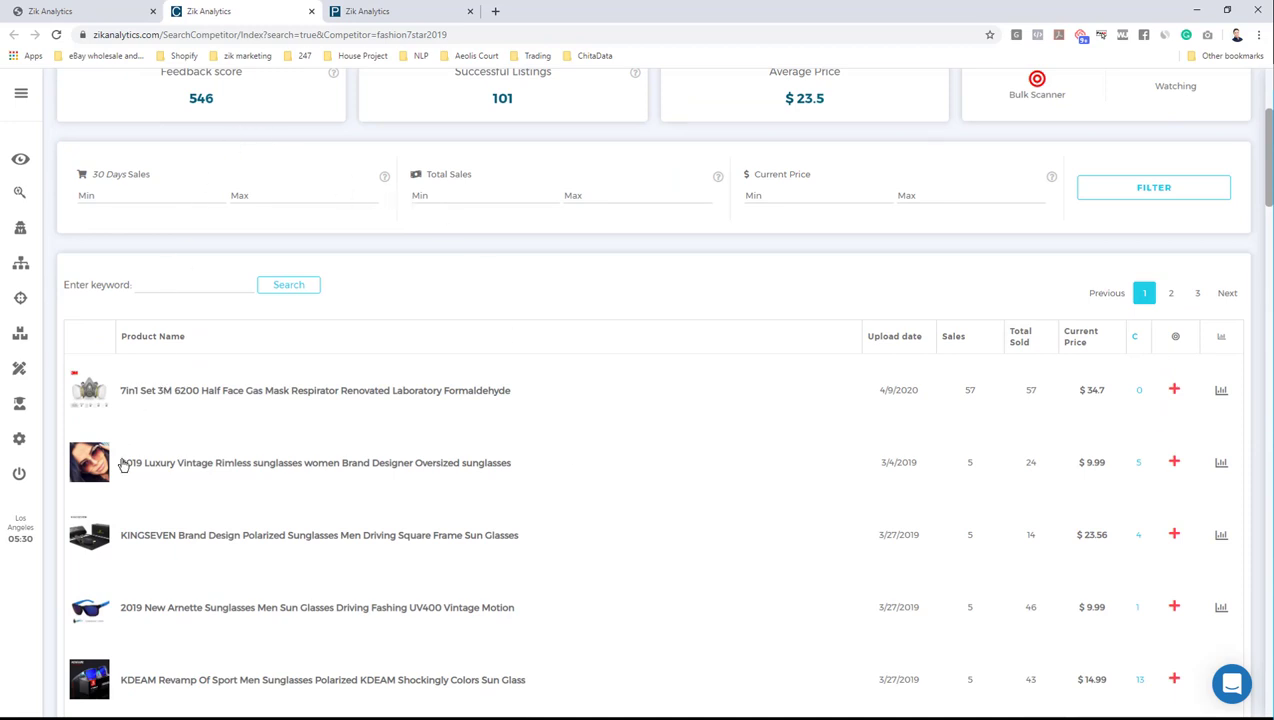
scroll(125, 463, "down", 1)
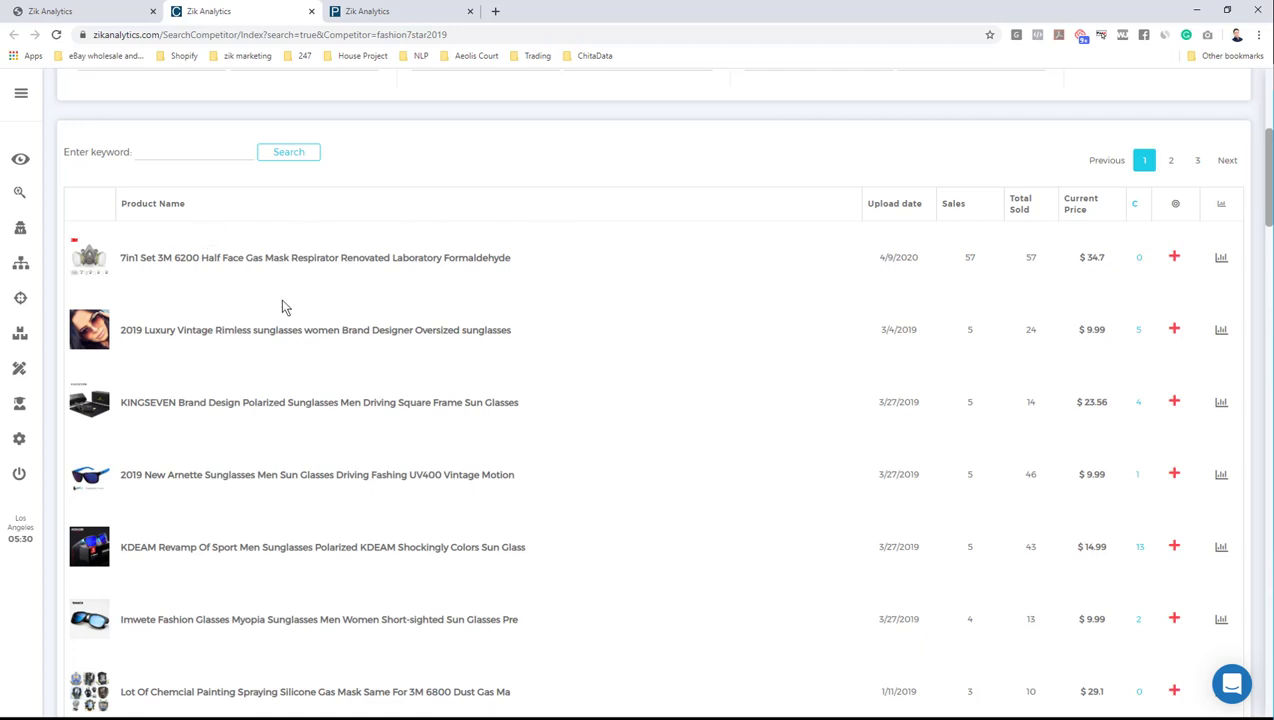
mouse_move(96, 260)
scroll(380, 262, "down", 2)
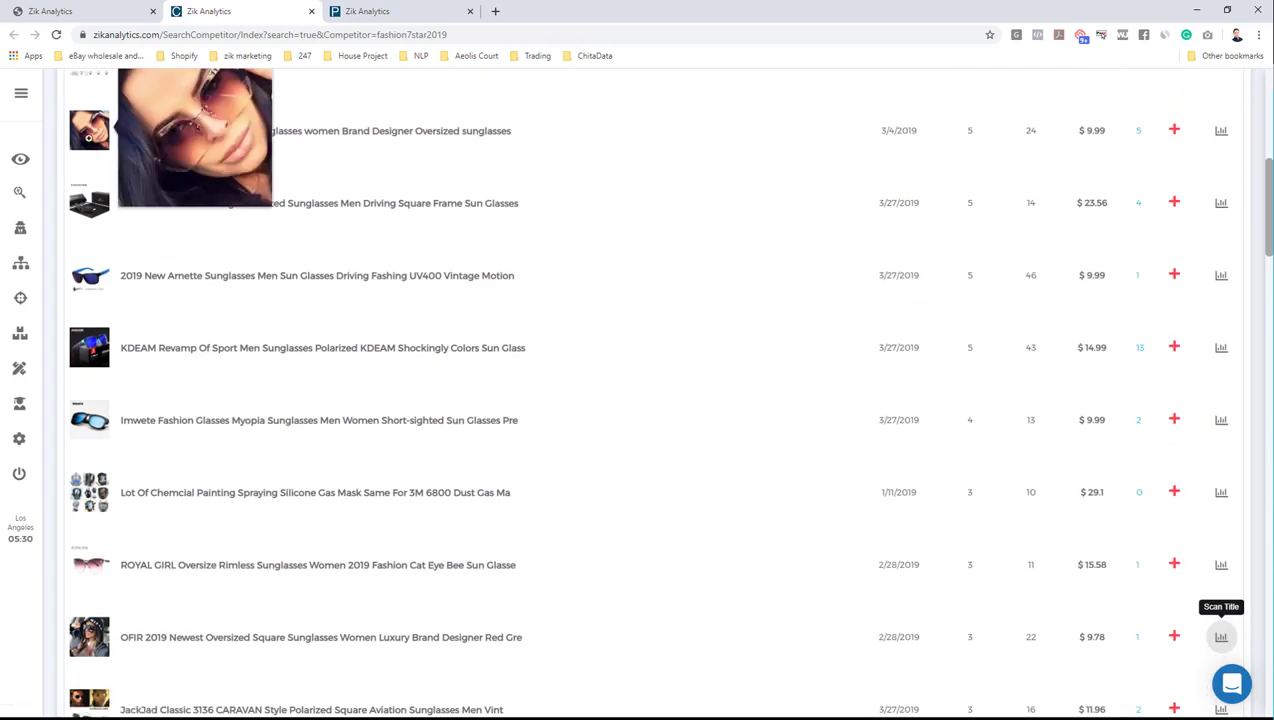
mouse_move(89, 341)
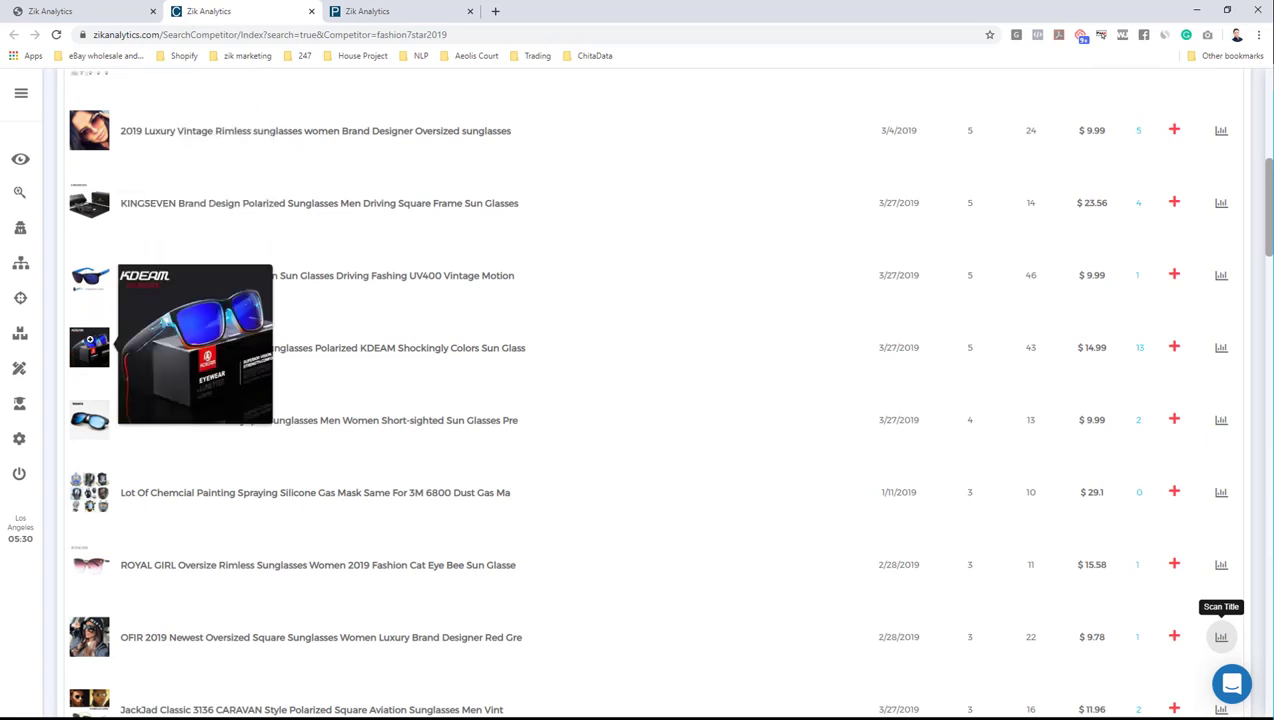
mouse_move(89, 414)
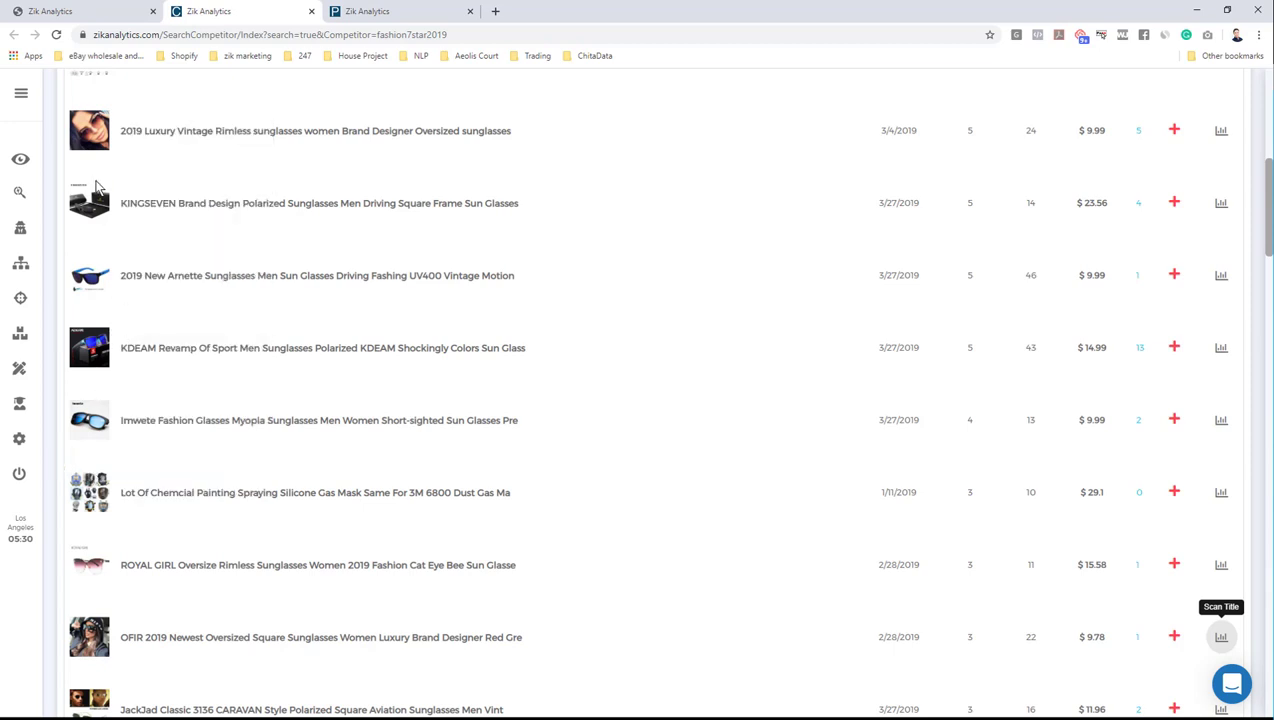
mouse_move(106, 195)
scroll(469, 611, "down", 1)
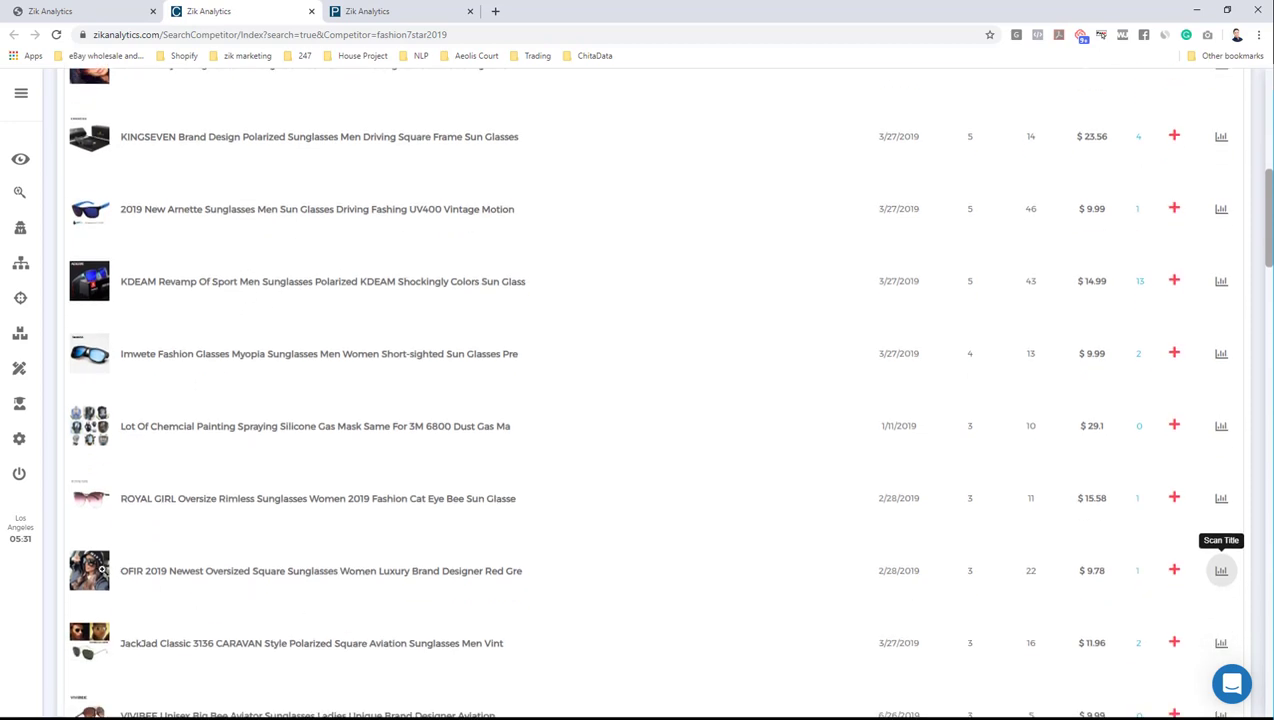
Scan the OFIR 2019 oversized square sunglasses title on eBay and rerun the search with only "Oversized Square Sunglasses"
mouse_move(98, 569)
left_click(1221, 572)
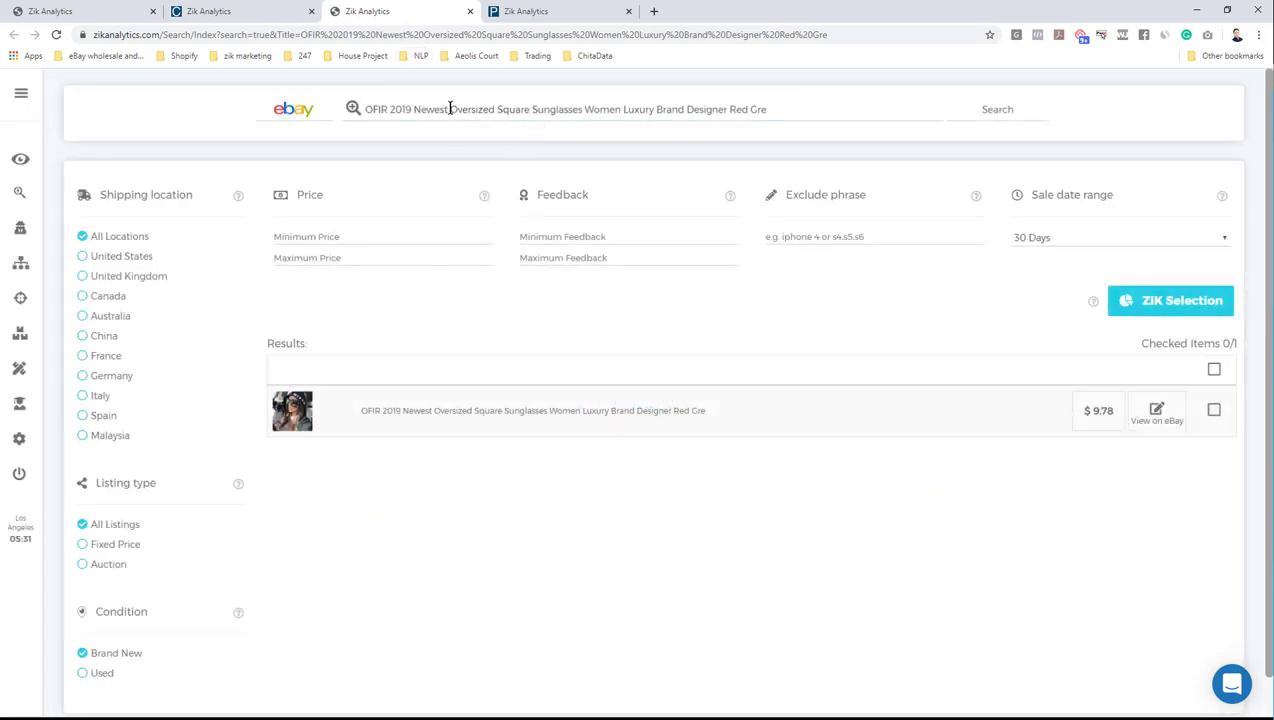
left_click_drag(450, 109, 360, 109)
key("BackSpace")
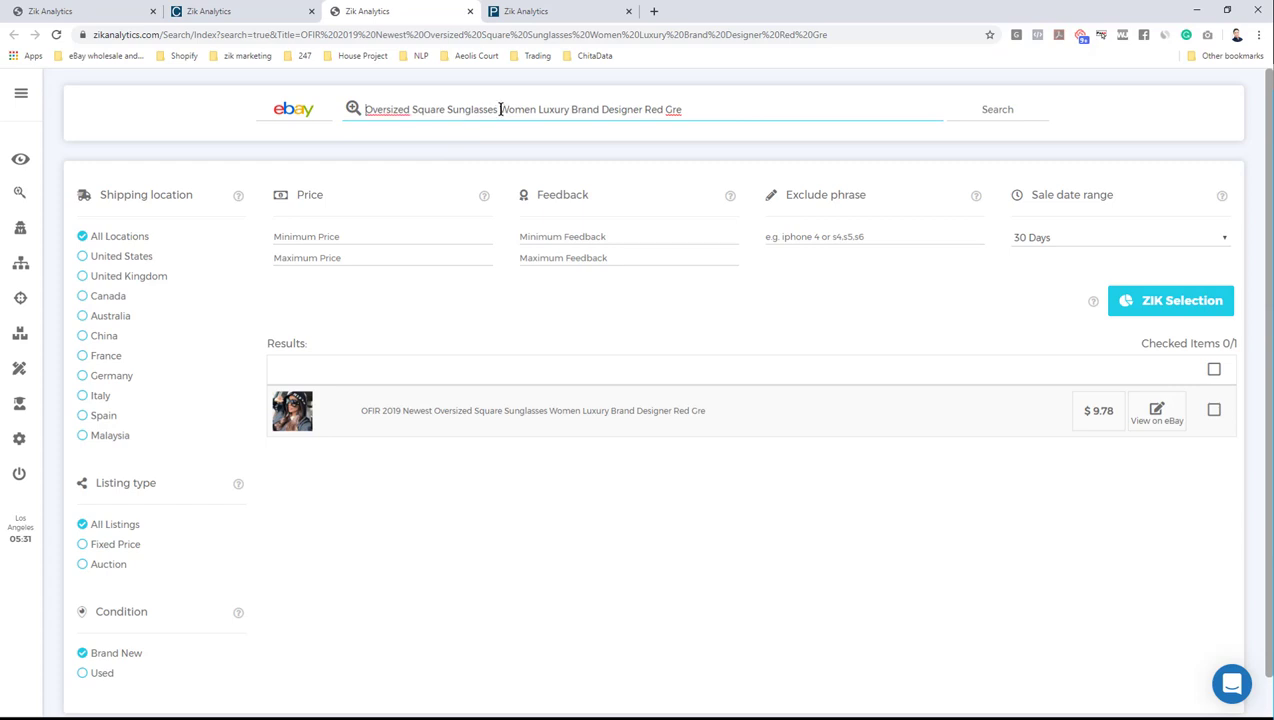
left_click_drag(500, 109, 838, 96)
key("BackSpace")
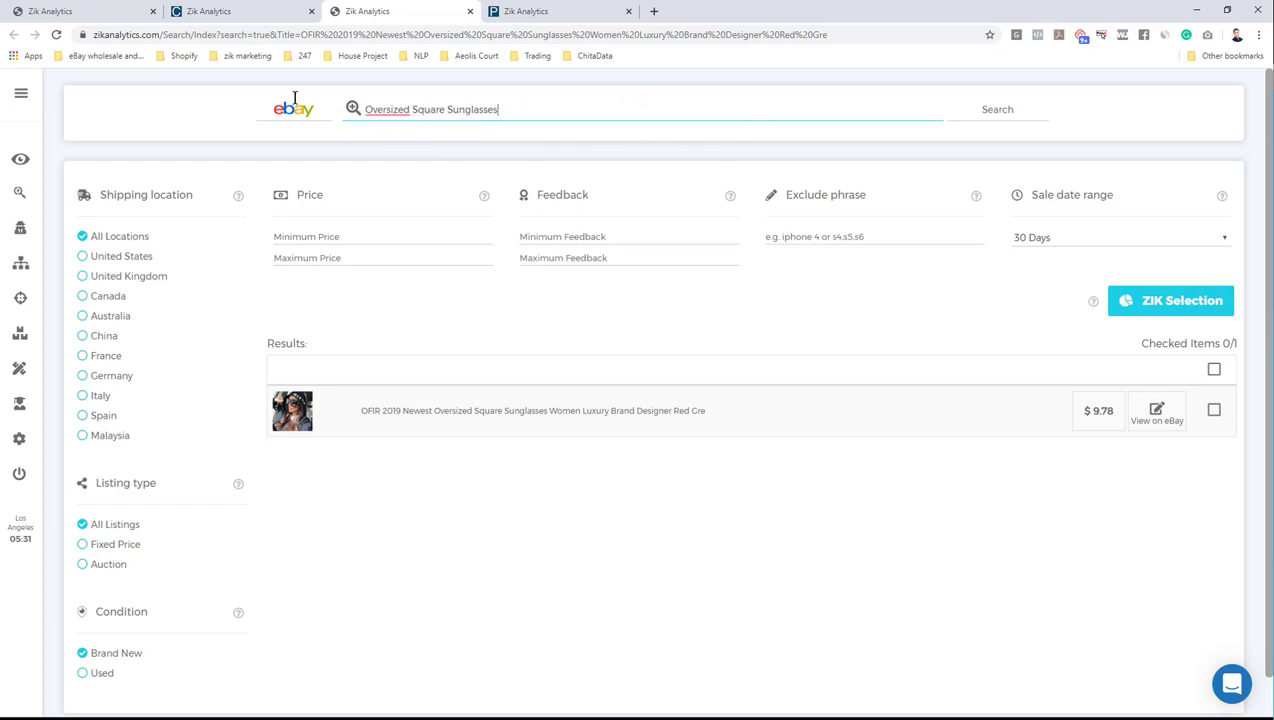
left_click(1026, 125)
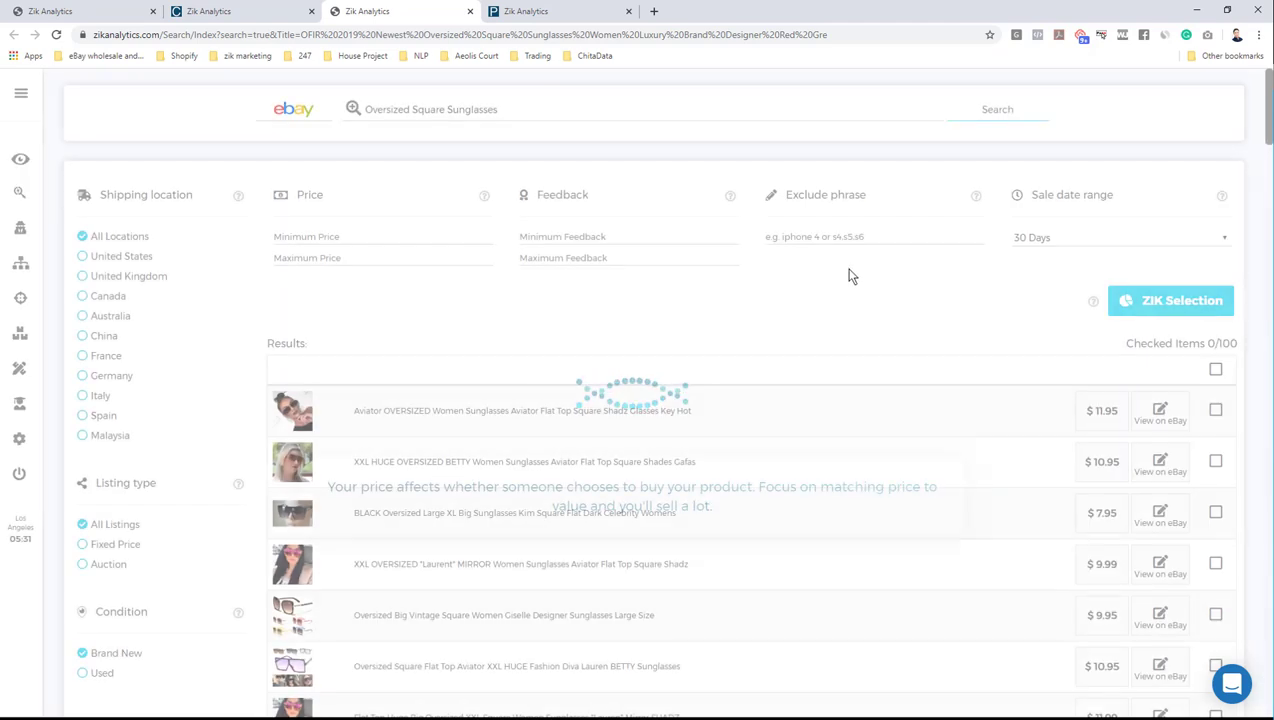
Run a ZIK Selection analysis on all search results and review the seller shares and the listings' sales
left_click(1215, 372)
left_click(1143, 304)
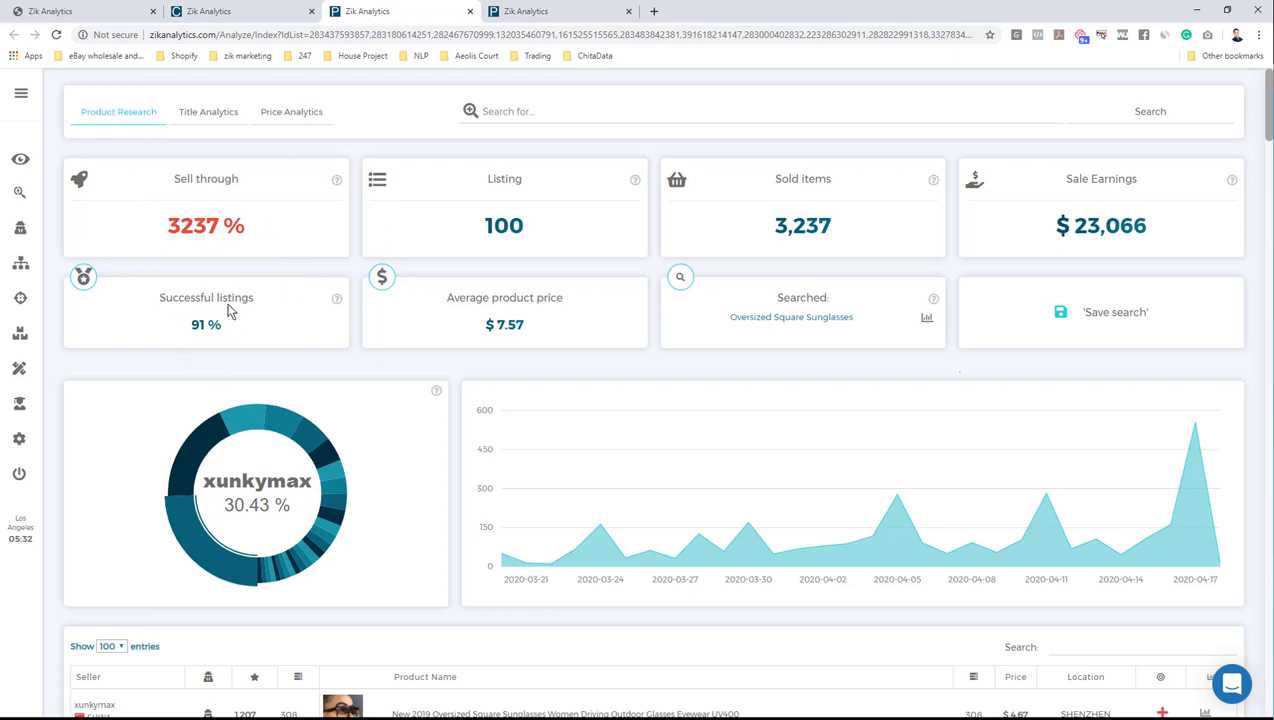
mouse_move(722, 502)
mouse_move(308, 556)
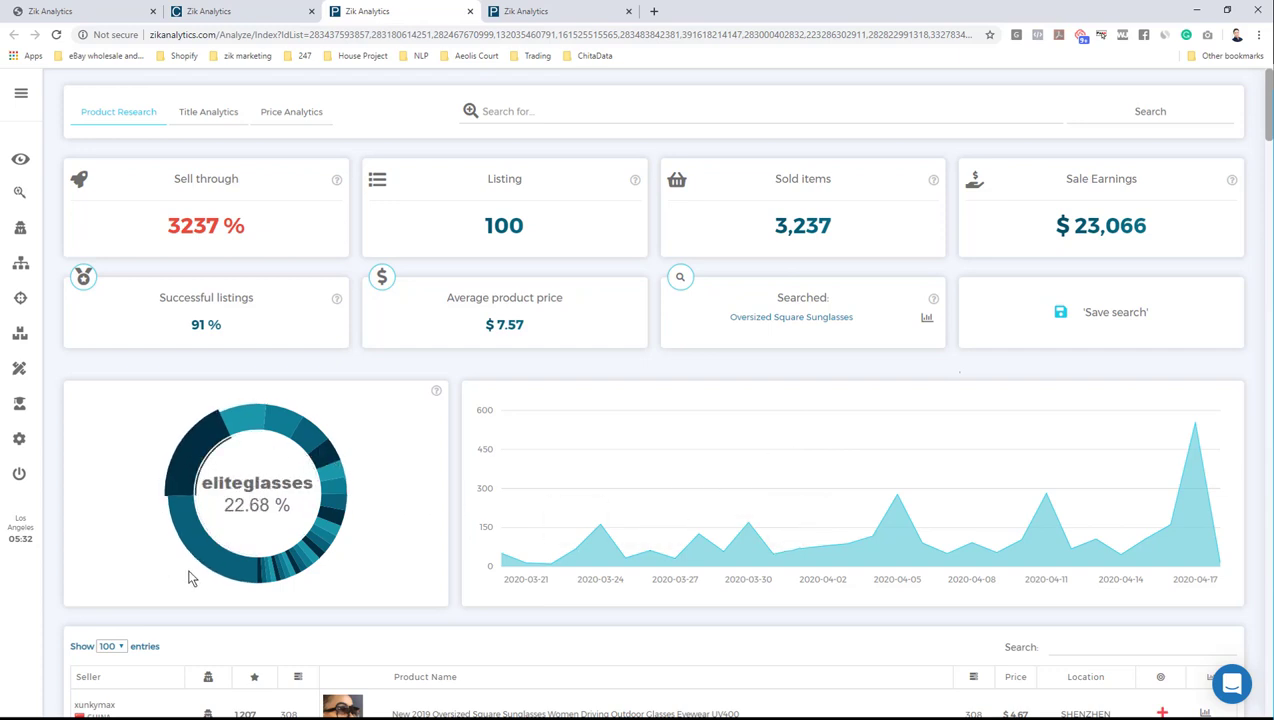
scroll(425, 305, "down", 1)
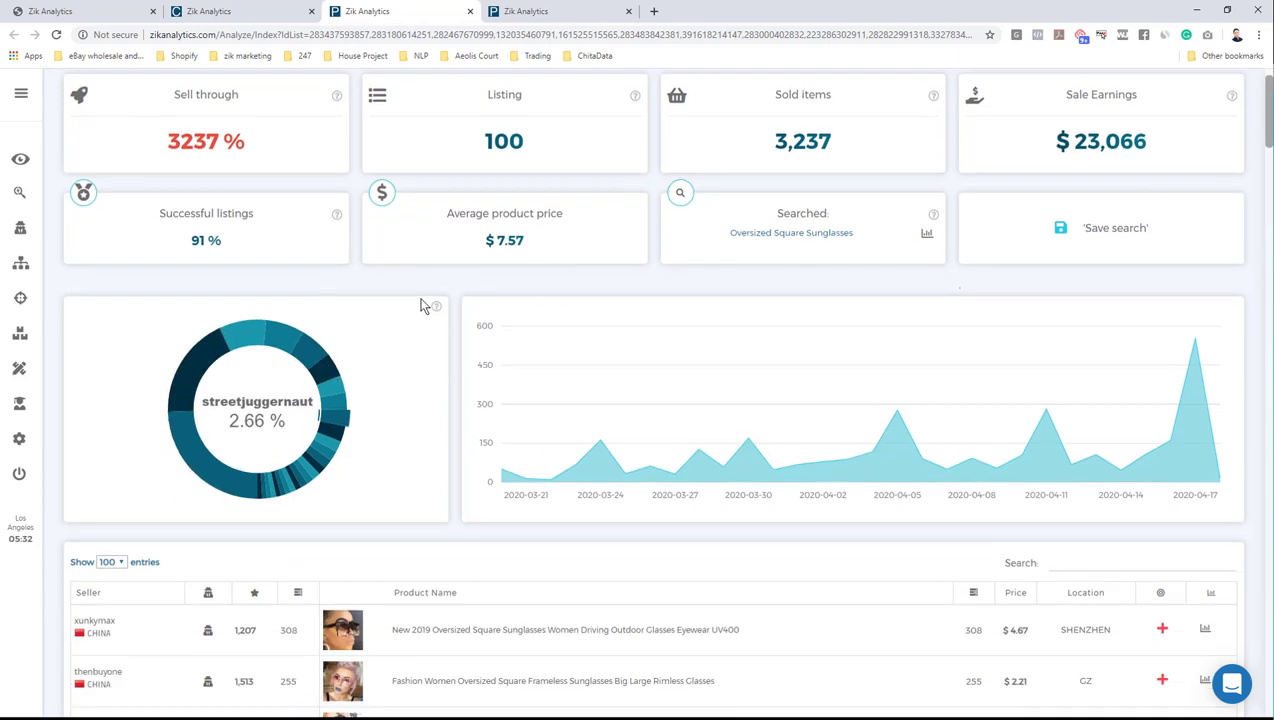
scroll(425, 305, "down", 5)
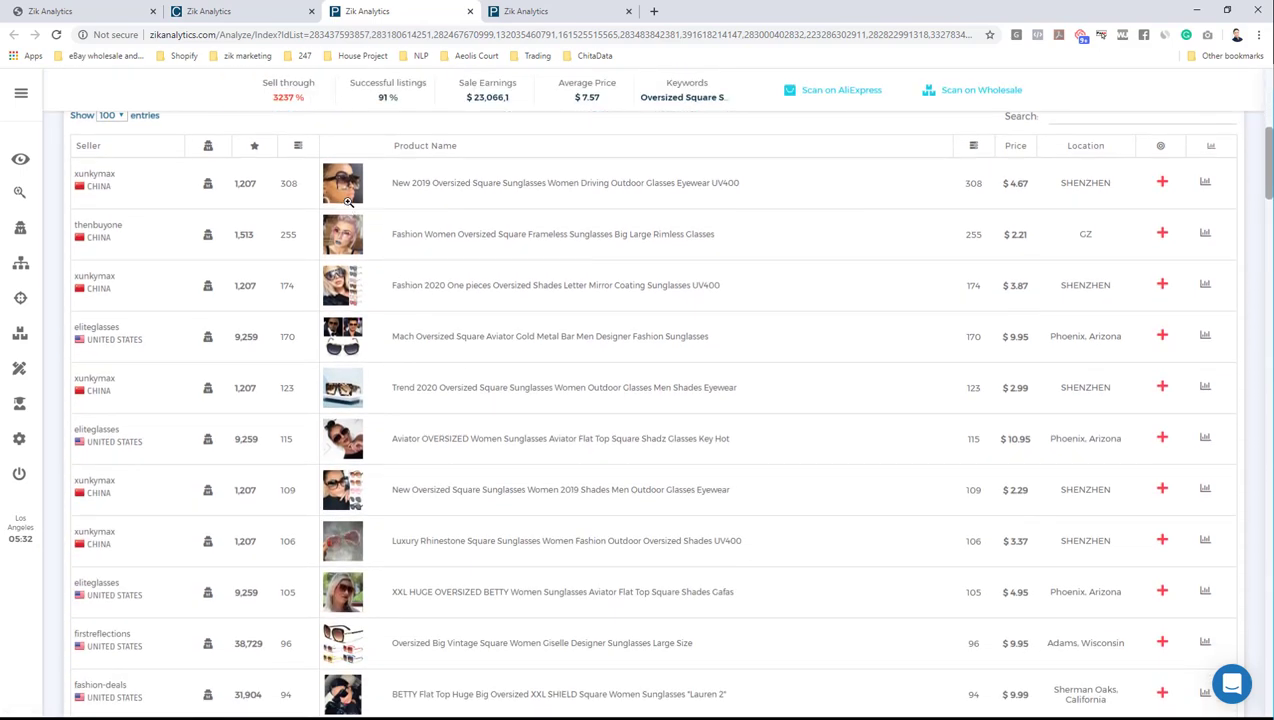
scroll(296, 470, "down", 2)
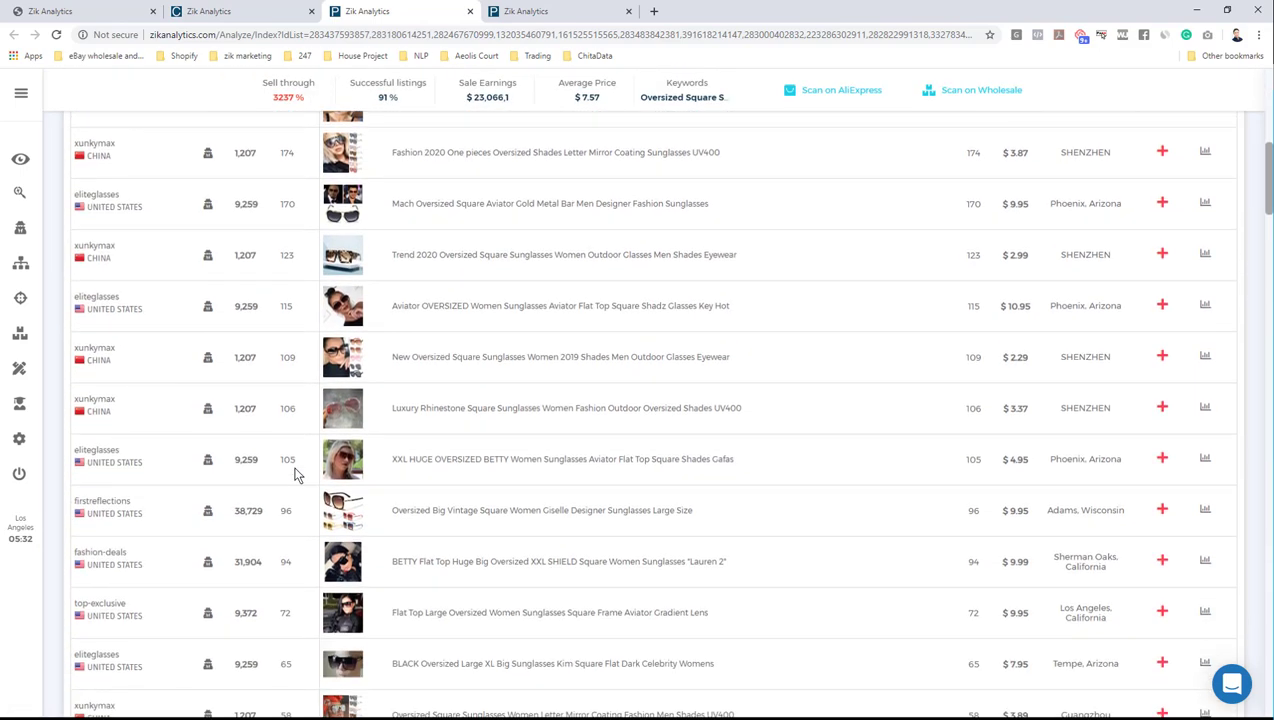
scroll(296, 475, "down", 4)
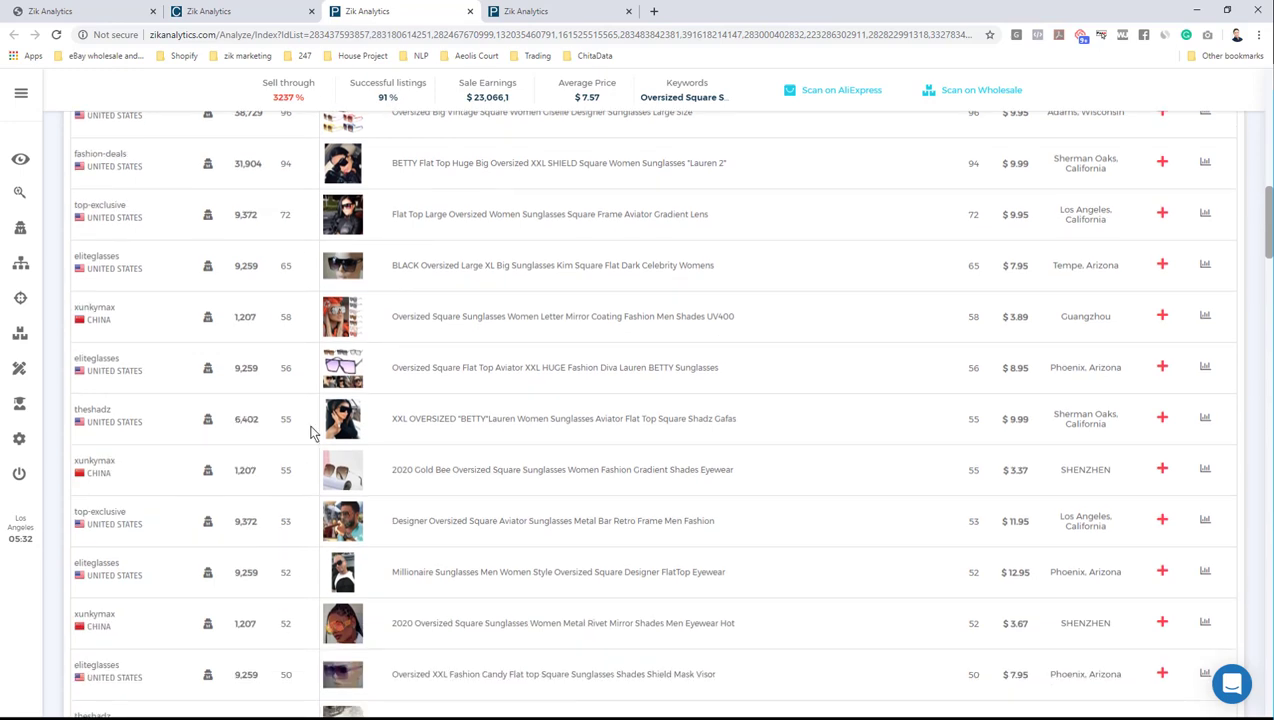
scroll(310, 432, "down", 5)
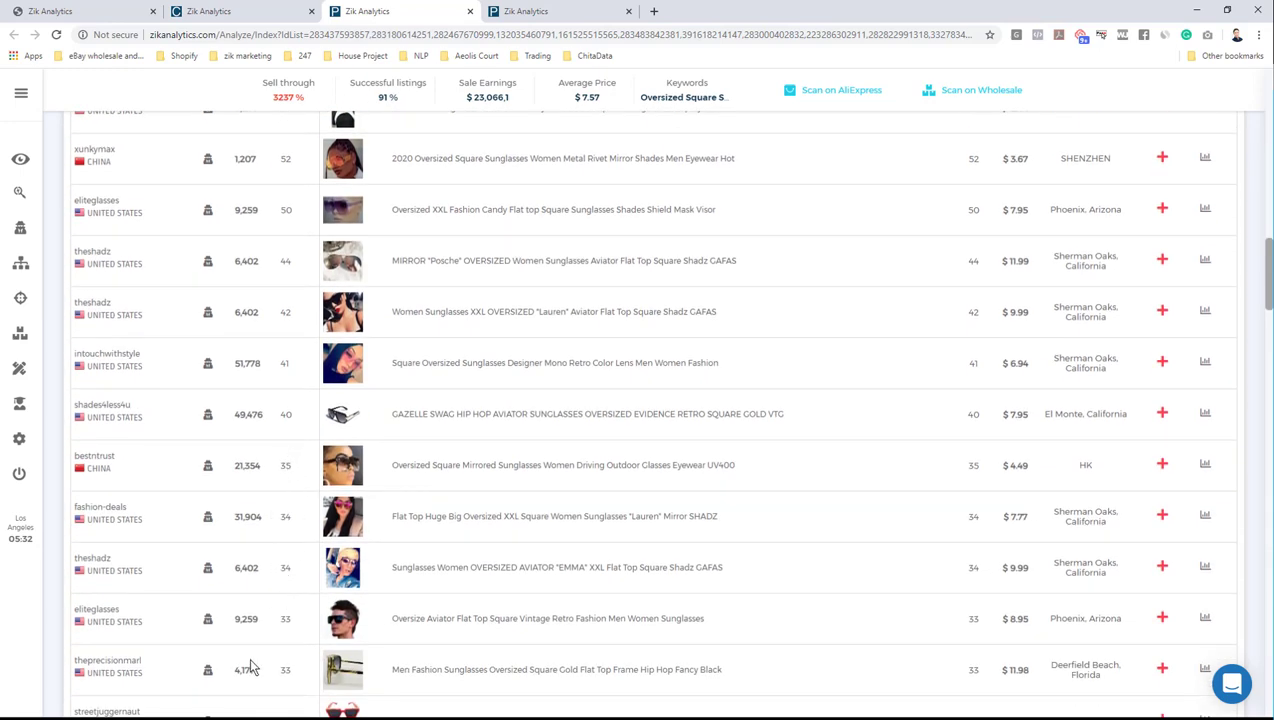
scroll(300, 528, "up", 15)
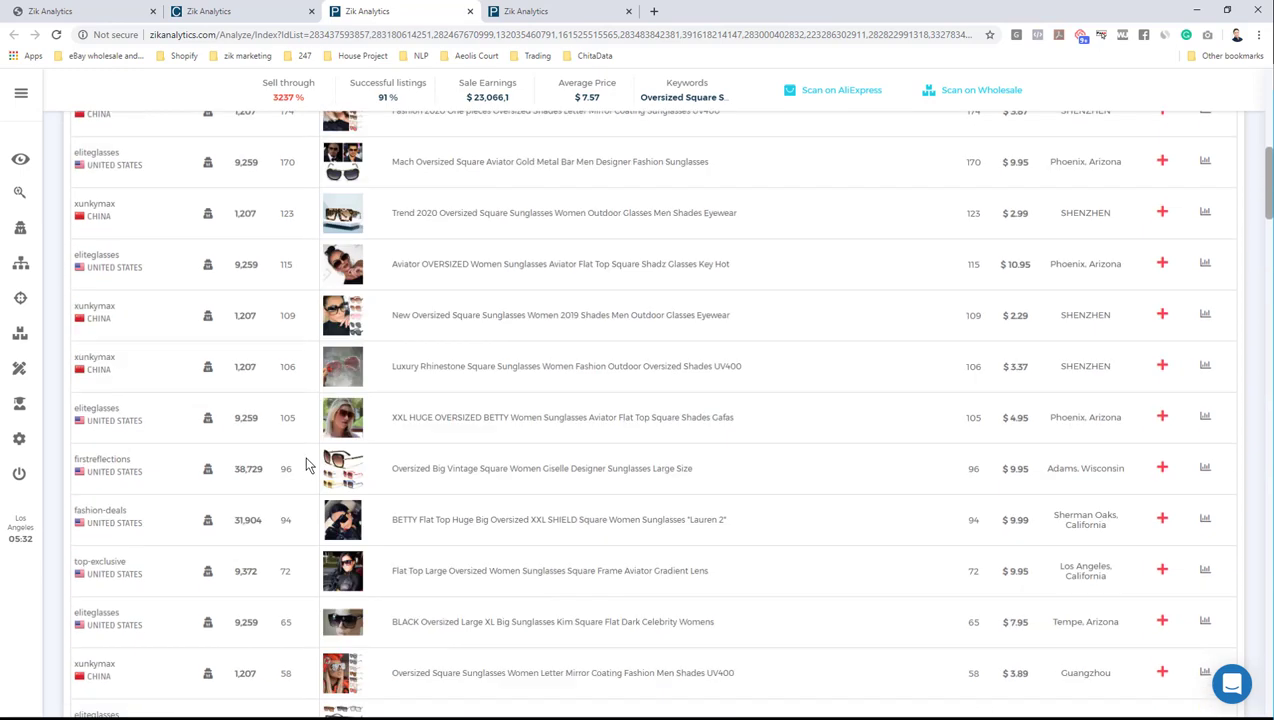
Sort the analysed listings by seller feedback from lowest to highest and review the low-feedback sellers' sales
scroll(515, 452, "down", 3)
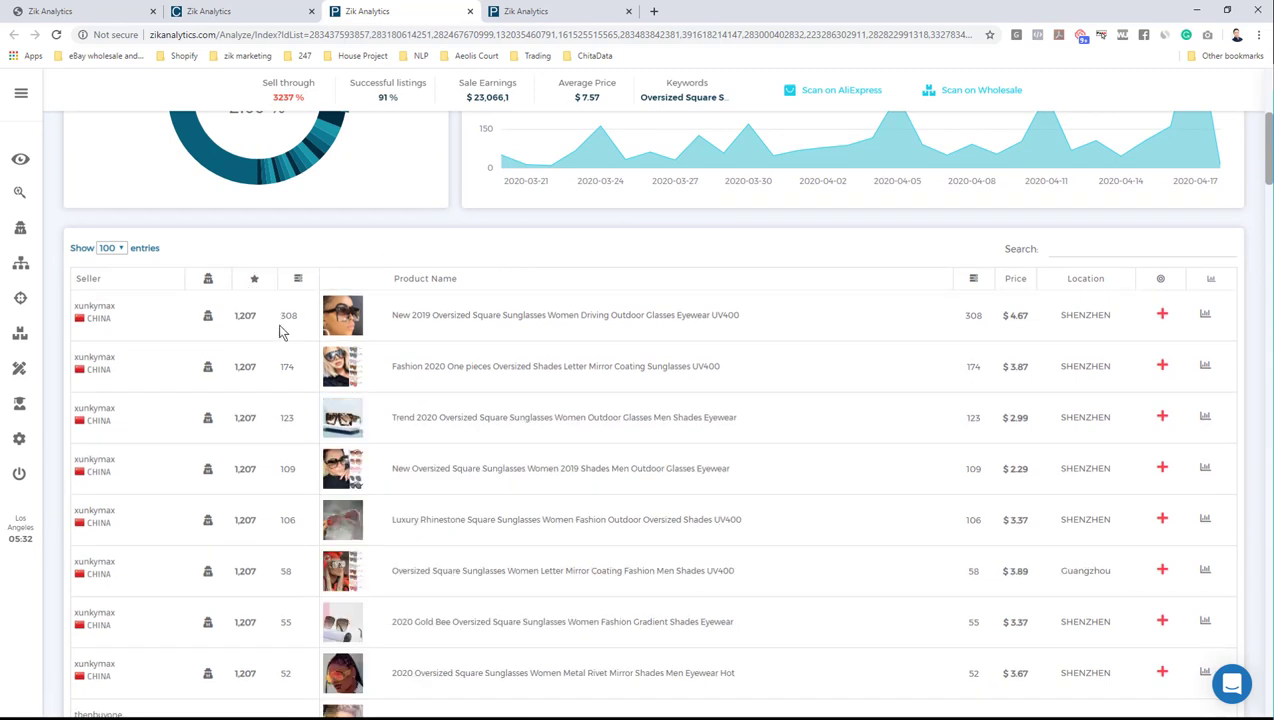
left_click(256, 280)
left_click(256, 280)
scroll(420, 285, "down", 5)
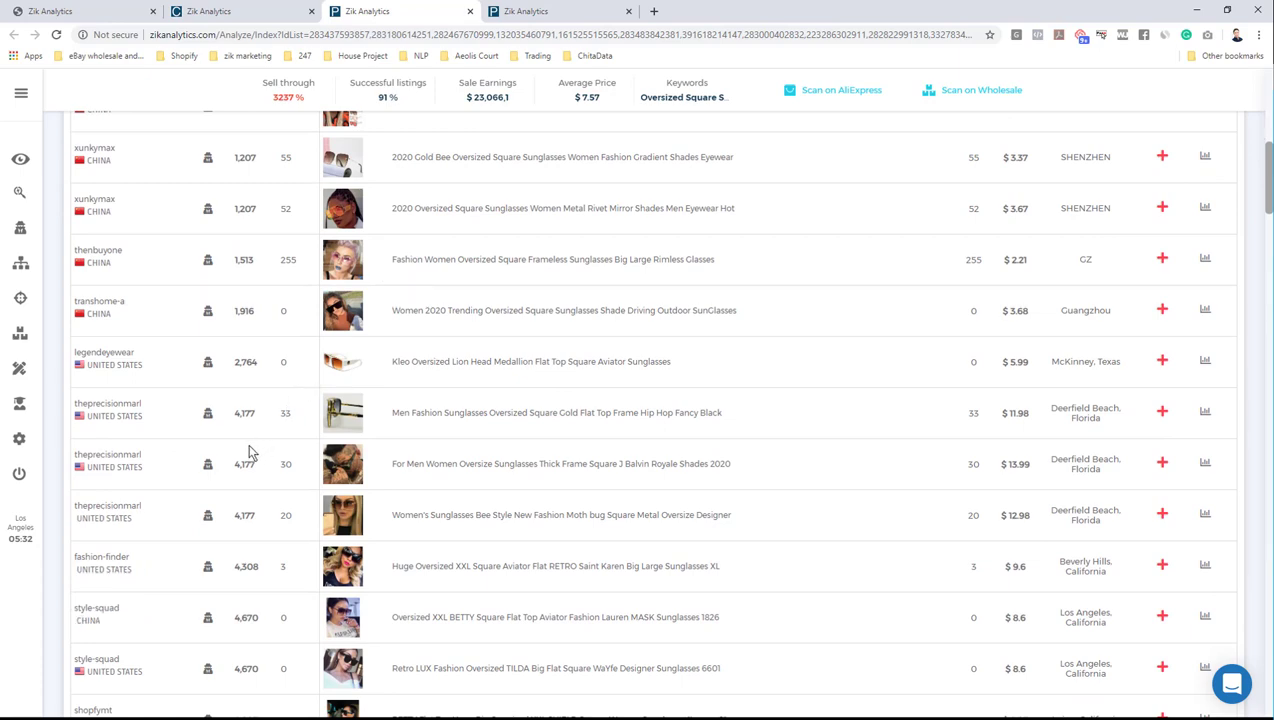
scroll(250, 450, "down", 1)
scroll(250, 453, "down", 3)
scroll(247, 449, "up", 3)
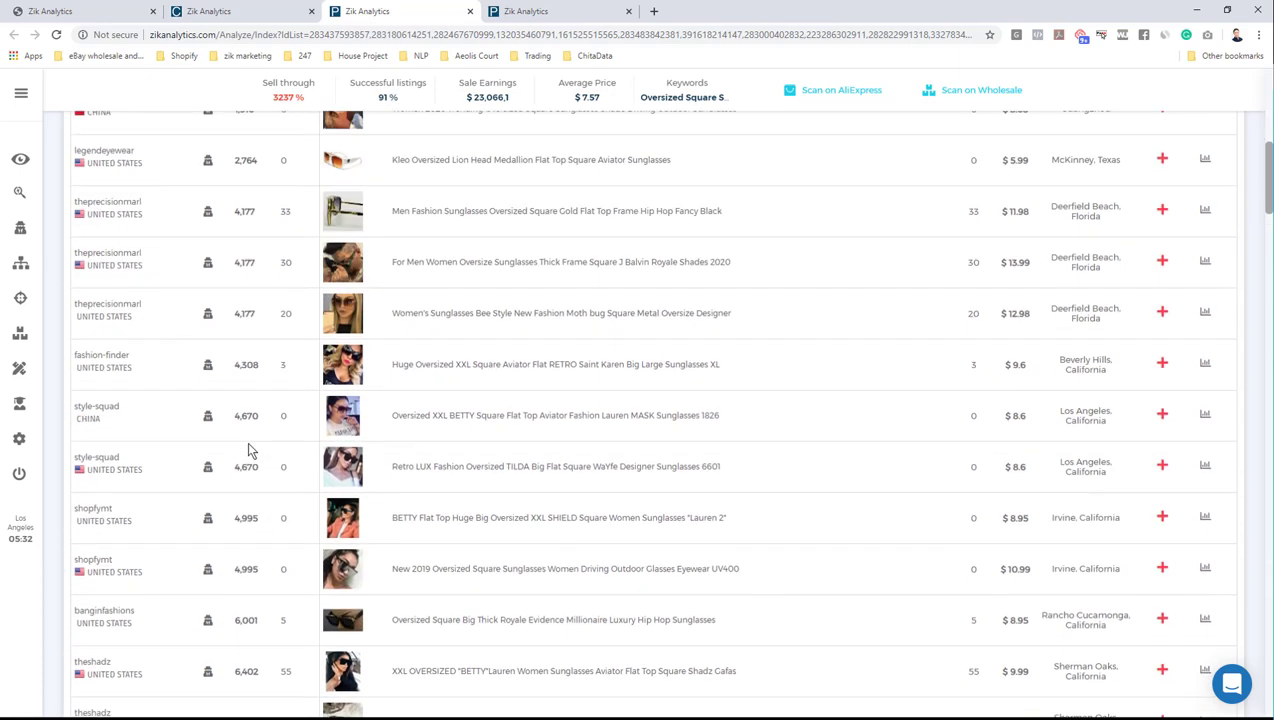
scroll(250, 450, "up", 2)
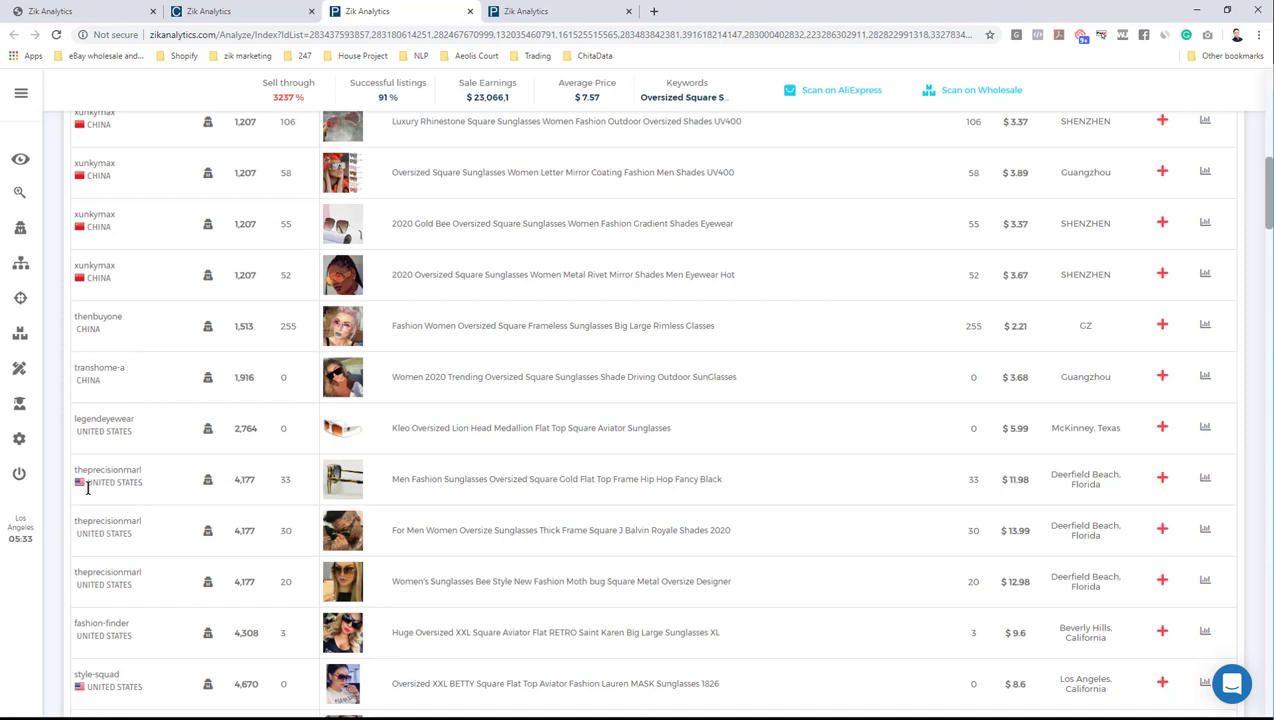
scroll(86, 500, "down", 1)
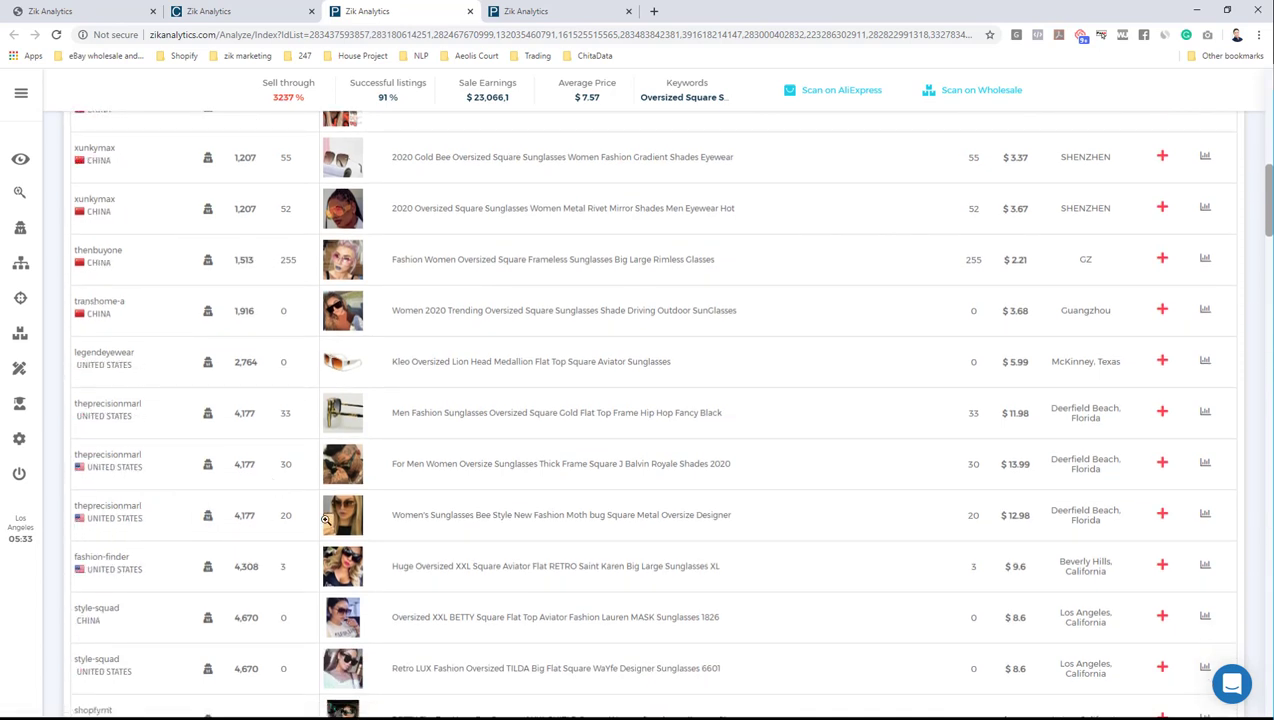
Check the Bee Style women's sunglasses listing and scan the "Oversized Square Sunglasses" keyword on AliExpress for matching suppliers
mouse_move(343, 514)
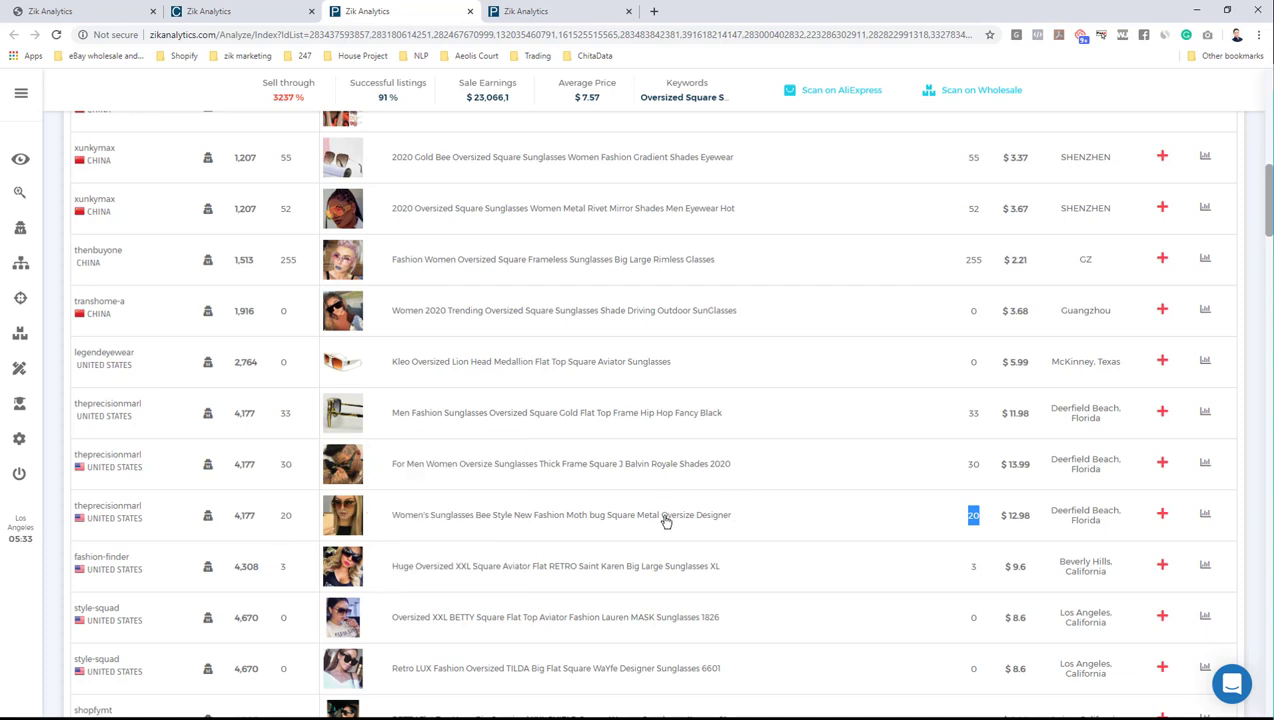
left_click_drag(764, 528, 404, 530)
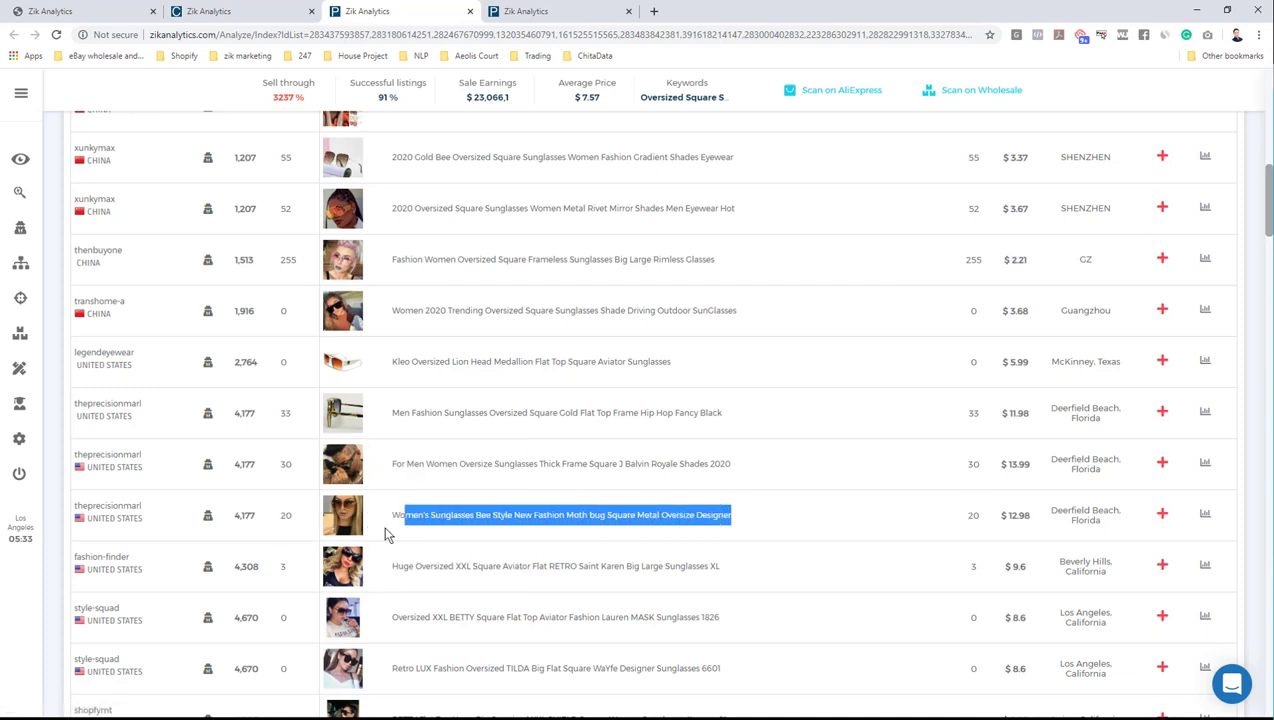
left_click(816, 90)
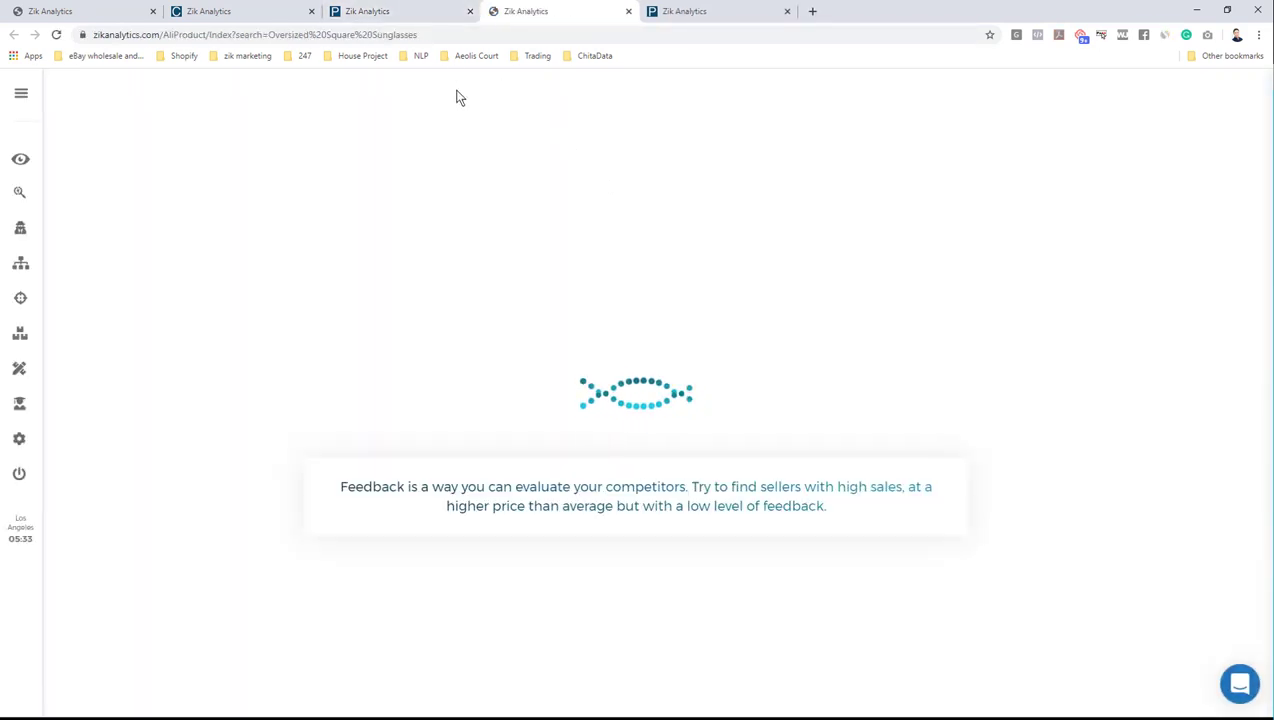
left_click(433, 11)
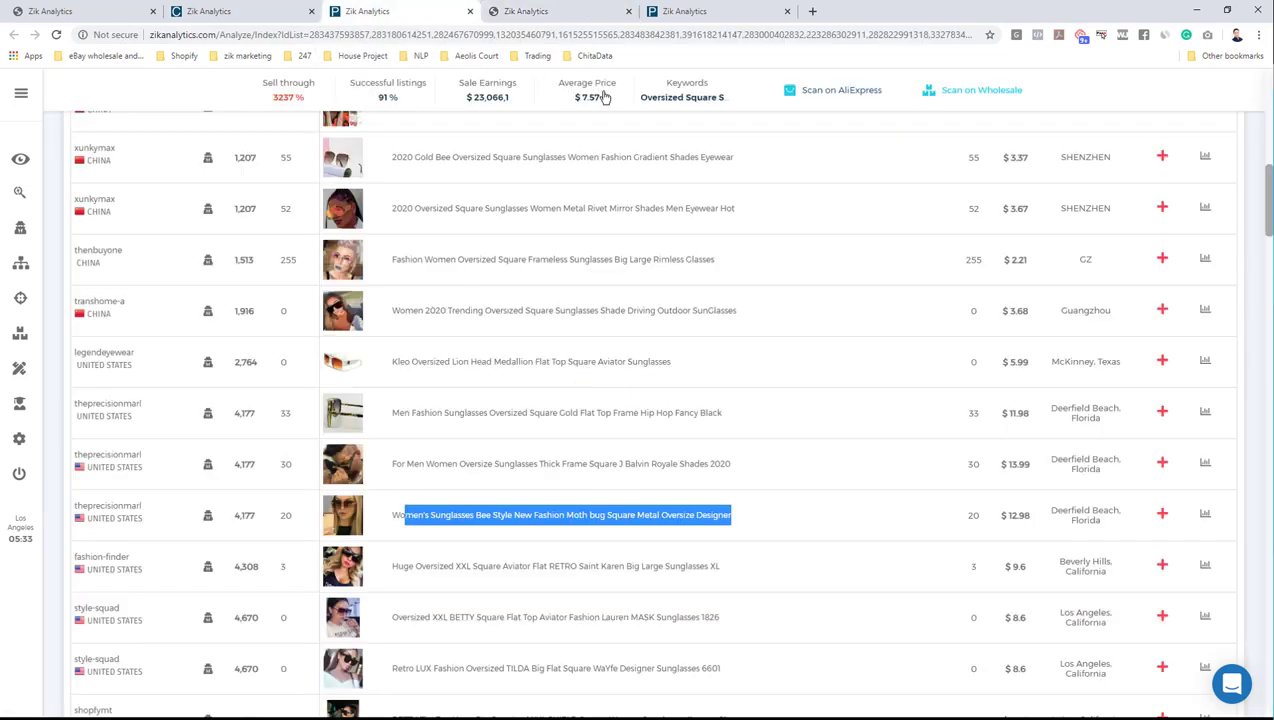
left_click(557, 10)
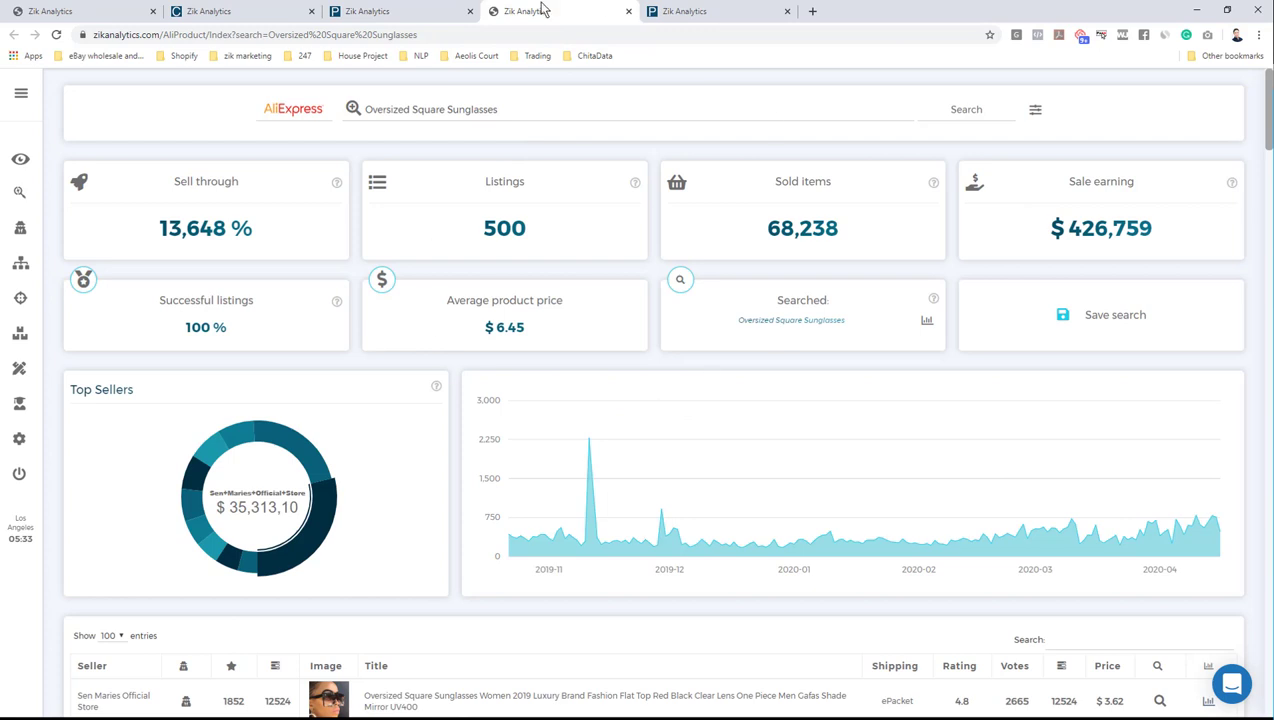
Open the Retro Square Bee Sunglasses listing on AliExpress and preview its black gray and gold tea lens colors
scroll(371, 162, "down", 3)
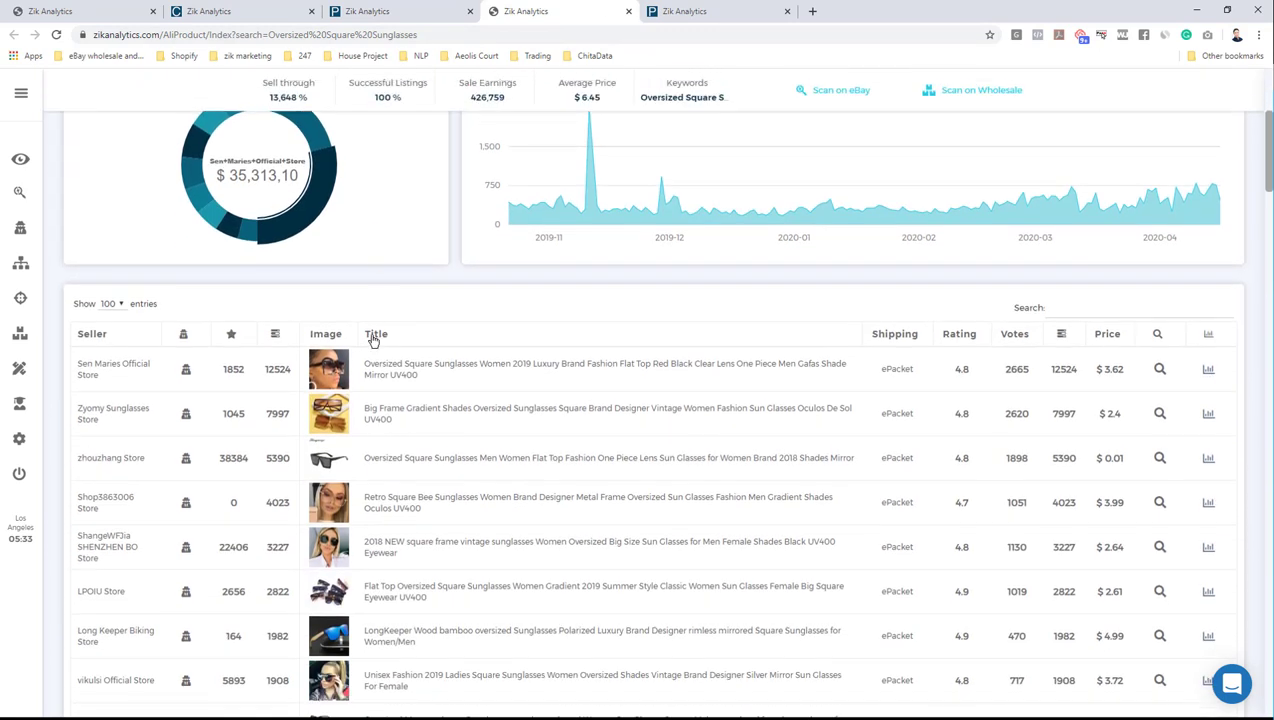
mouse_move(337, 501)
left_click(561, 501)
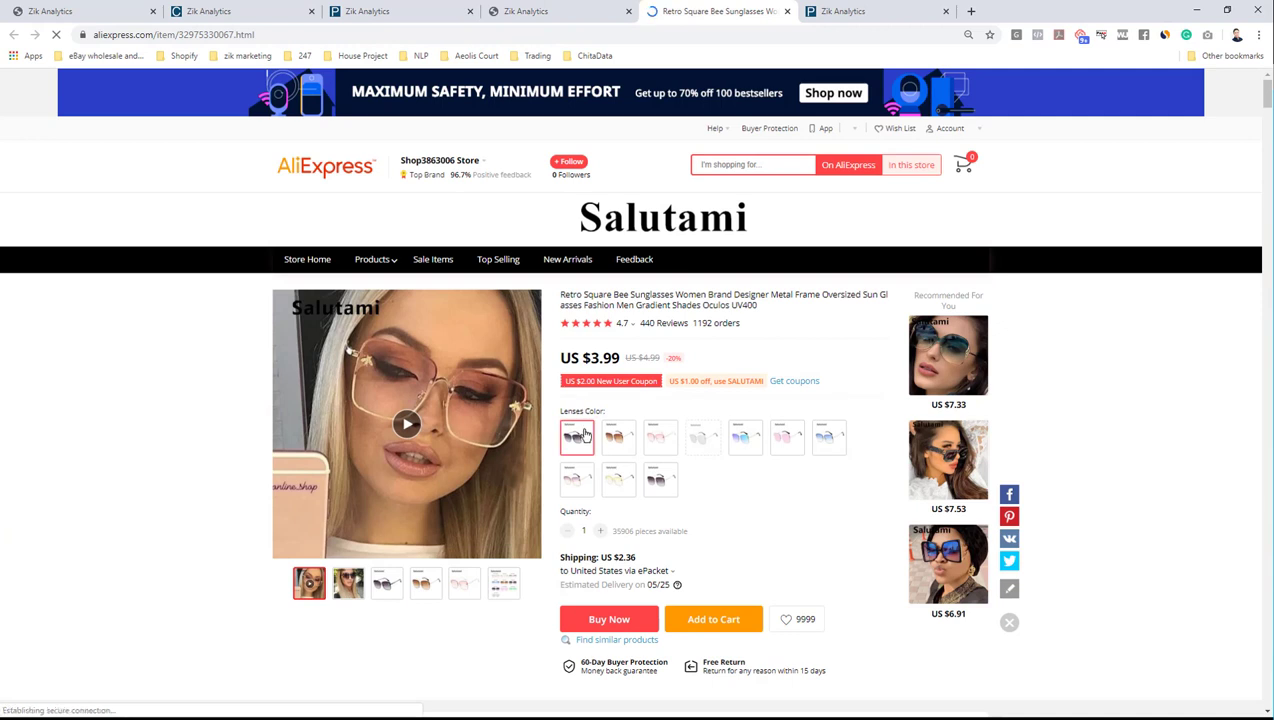
left_click(585, 435)
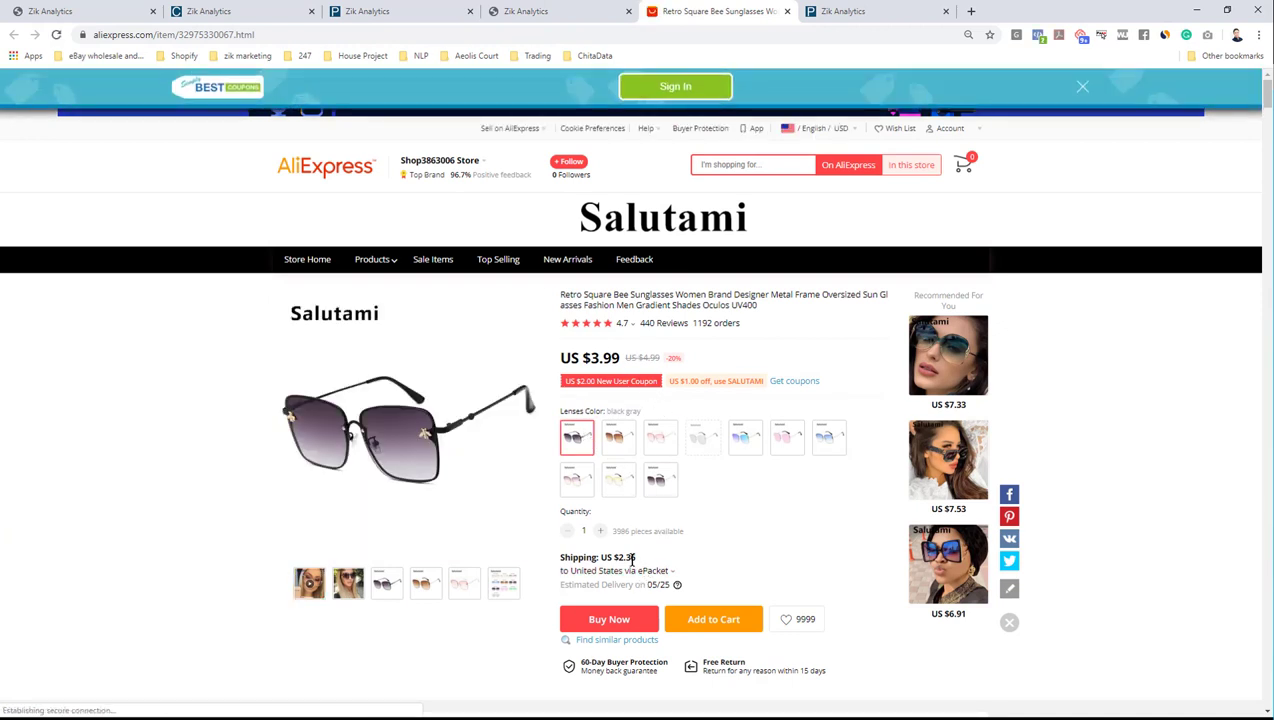
left_click(617, 440)
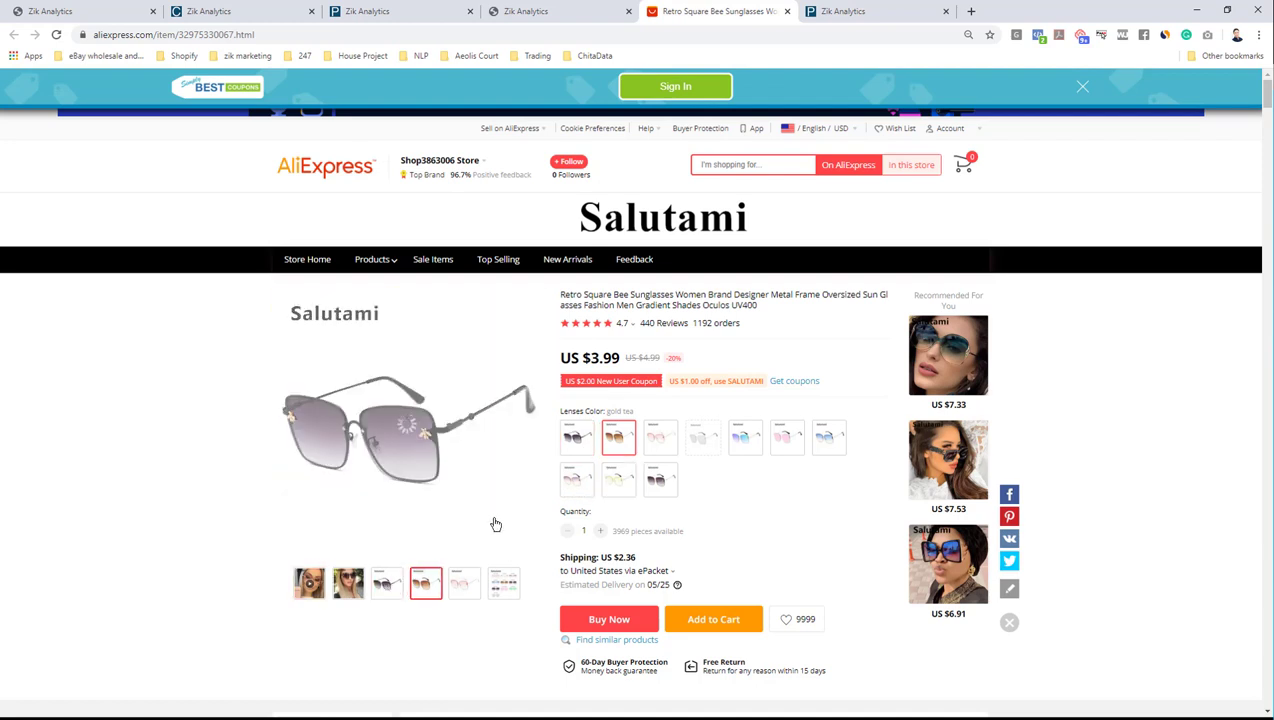
Open the Bee Style women's sunglasses listing on eBay and compare its photos with the Retro Square Bee Sunglasses listing on AliExpress
mouse_move(358, 588)
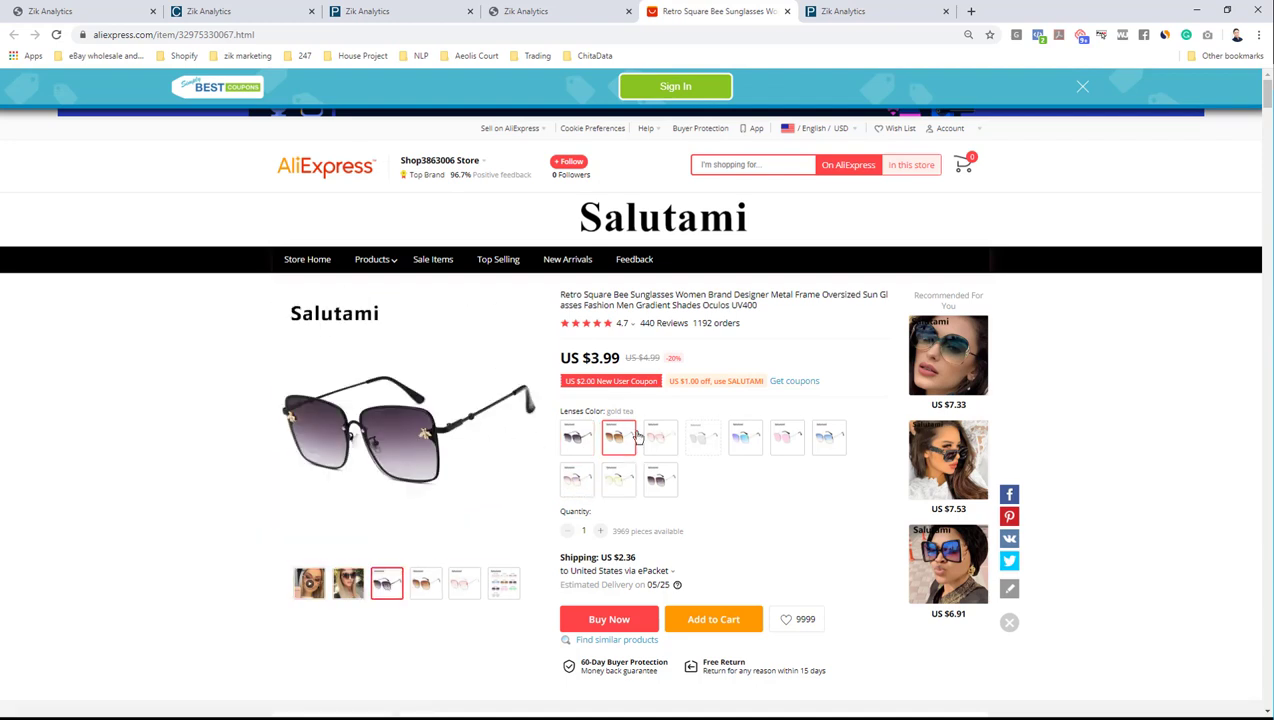
left_click(522, 6)
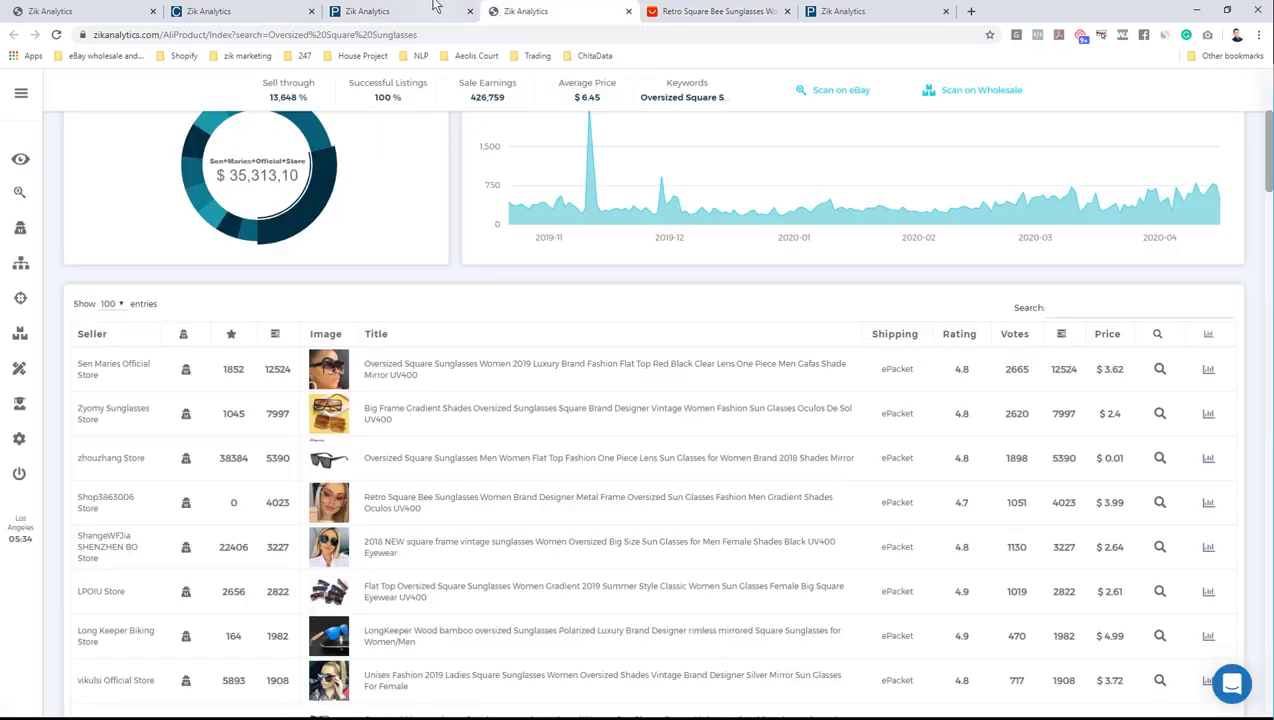
left_click(435, 6)
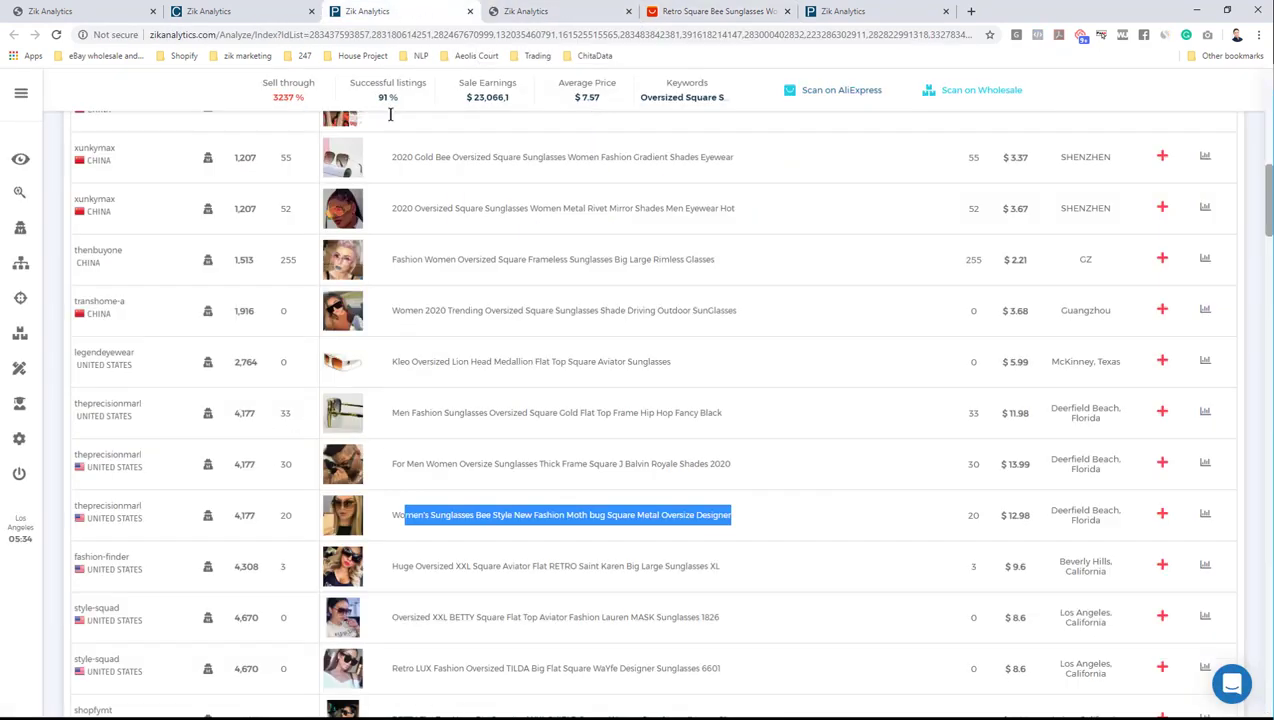
left_click(622, 516)
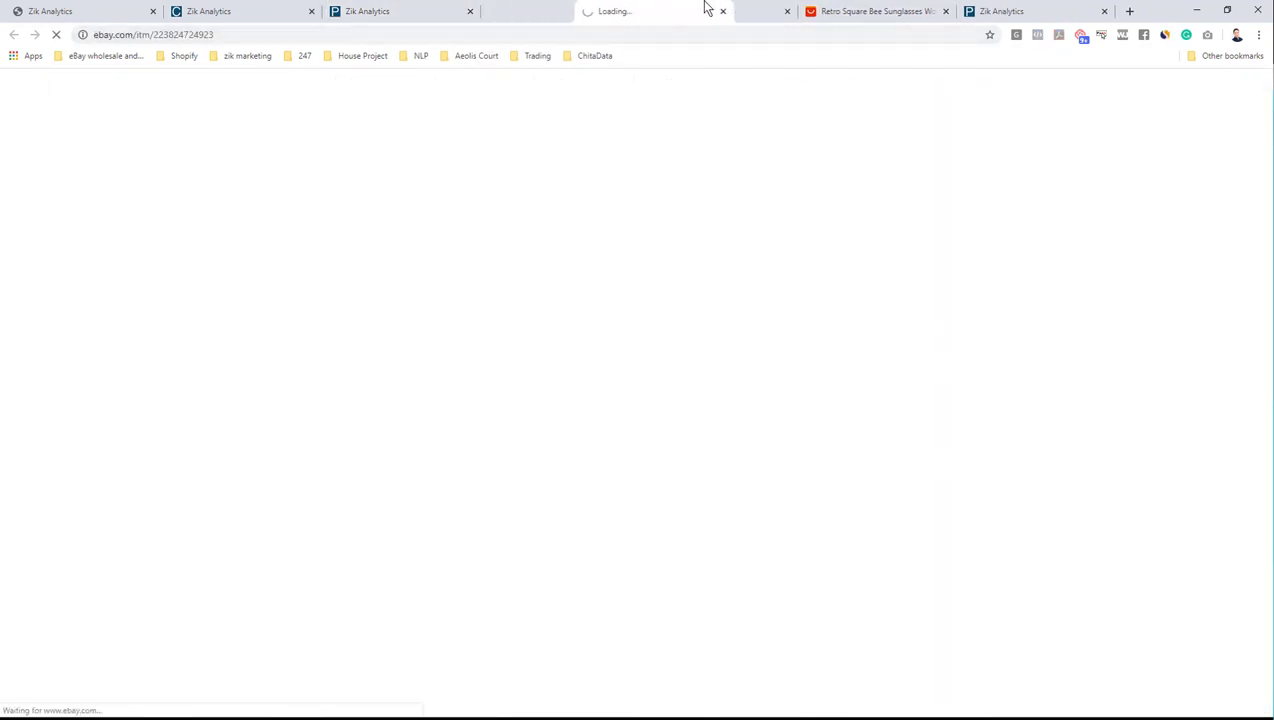
scroll(638, 188, "down", 2)
scroll(619, 320, "down", 3)
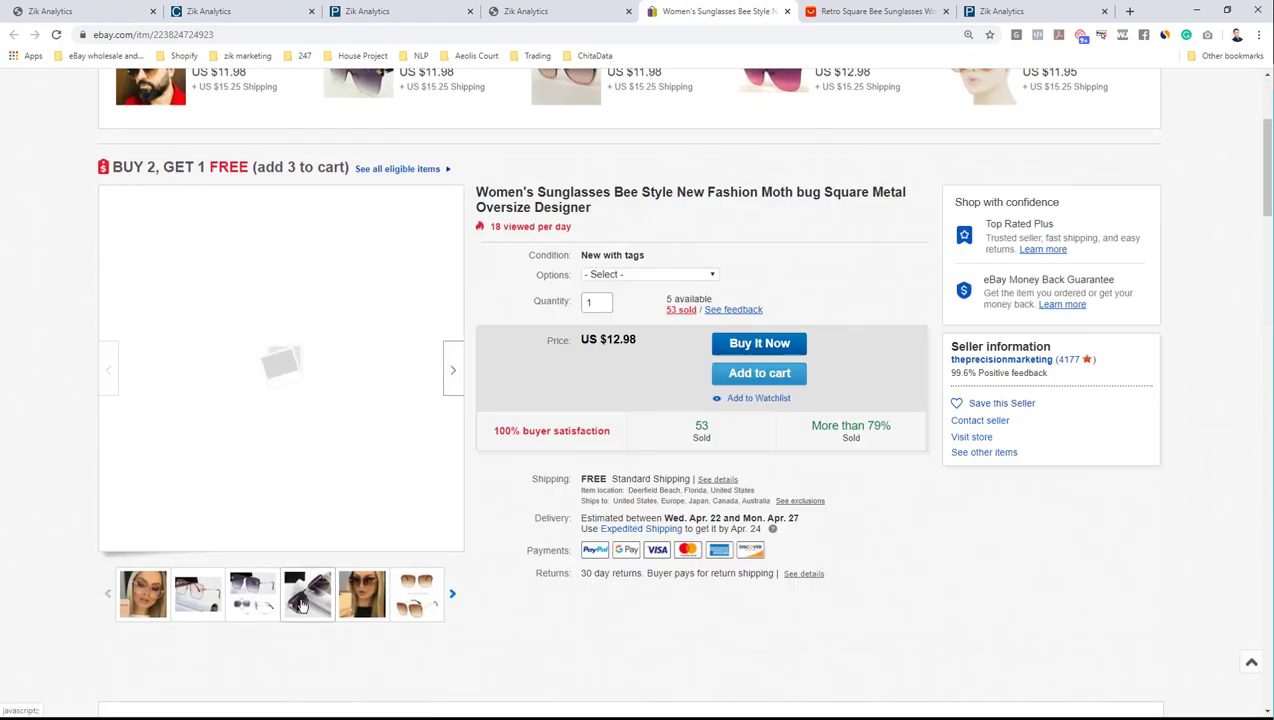
left_click(857, 10)
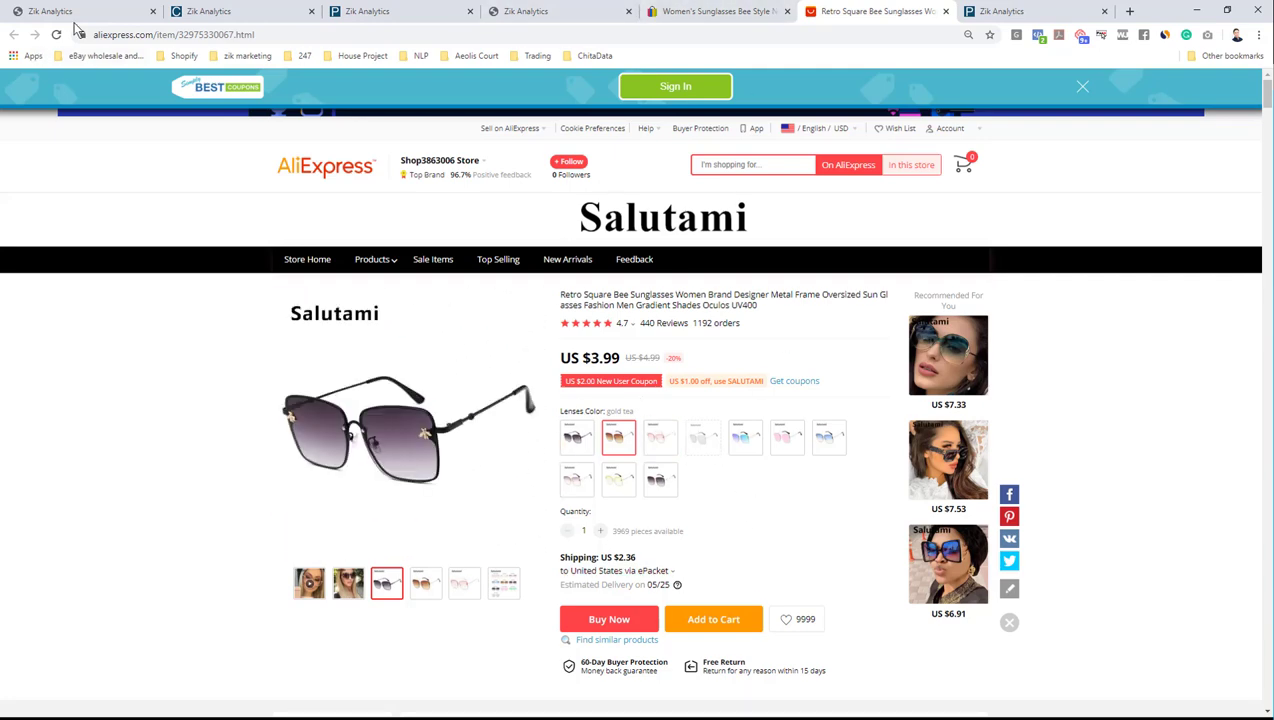
left_click(730, 10)
Open the MOLNIYA oversized square sunglasses listing from the AliExpress scan results and preview its third lens color
left_click(592, 11)
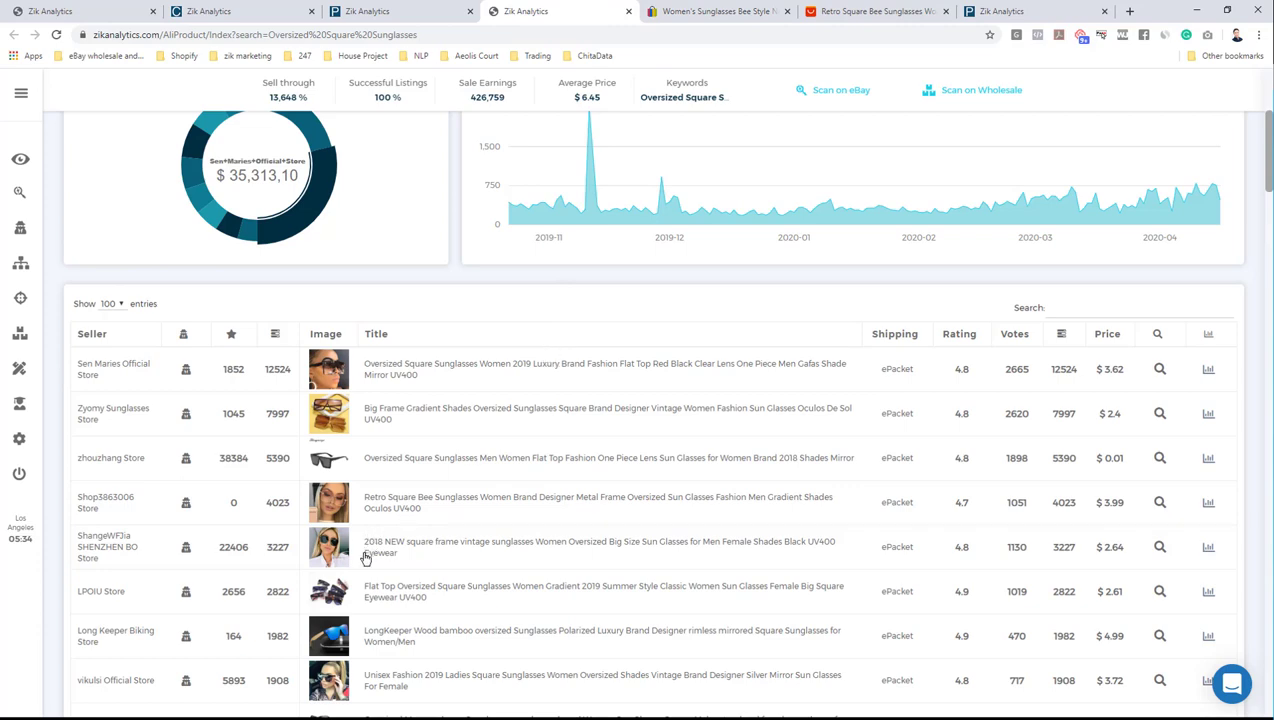
scroll(365, 558, "down", 2)
scroll(322, 555, "down", 1)
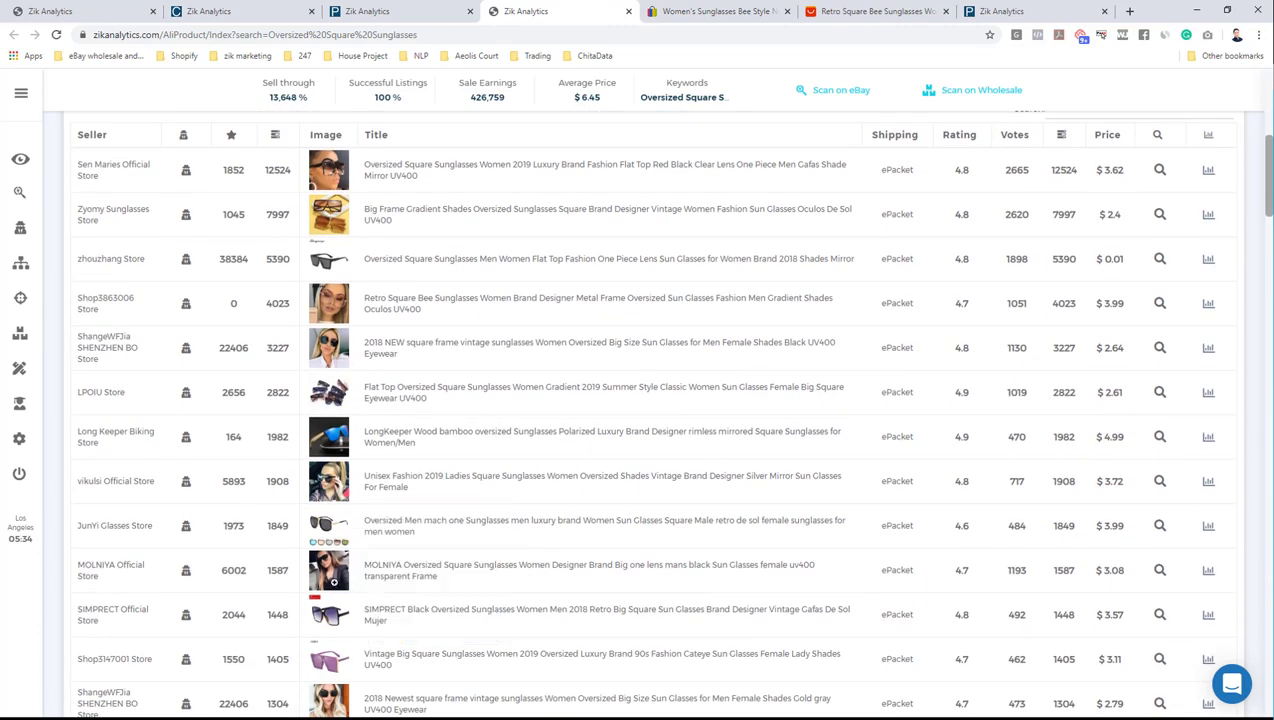
left_click(620, 568)
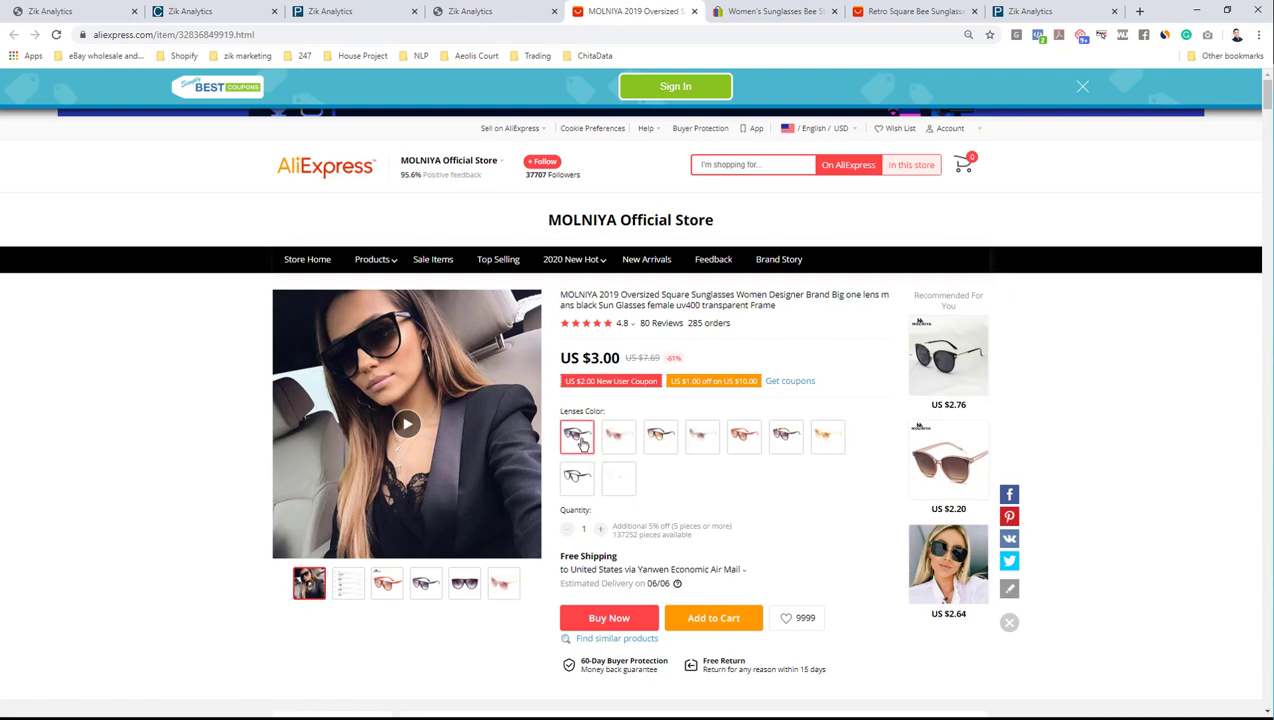
left_click(664, 434)
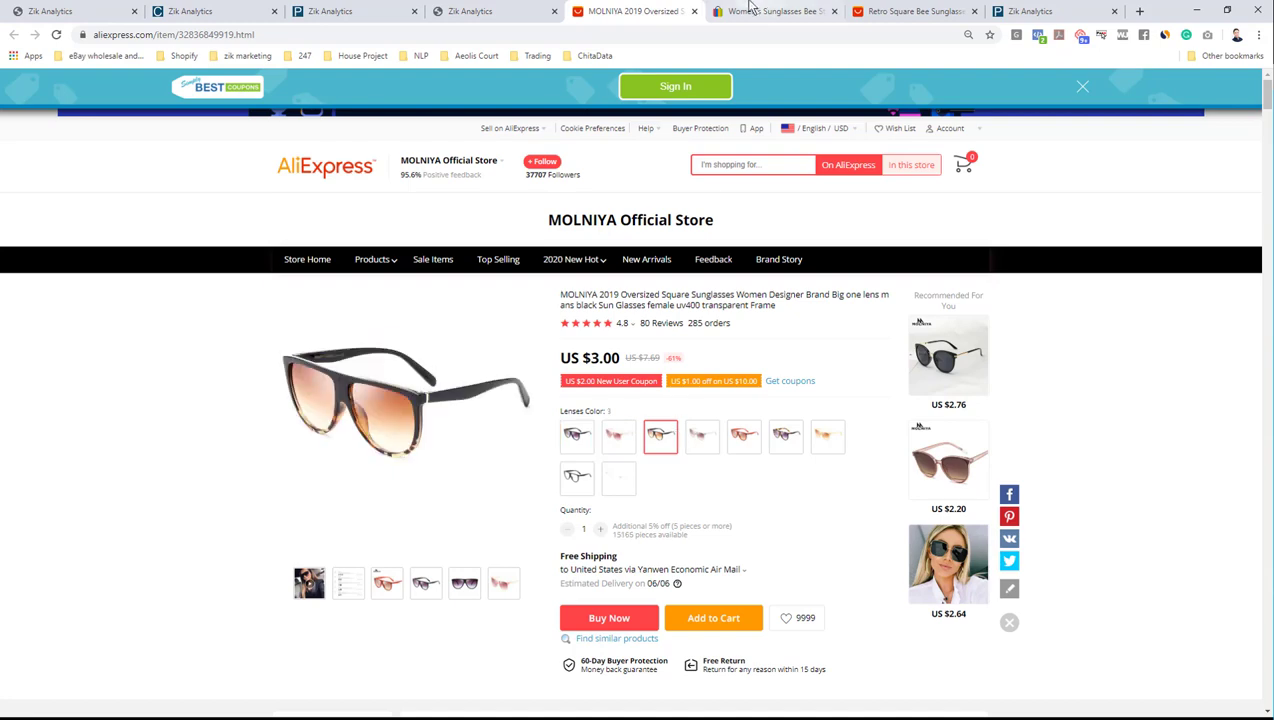
Return to the Bee Style eBay listing and highlight its full product title for review
left_click(748, 10)
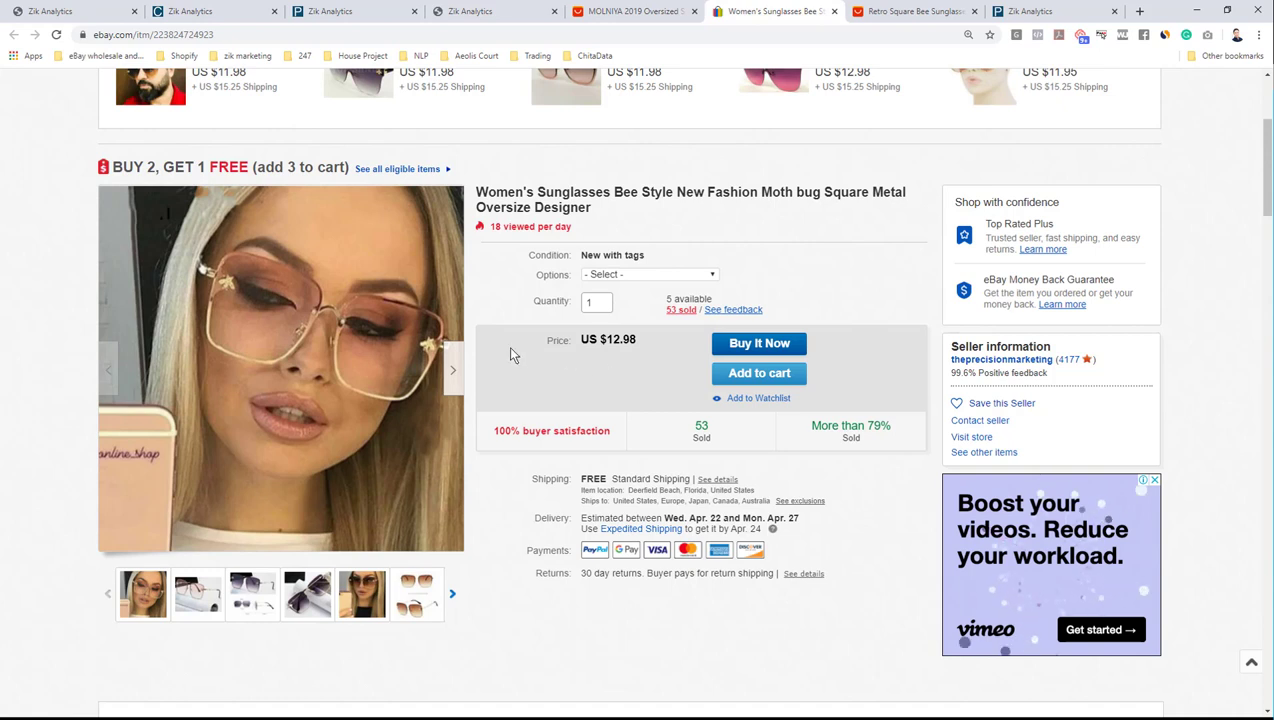
left_click_drag(477, 190, 620, 213)
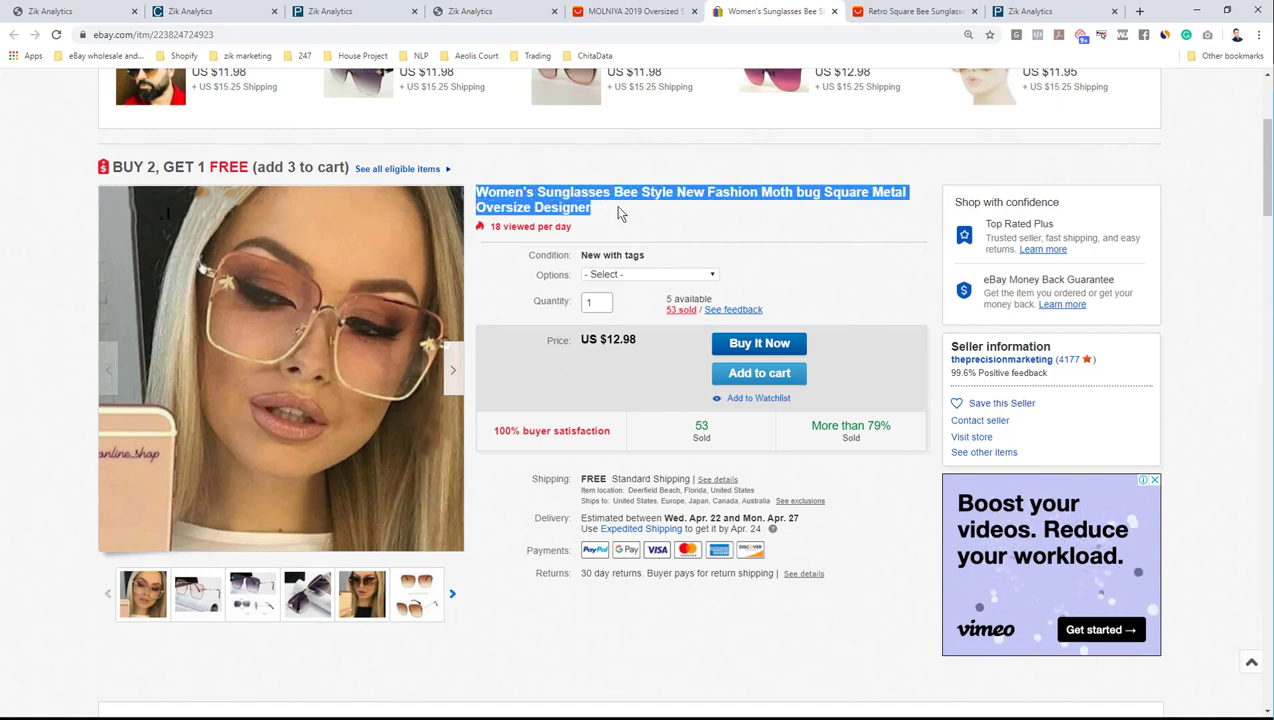
left_click(585, 178)
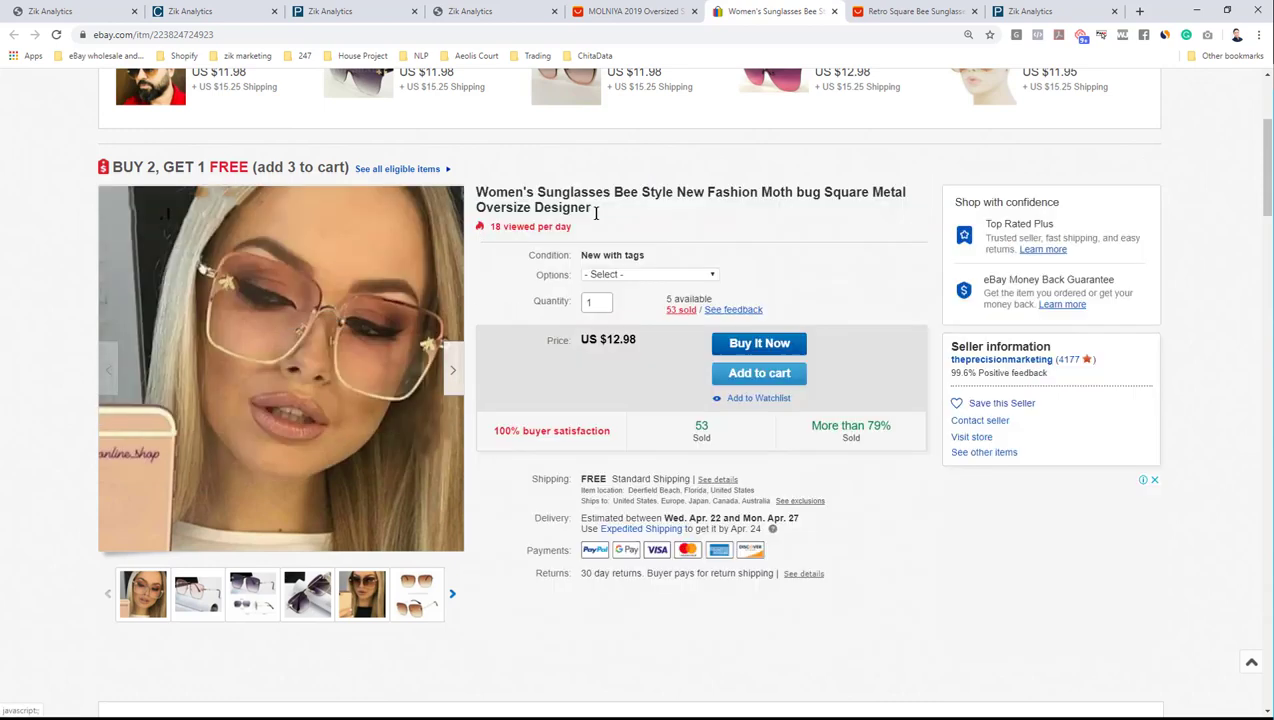
Open the ShangeWFJia gold gray square frame vintage sunglasses listing from the AliExpress results and preview its gold tea and gold red blue lenses
left_click(470, 11)
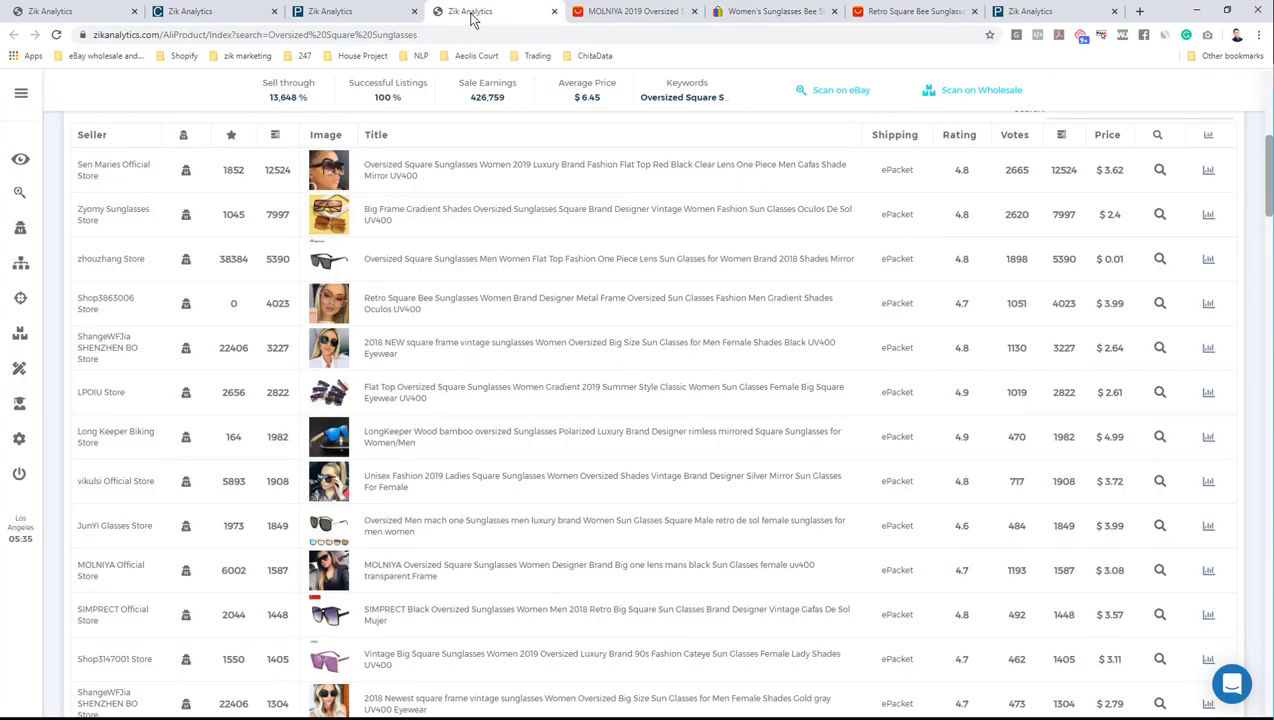
scroll(421, 400, "down", 5)
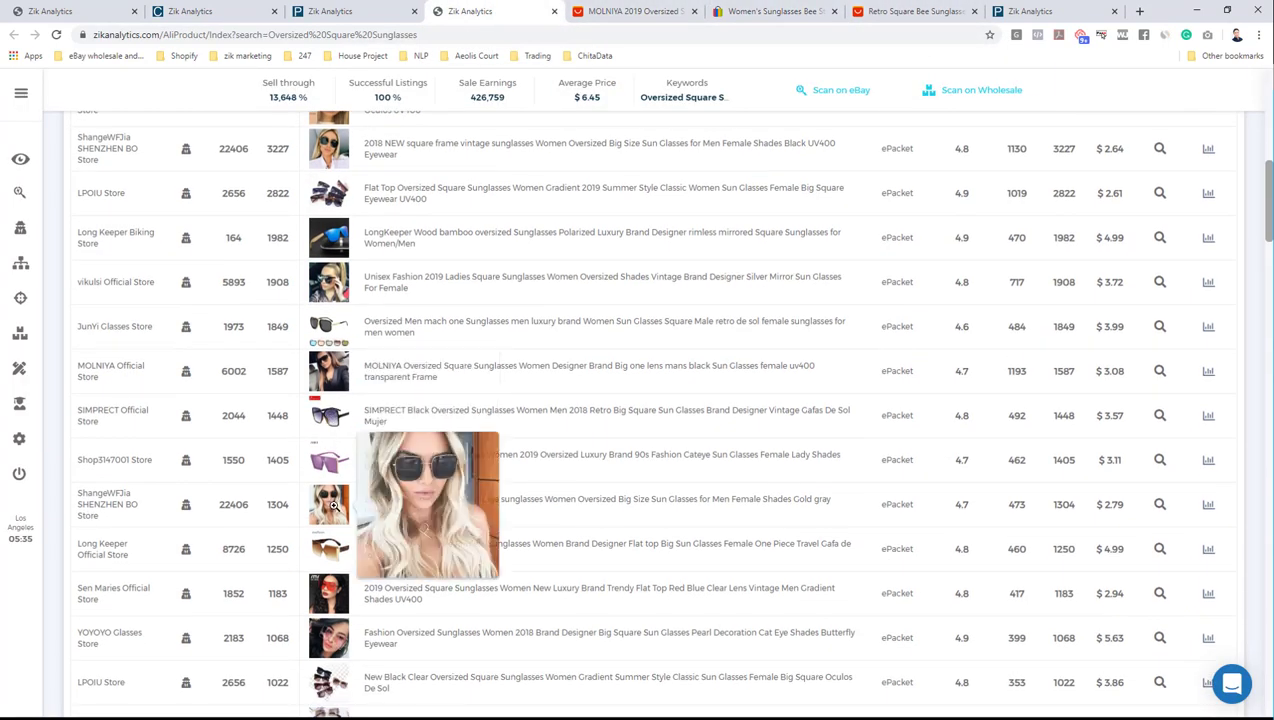
left_click(572, 500)
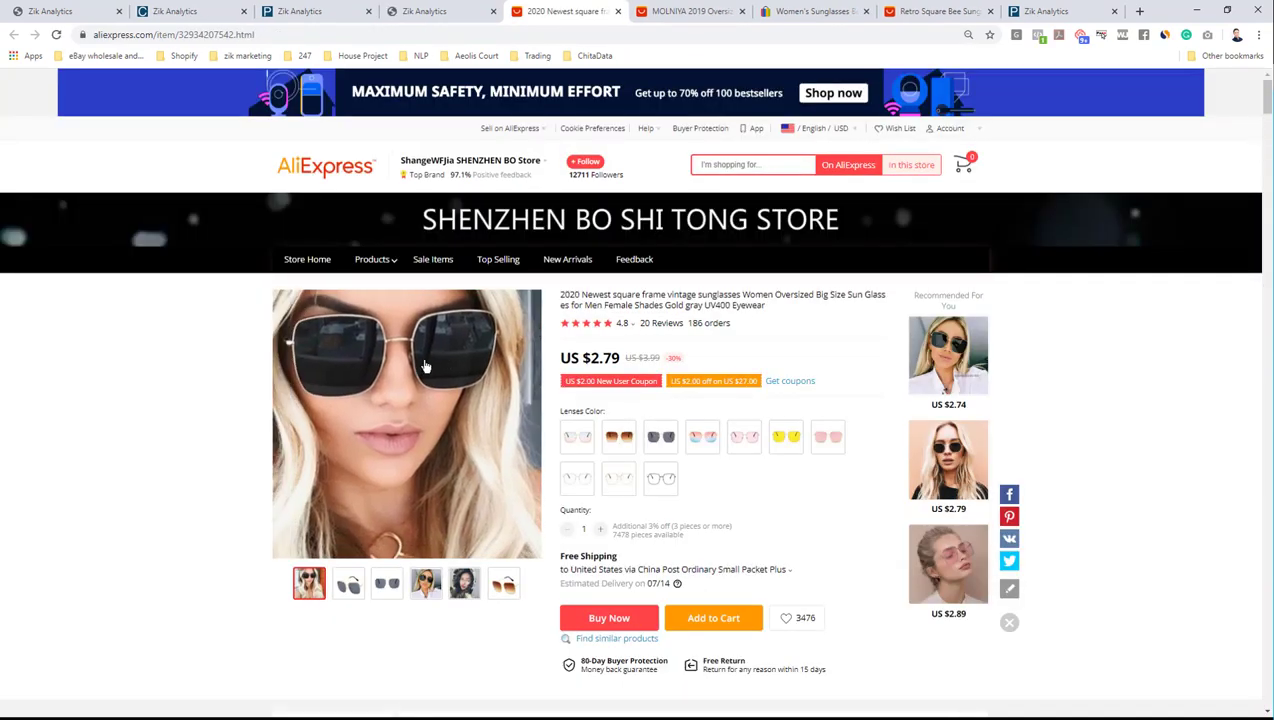
left_click(619, 447)
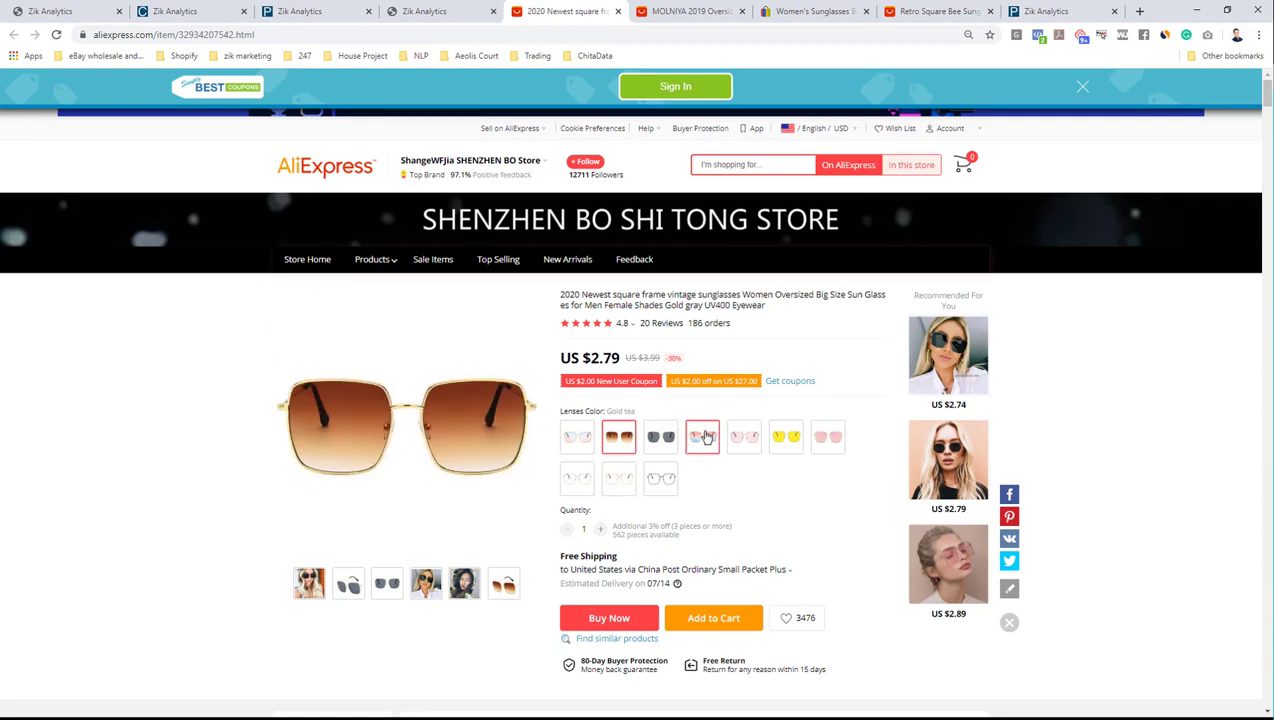
left_click(702, 441)
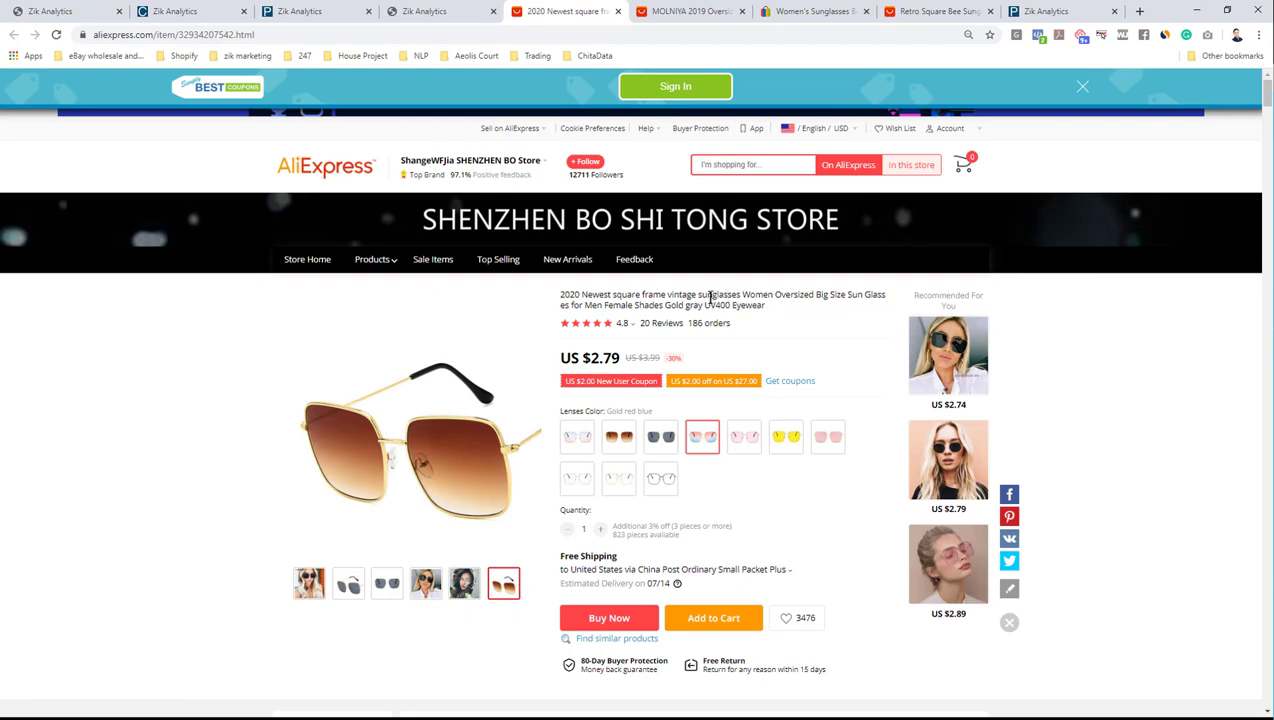
Place the Bee Style eBay listing's tab directly before the AliExpress product tabs and compare it with the ShangeWFJia sunglasses
left_click(462, 10)
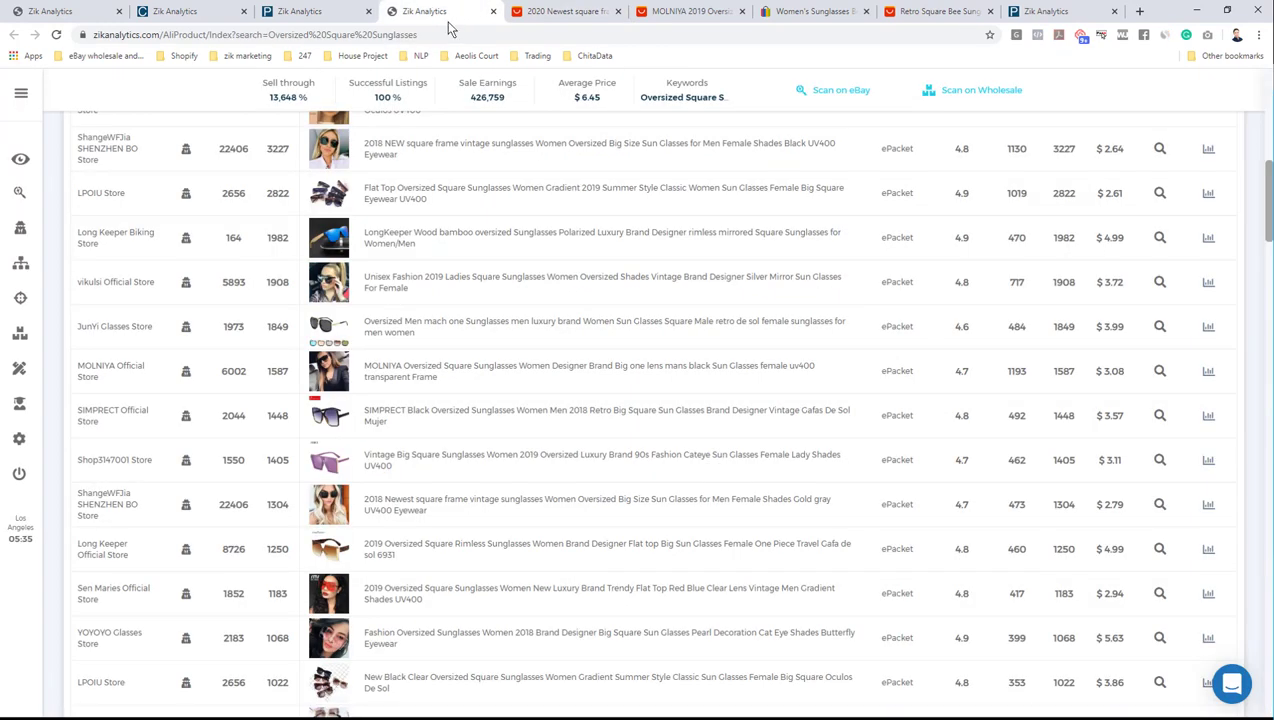
left_click(604, 10)
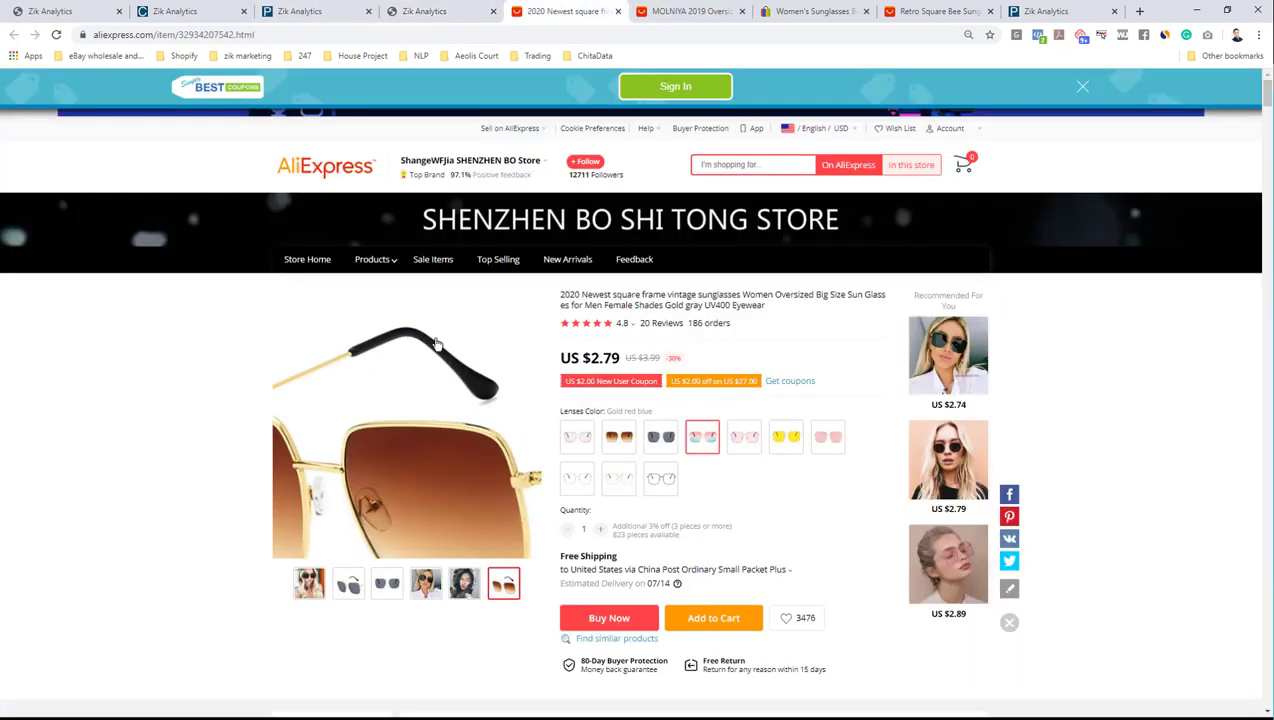
left_click_drag(790, 10, 565, 11)
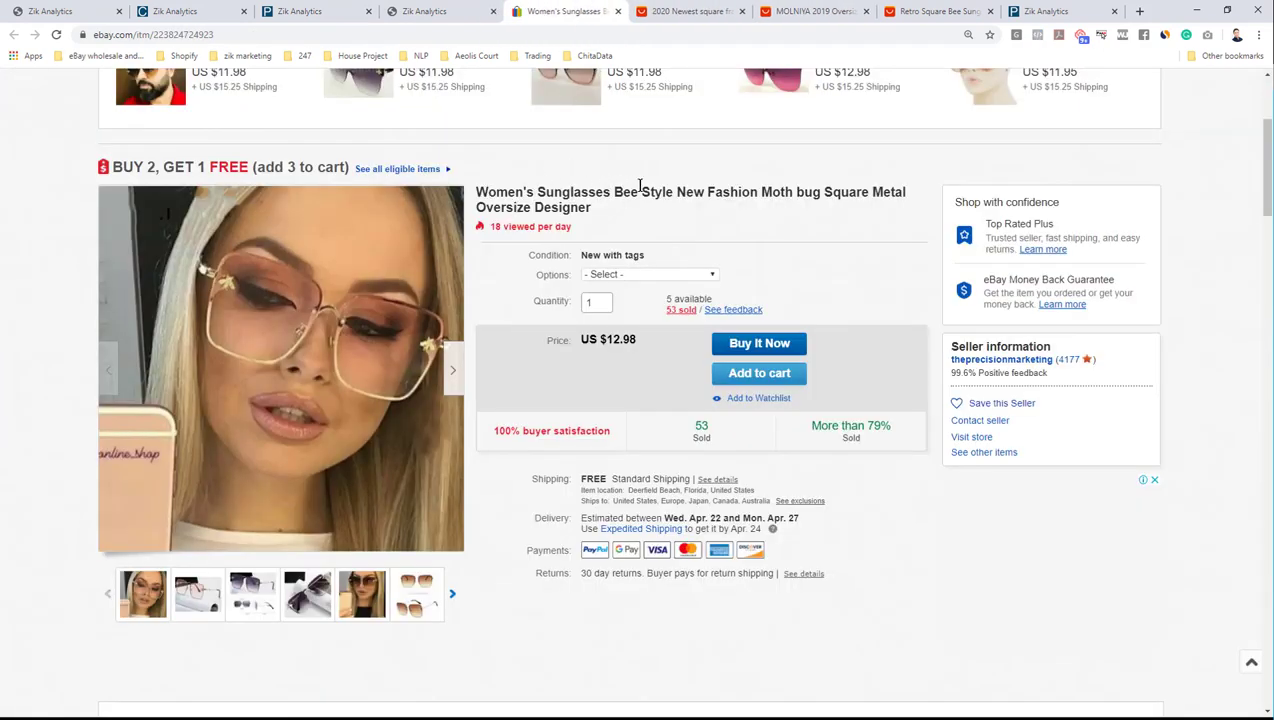
key("ctrl+Tab")
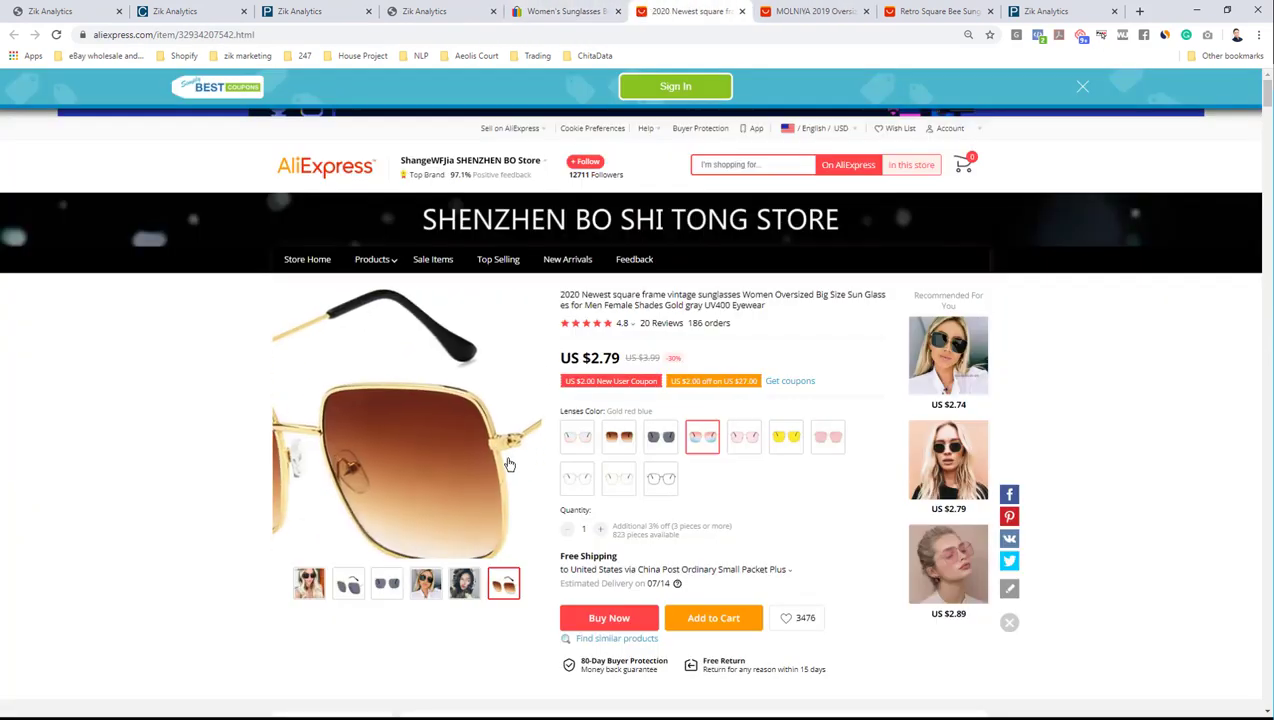
Compare the Bee Style eBay listing with the ShangeWFJia AliExpress listing and check the eBay selling price
left_click(538, 10)
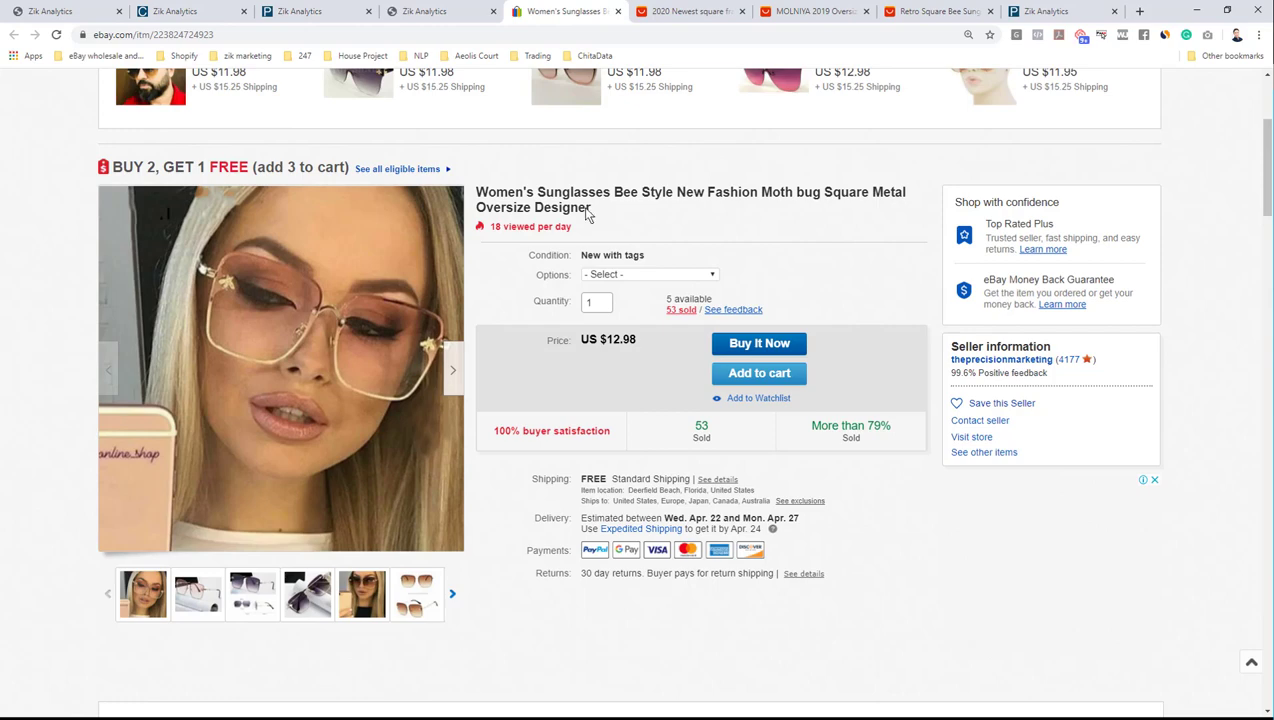
left_click(475, 8)
left_click(652, 11)
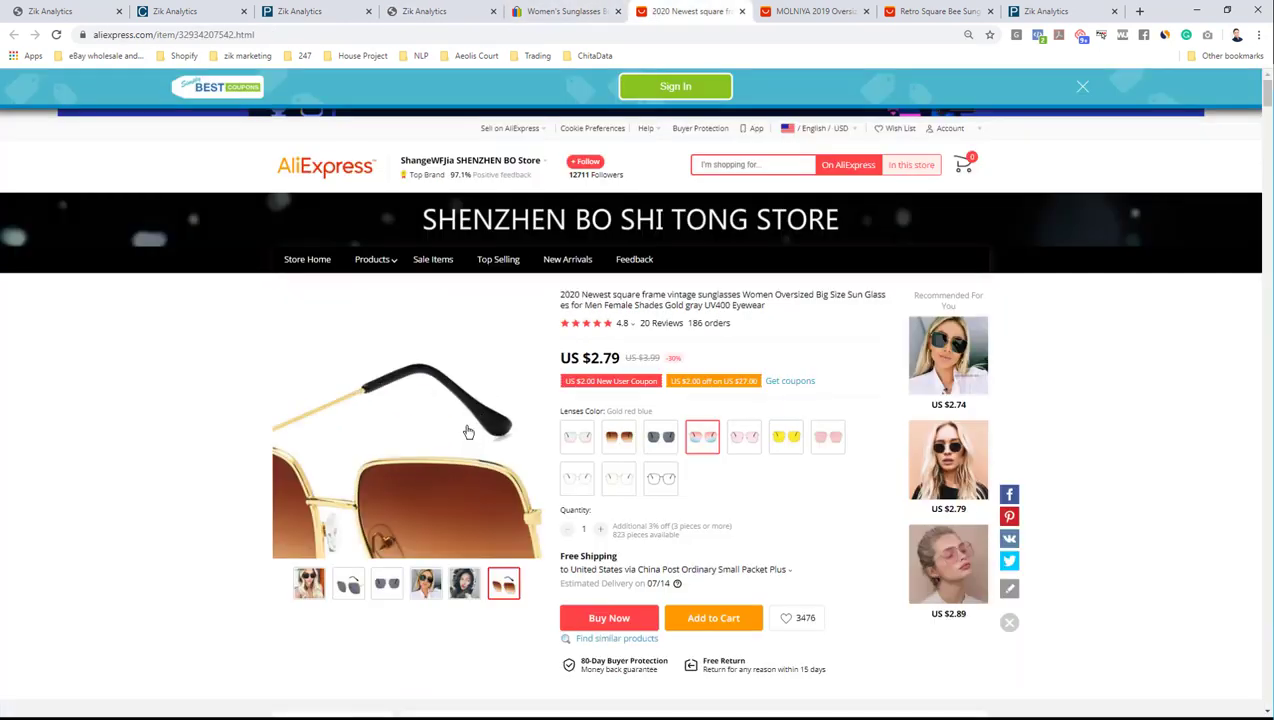
left_click(416, 9)
left_click(549, 9)
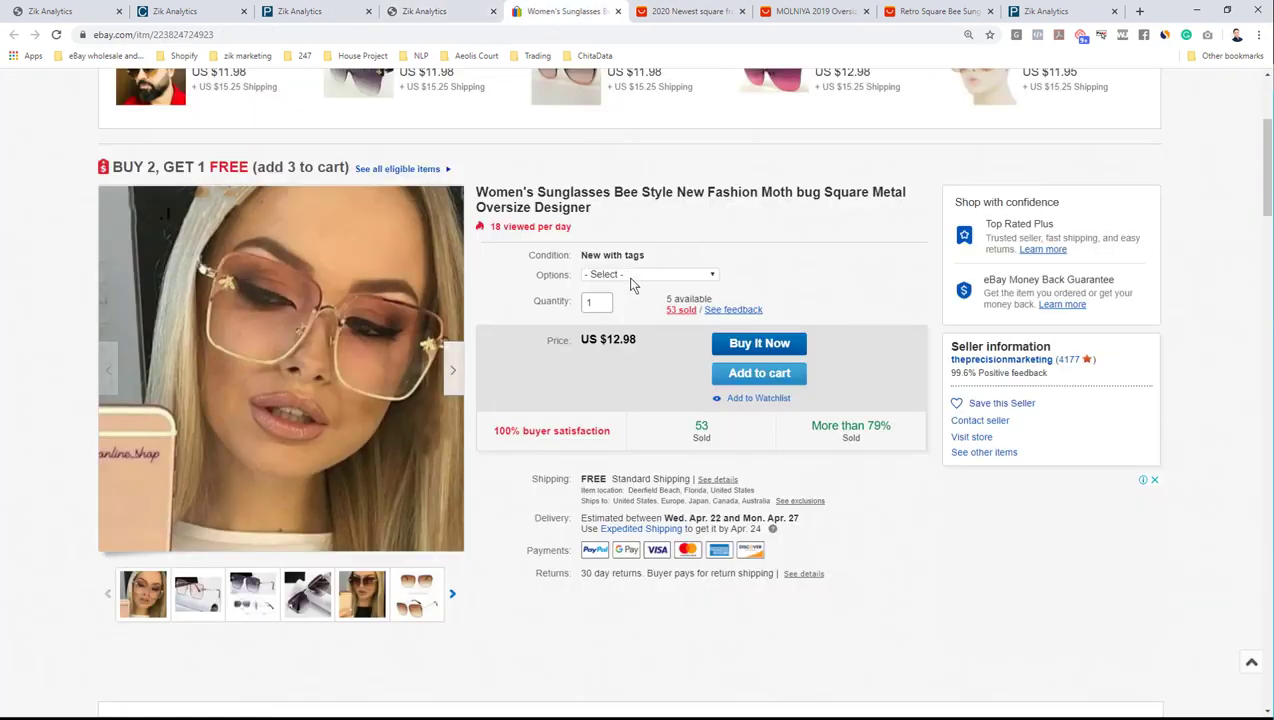
left_click_drag(600, 341, 638, 350)
left_click(633, 358)
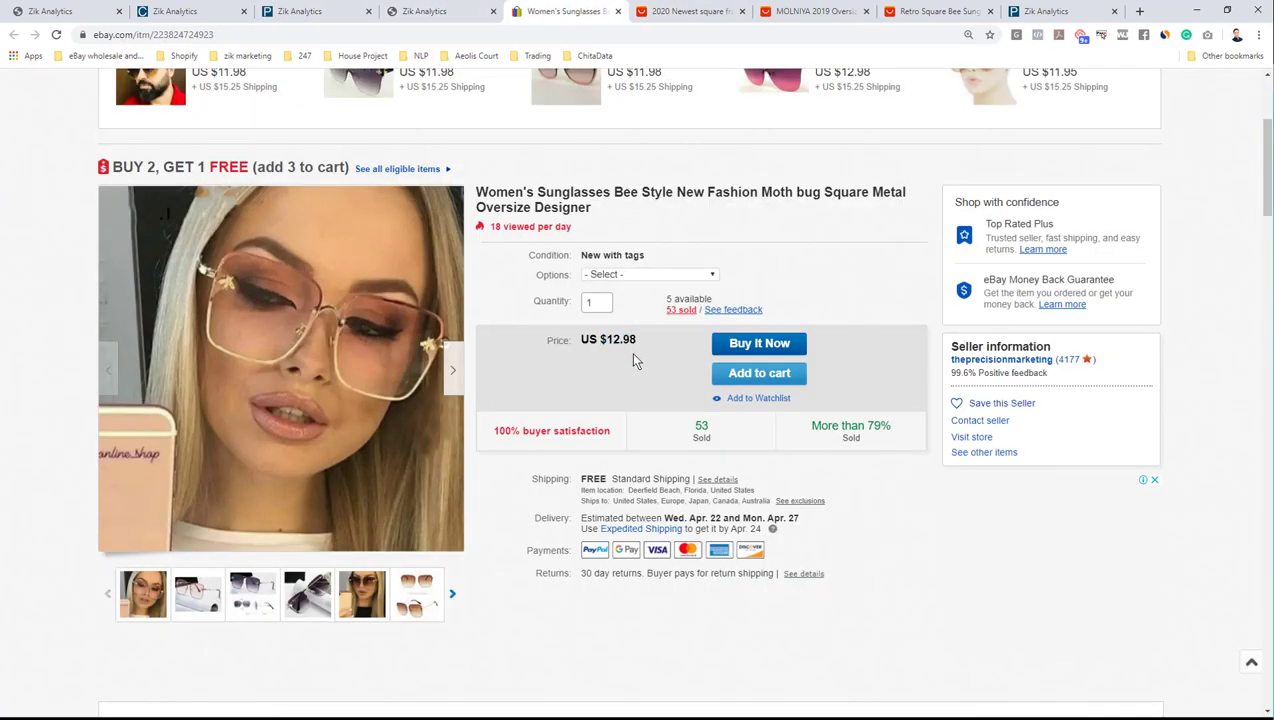
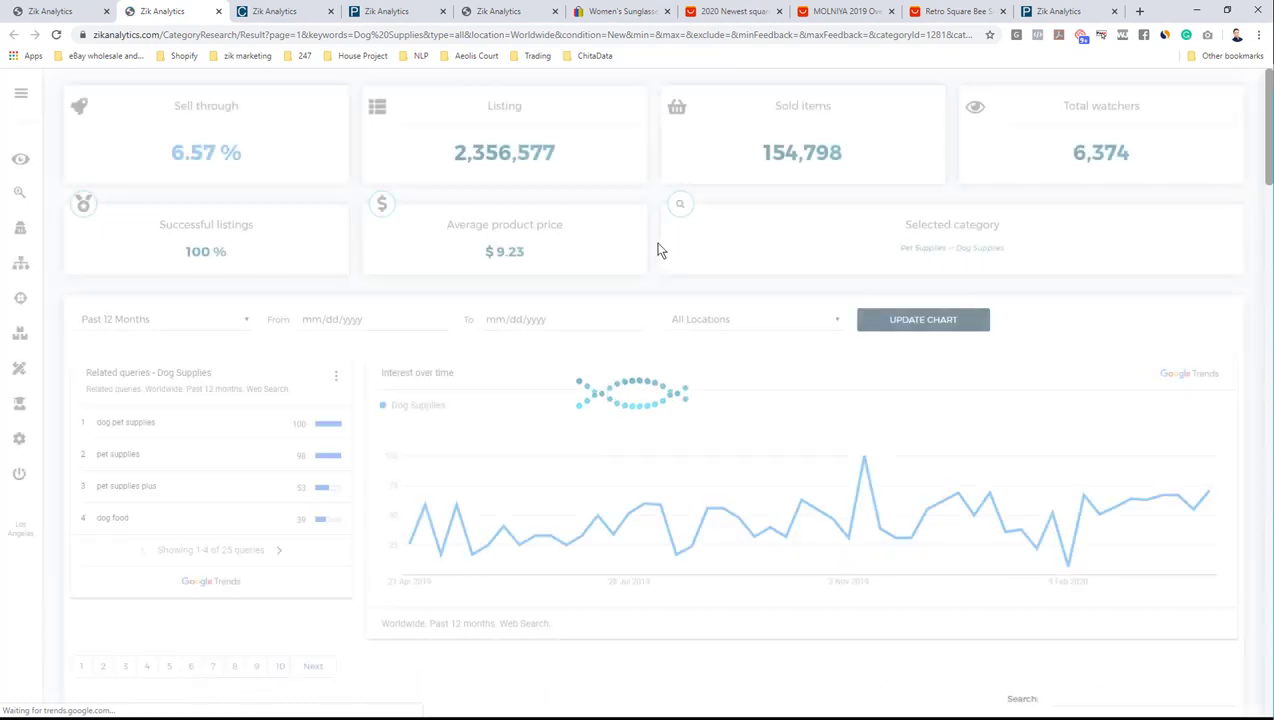
Review the best-selling products in the Dog Supplies category results, checking their images, sales and seller locations
scroll(664, 251, "down", 4)
scroll(664, 251, "down", 1)
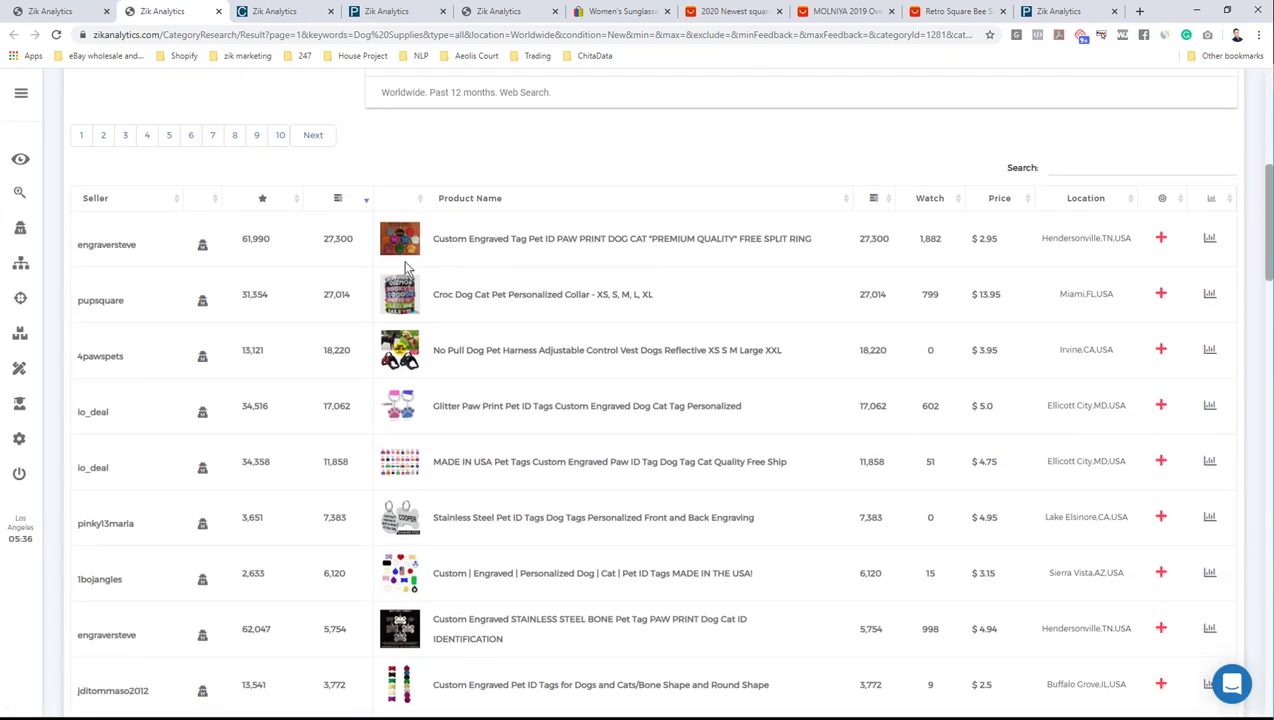
mouse_move(406, 344)
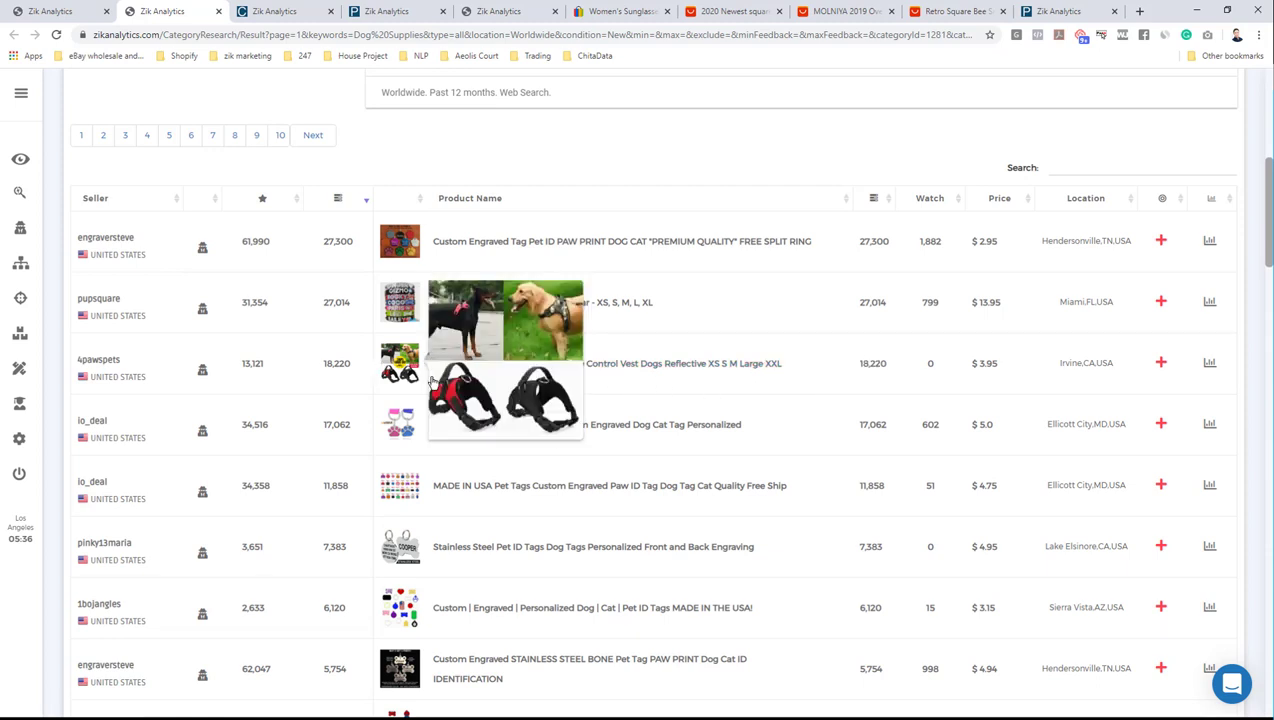
mouse_move(410, 430)
scroll(873, 412, "down", 2)
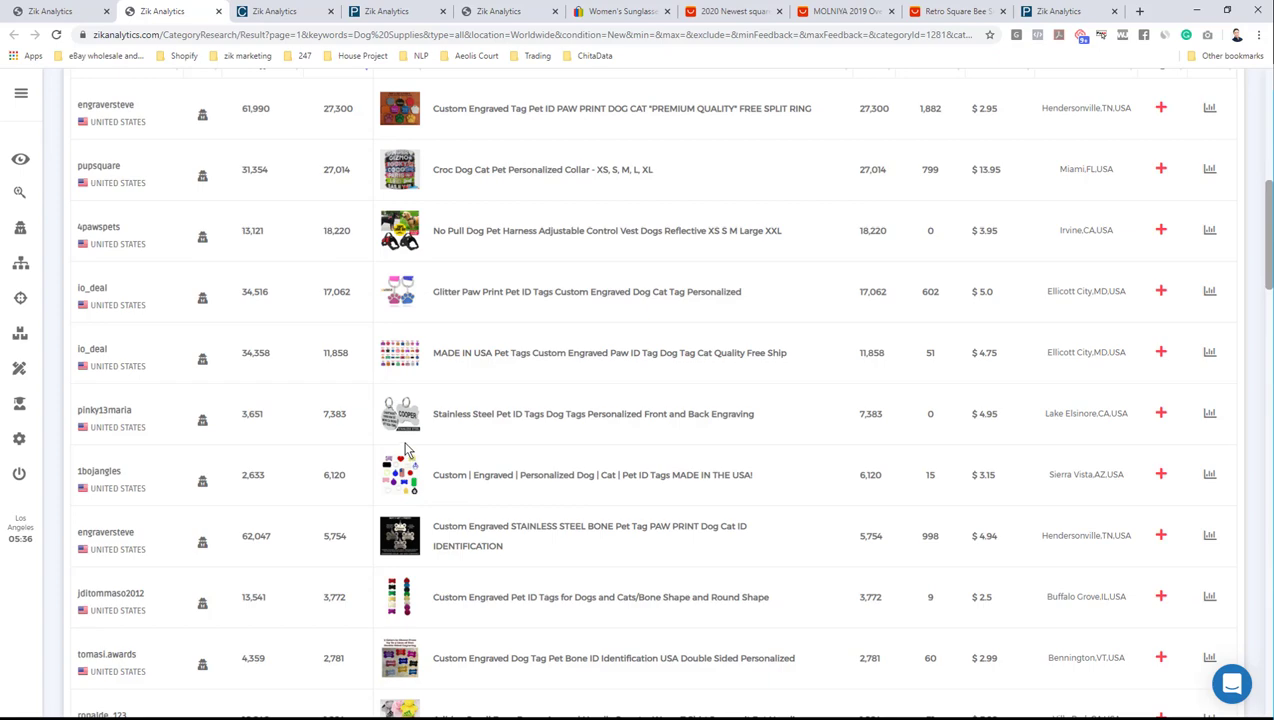
scroll(405, 452, "down", 5)
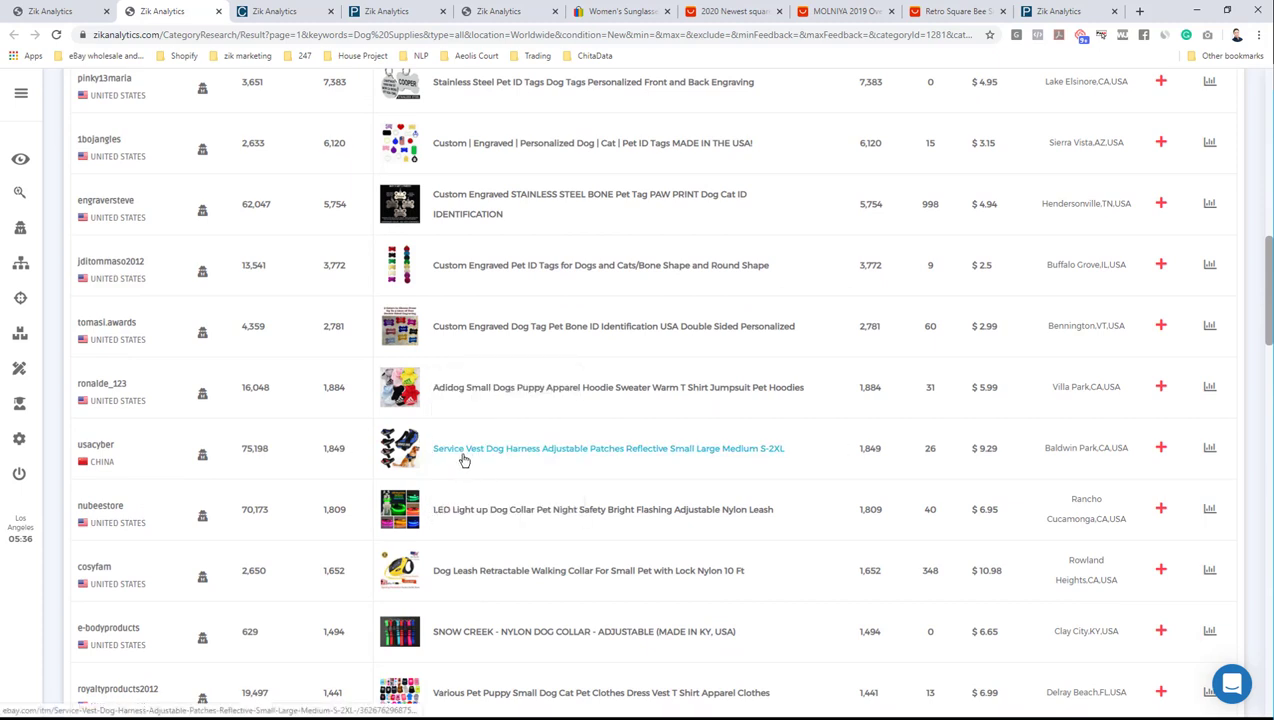
Open product research for usacyber's service vest dog harness and rerun the eBay search with the shortened keyword "Service Vest Dog Harness"
left_click(1208, 449)
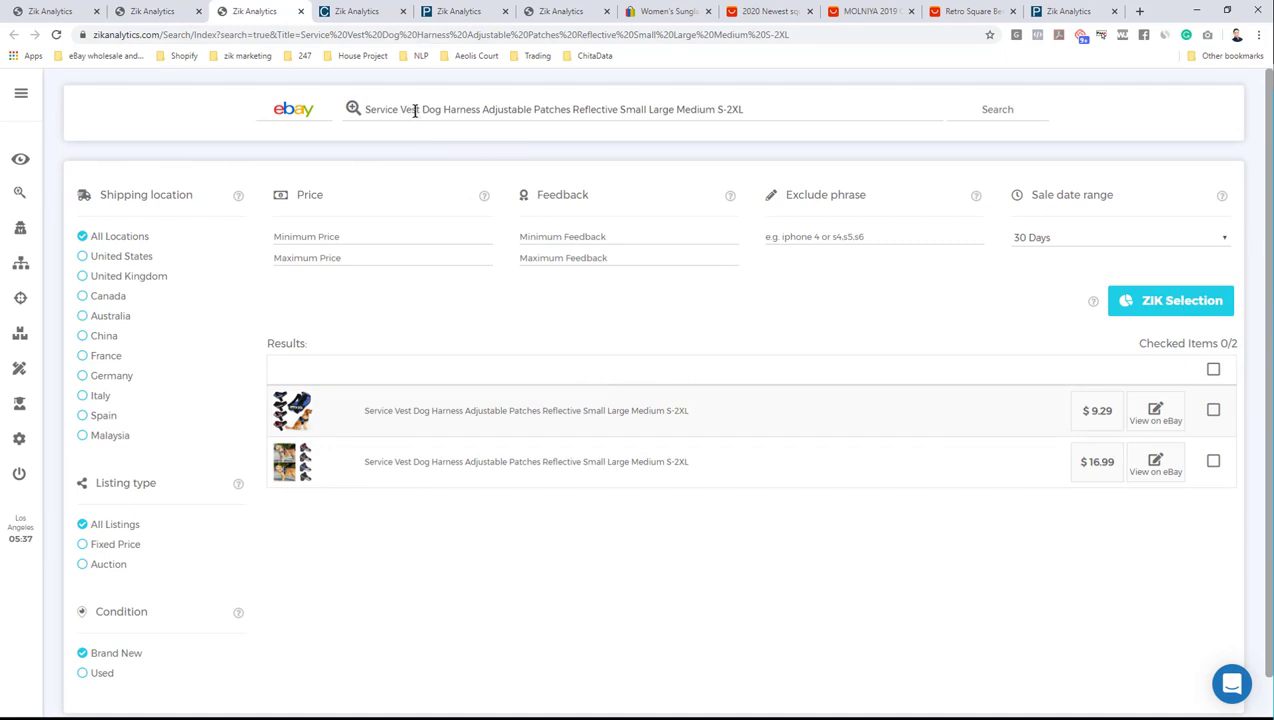
left_click_drag(481, 109, 847, 108)
key("BackSpace")
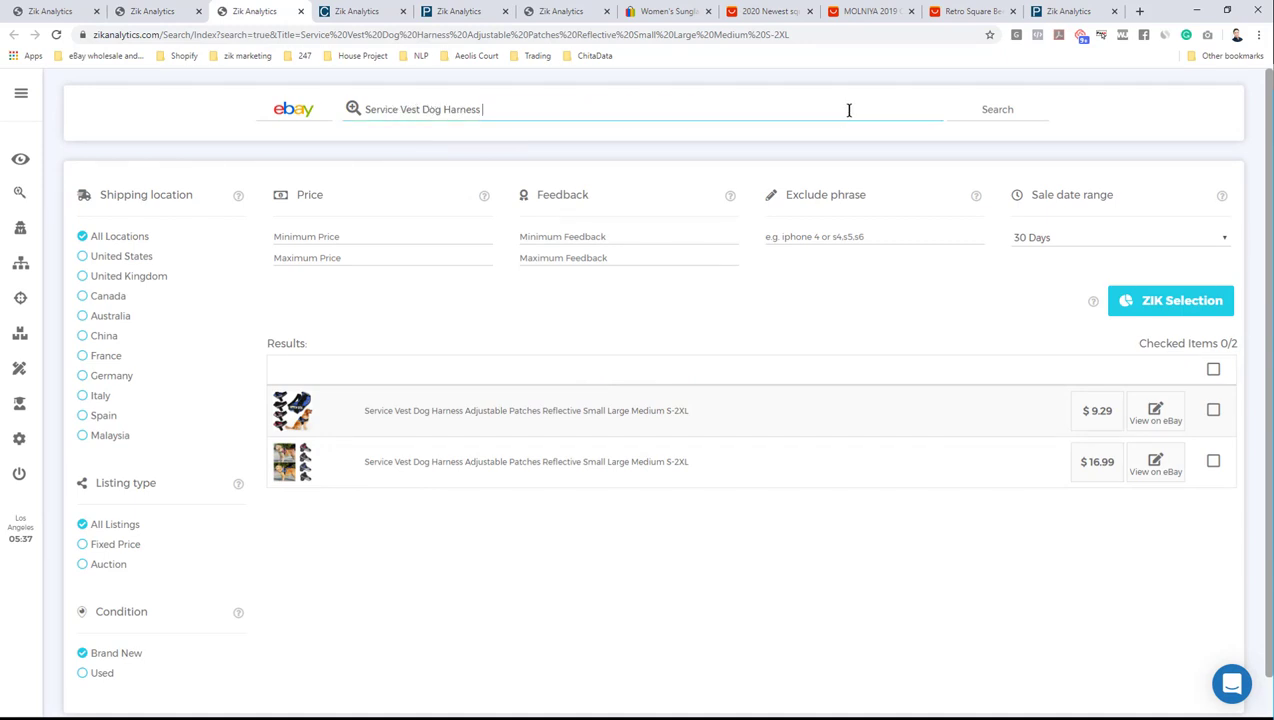
key("Return")
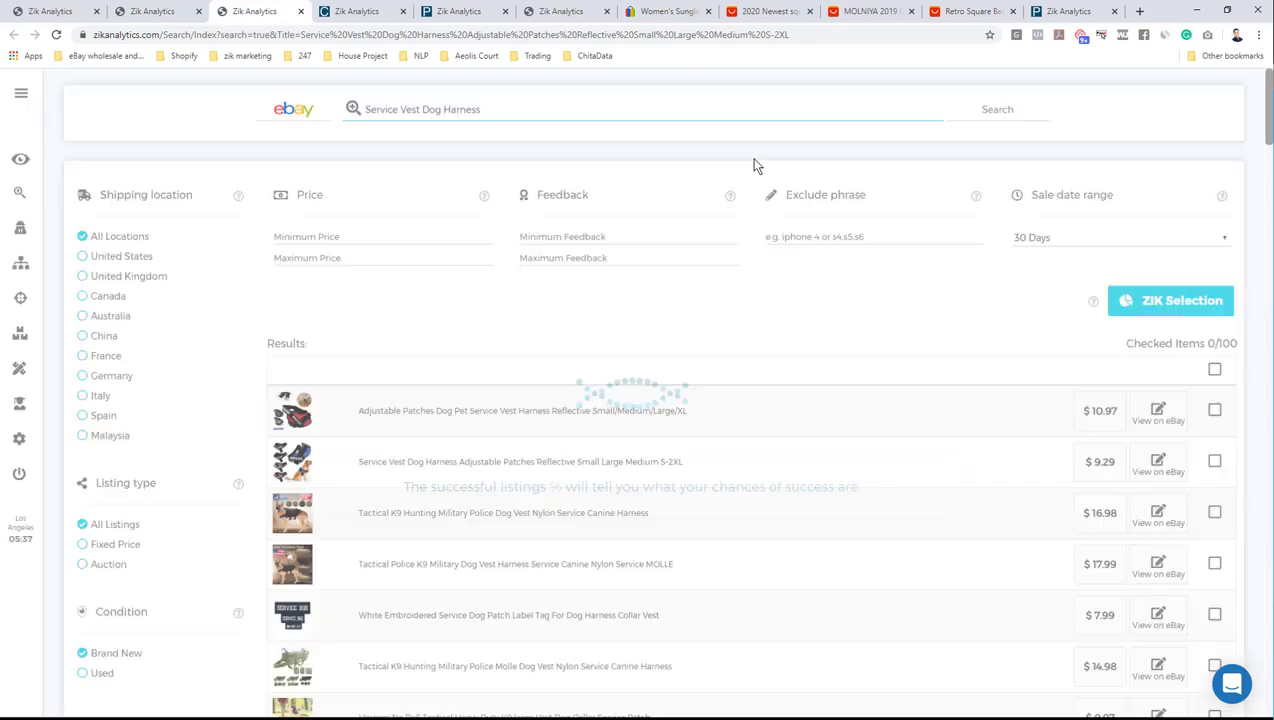
Run a ZIK Selection analysis on all service vest dog harness search results and review the sales figures and seller shares
left_click(1217, 368)
left_click(1134, 308)
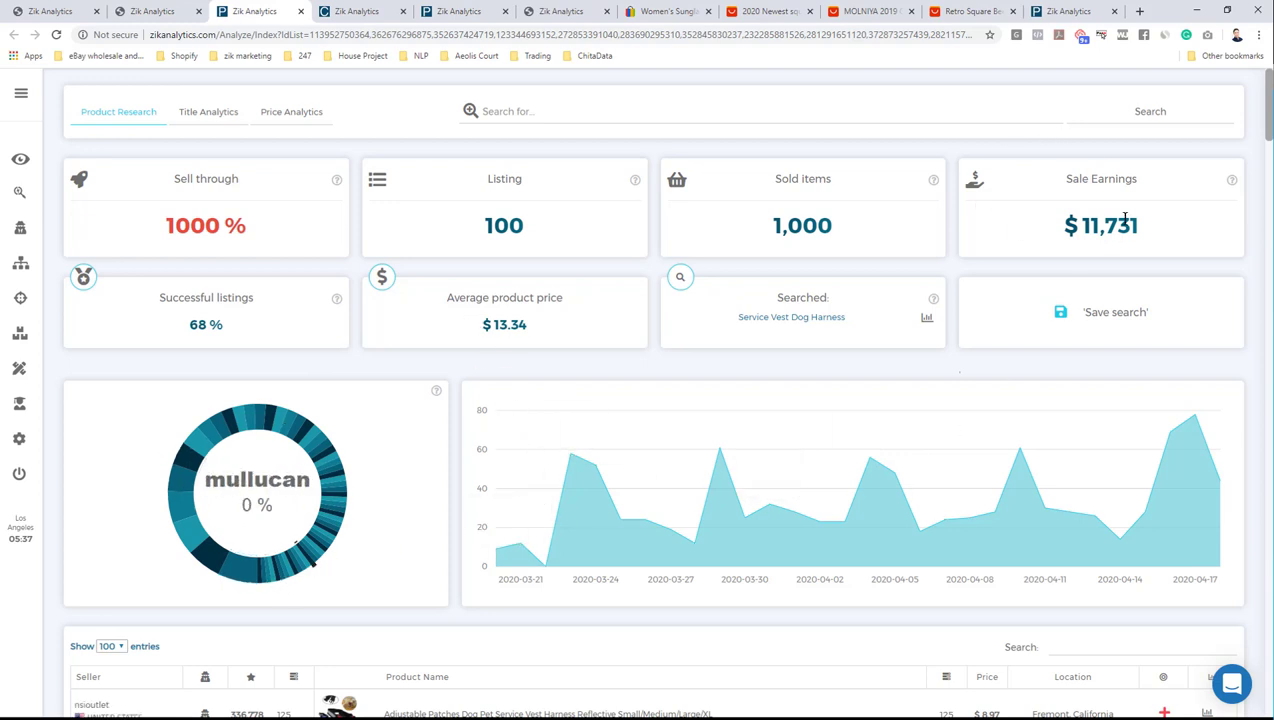
scroll(1015, 517, "down", 3)
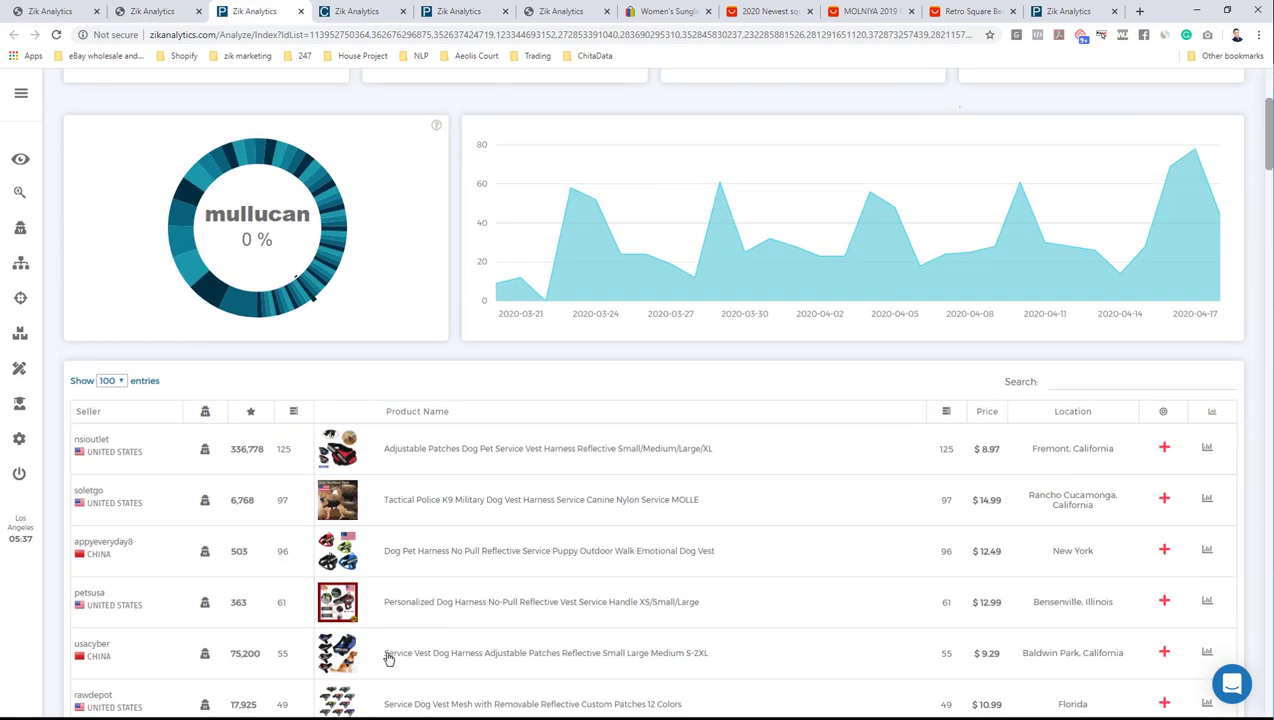
Sort the analysed dog harness listings by seller feedback from lowest to highest and review the low-feedback sellers' sales and the overall statistics
left_click(248, 412)
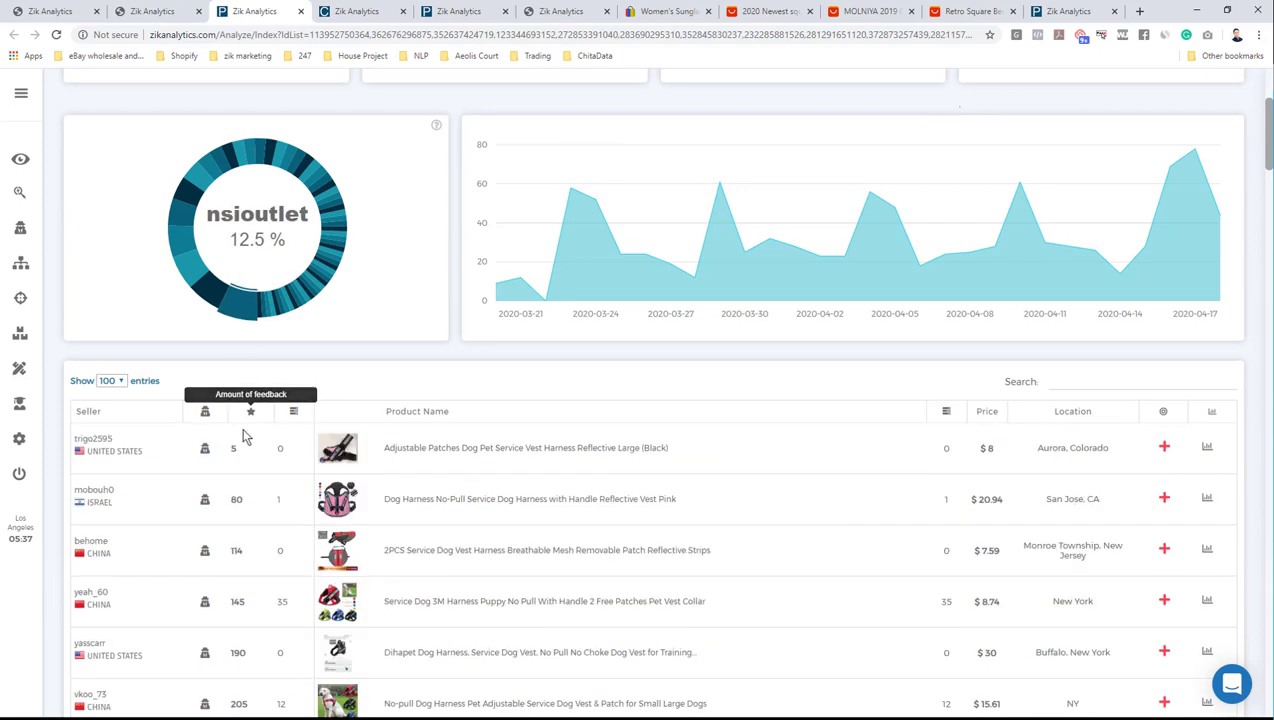
scroll(262, 466, "down", 1)
scroll(212, 458, "down", 5)
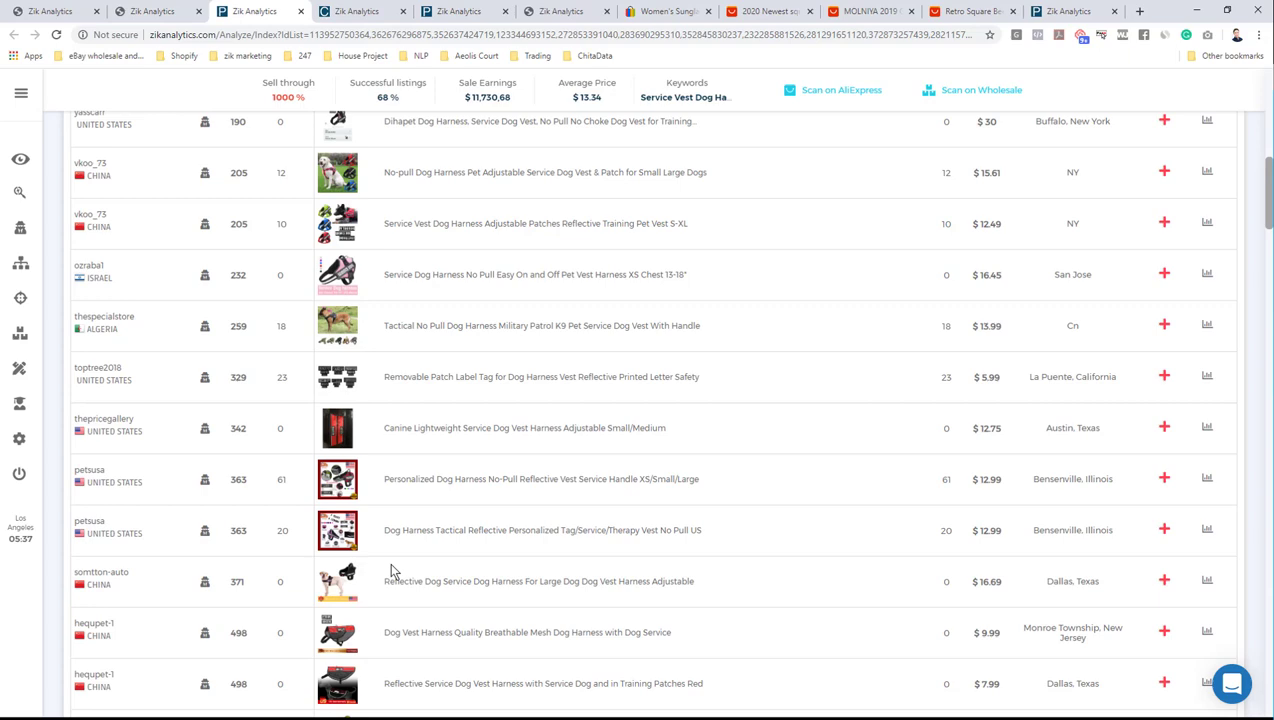
scroll(1260, 244, "up", 6)
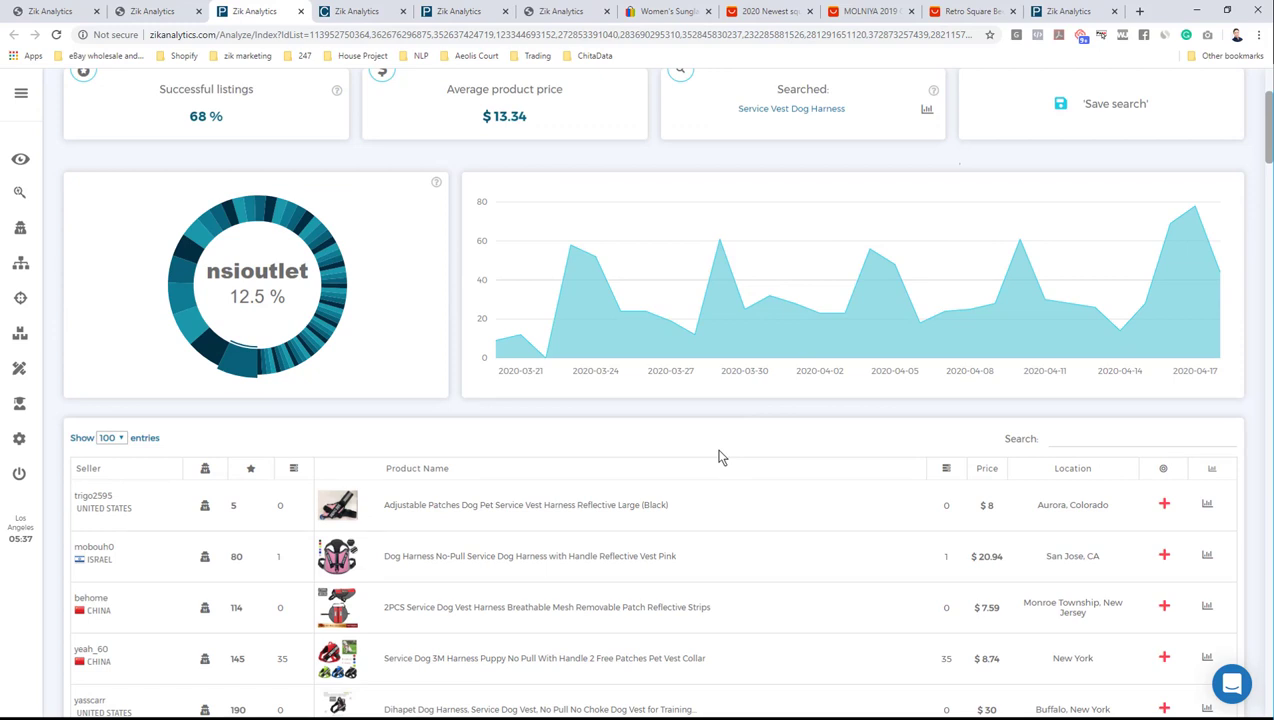
scroll(749, 451, "up", 2)
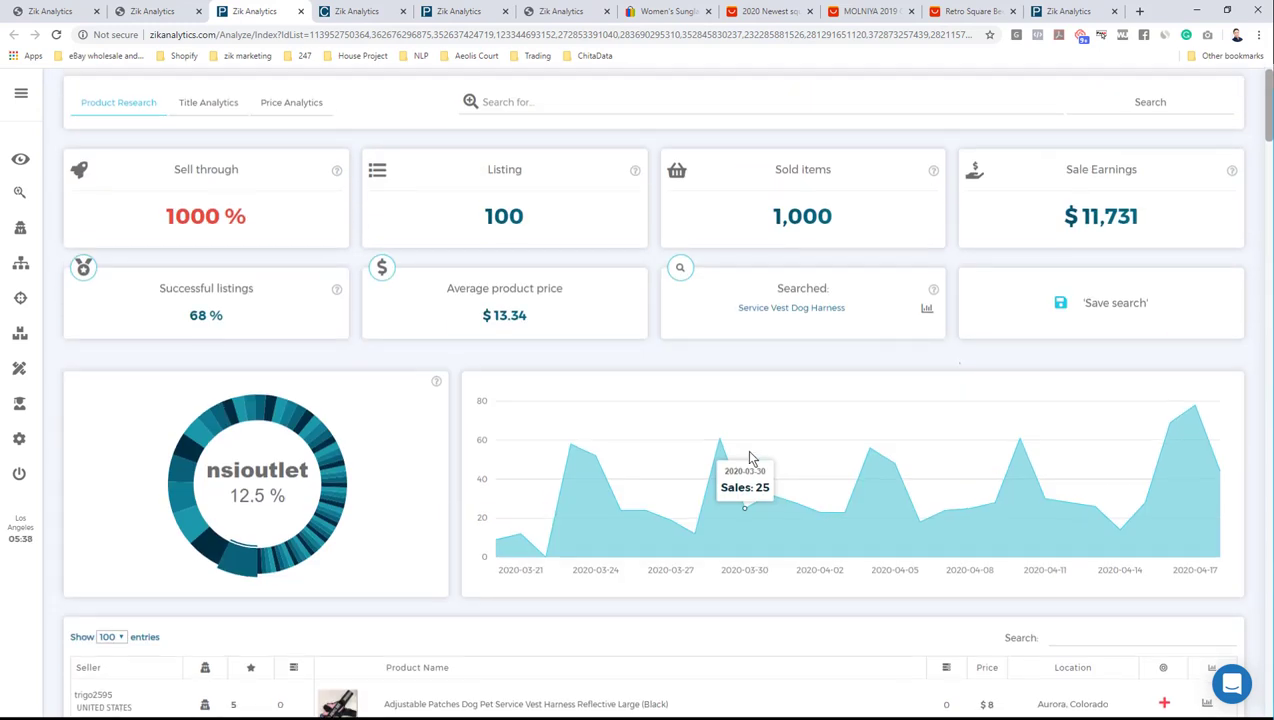